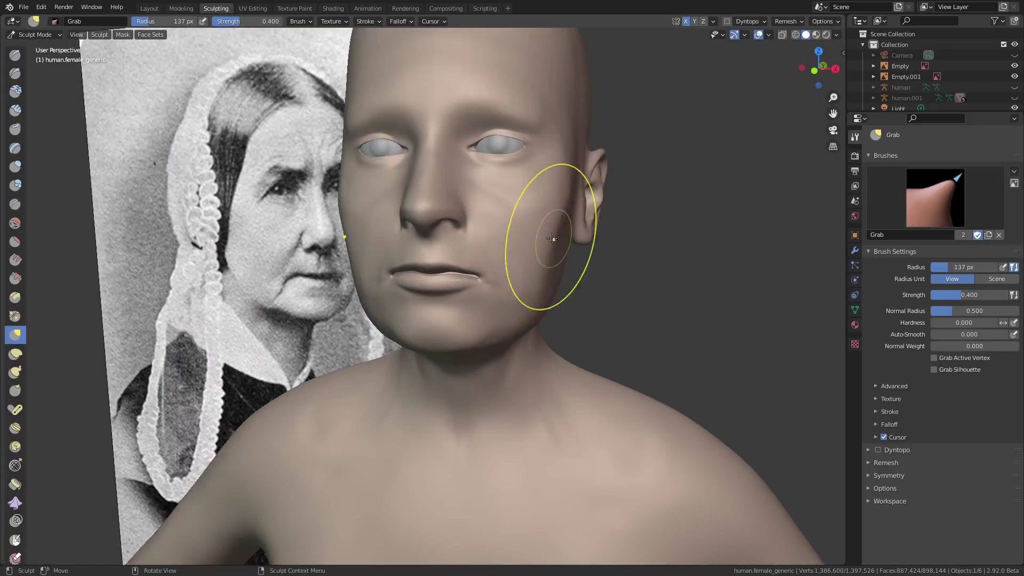
Carve the nasolabial folds from the nostrils to the mouth corners with the Crease brush at a 57 px radius.
middle_click_drag(469, 246, 528, 253)
key("shift+c")
scroll(443, 231, "up", 1)
scroll(443, 231, "down", 1)
key("f")
left_click(402, 233)
left_click_drag(438, 238, 439, 215)
scroll(433, 224, "up", 2)
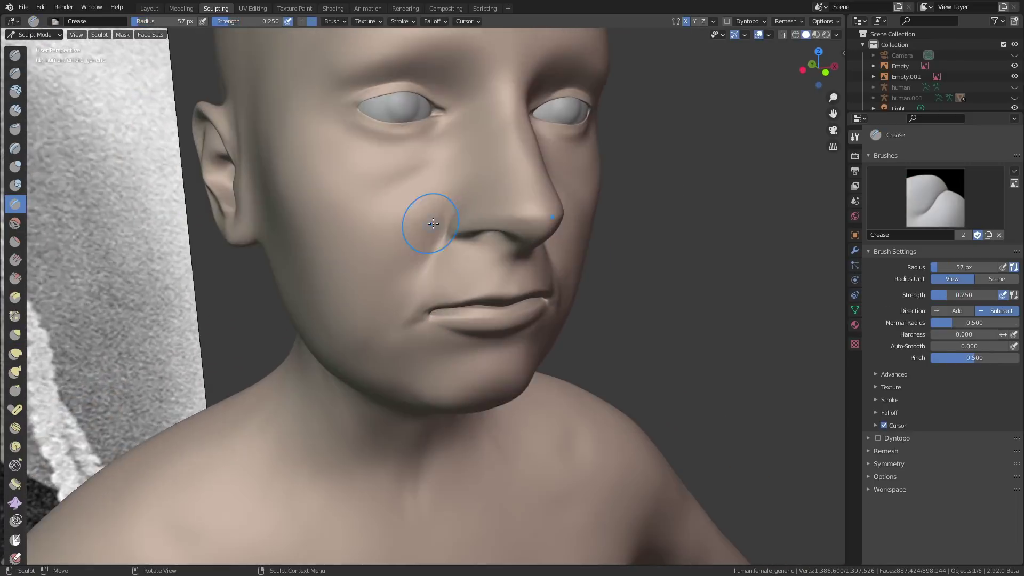
middle_click_drag(433, 224, 430, 226)
left_click_drag(430, 226, 405, 309)
Adjust the nose with the Grab brush and shape its bridge with the Multi-plane Scrape brush.
scroll(405, 308, "down", 3)
key("g")
mouse_move(404, 308)
middle_mouse_down()
mouse_move(302, 283)
mouse_move(467, 260)
mouse_move(405, 265)
middle_mouse_up()
scroll(481, 267, "up", 3)
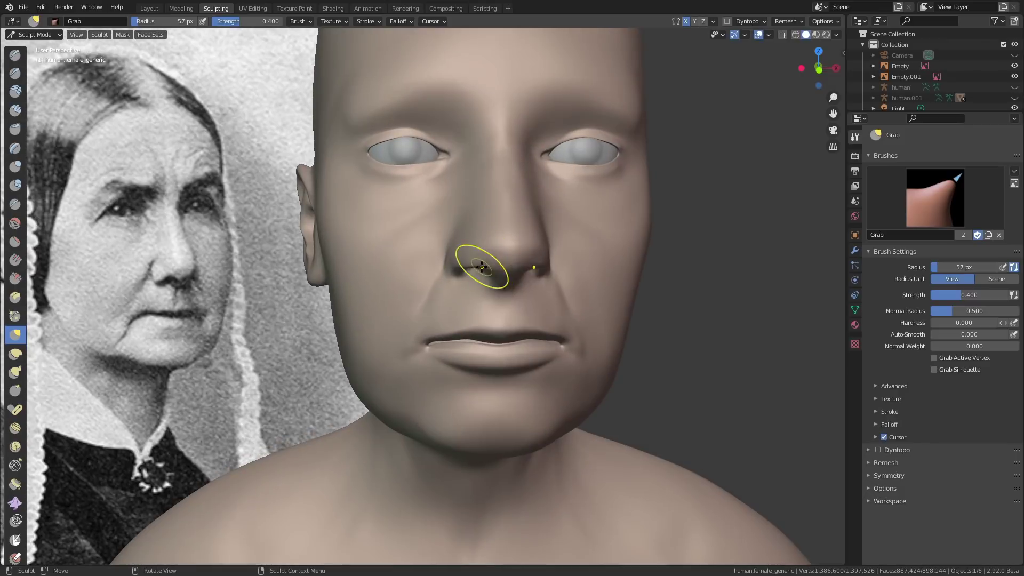
middle_click_drag(479, 259, 476, 164)
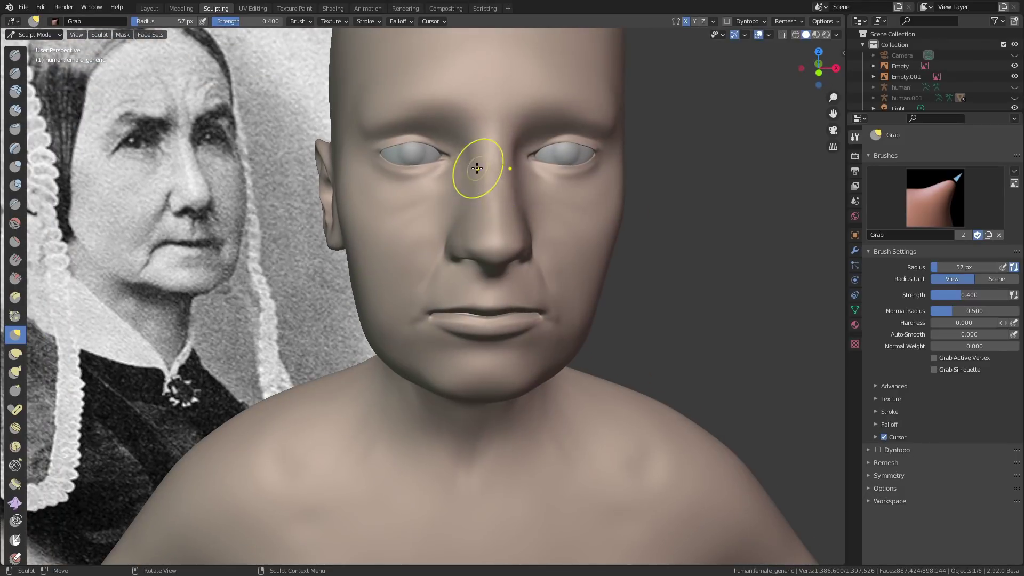
left_click(15, 297)
left_click_drag(479, 219, 473, 203)
middle_click_drag(426, 191, 469, 210)
Pull the mouth corners and surrounding cheeks downward with the Grab brush.
key("g")
middle_click_drag(350, 272, 426, 266)
mouse_move(493, 251)
middle_mouse_down()
mouse_move(440, 258)
mouse_move(491, 276)
mouse_move(478, 285)
middle_mouse_up()
scroll(459, 329, "up", 6)
left_click_drag(360, 284, 349, 318)
scroll(349, 319, "down", 7)
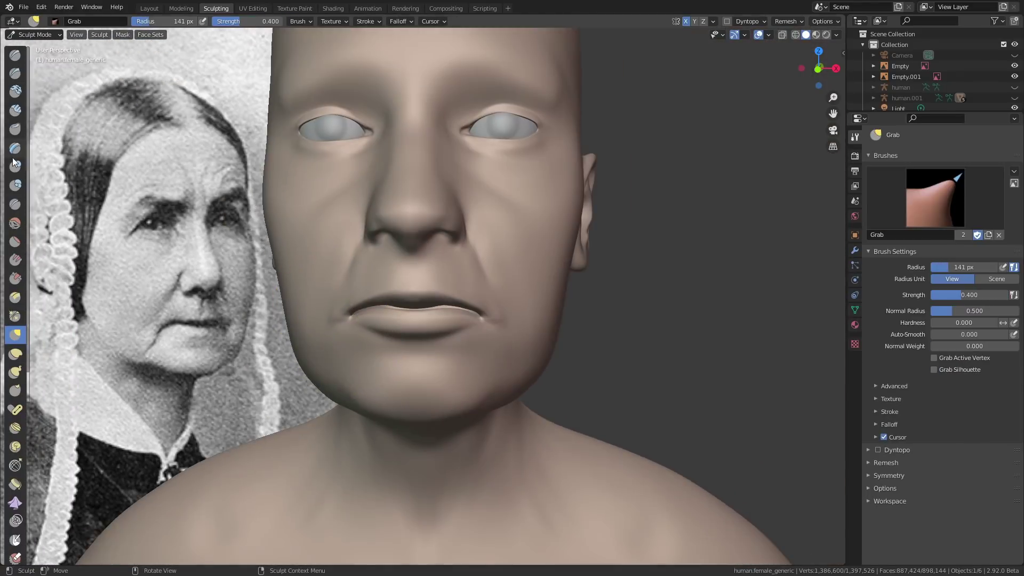
Define the line of the lips and mouth corners with the Crease brush at a 28 px radius.
key("shift+c")
mouse_move(341, 331)
middle_mouse_down()
mouse_move(381, 309)
mouse_move(344, 327)
mouse_move(368, 352)
mouse_move(376, 325)
mouse_move(408, 349)
mouse_move(457, 360)
middle_mouse_up()
key("f")
left_click(347, 320)
scroll(345, 327, "down", 2)
scroll(384, 330, "up", 4)
scroll(426, 354, "down", 2)
scroll(454, 358, "up", 3)
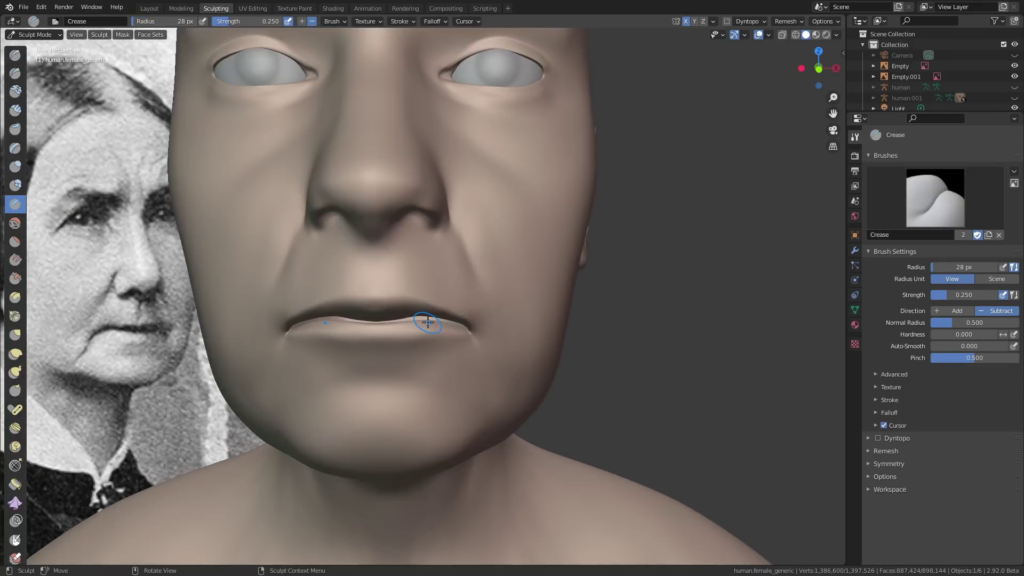
Refine the shape of the mouth and lower nose with the Grab brush at a 55 px radius.
scroll(427, 322, "down", 3)
key("g")
scroll(360, 259, "up", 3)
key("f")
left_click(376, 255)
mouse_move(376, 312)
middle_mouse_down()
mouse_move(374, 265)
mouse_move(392, 312)
middle_mouse_up()
scroll(408, 256, "down", 3)
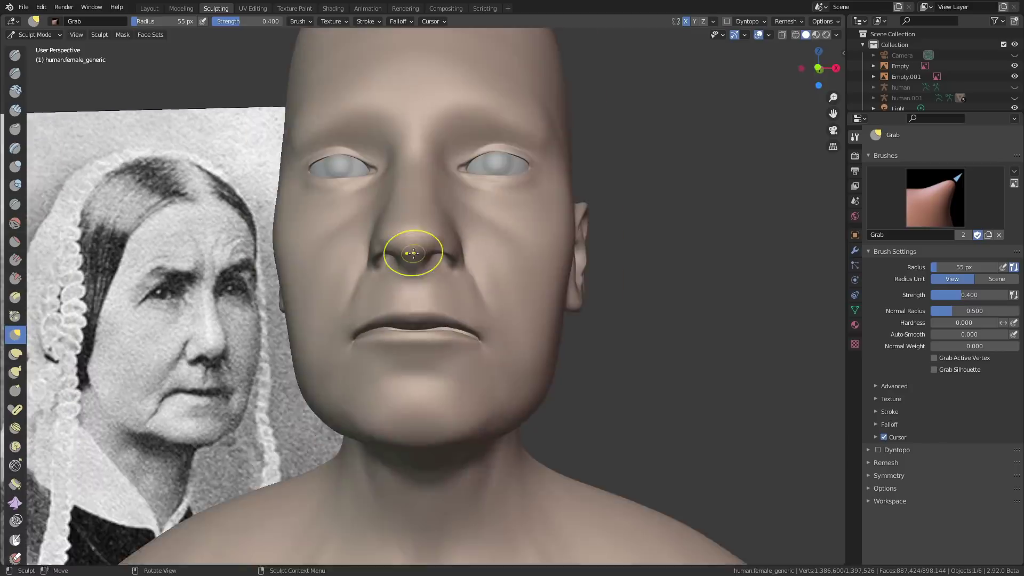
Carve finer diagonal creases into the face beside the nose with the Crease brush.
scroll(426, 245, "up", 3)
mouse_move(522, 235)
middle_mouse_down()
mouse_move(493, 227)
mouse_move(571, 231)
mouse_move(512, 234)
middle_mouse_up()
key("shift+c")
mouse_move(527, 239)
left_mouse_down()
mouse_move(549, 269)
mouse_move(560, 253)
left_mouse_up()
scroll(533, 234, "up", 5)
left_click_drag(508, 226, 536, 250)
scroll(496, 251, "down", 7)
Adjust the brow with the Grab brush and carve frown lines above the inner eyebrows with the Crease brush.
mouse_move(480, 258)
middle_mouse_down()
mouse_move(528, 234)
mouse_move(492, 214)
middle_mouse_up()
scroll(560, 248, "down", 1)
key("g")
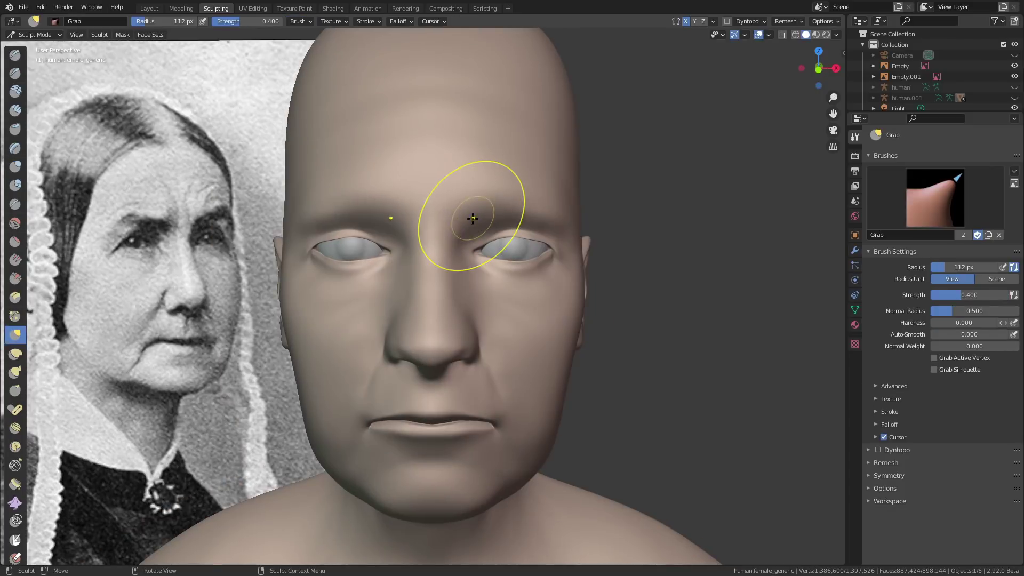
key("shift+c")
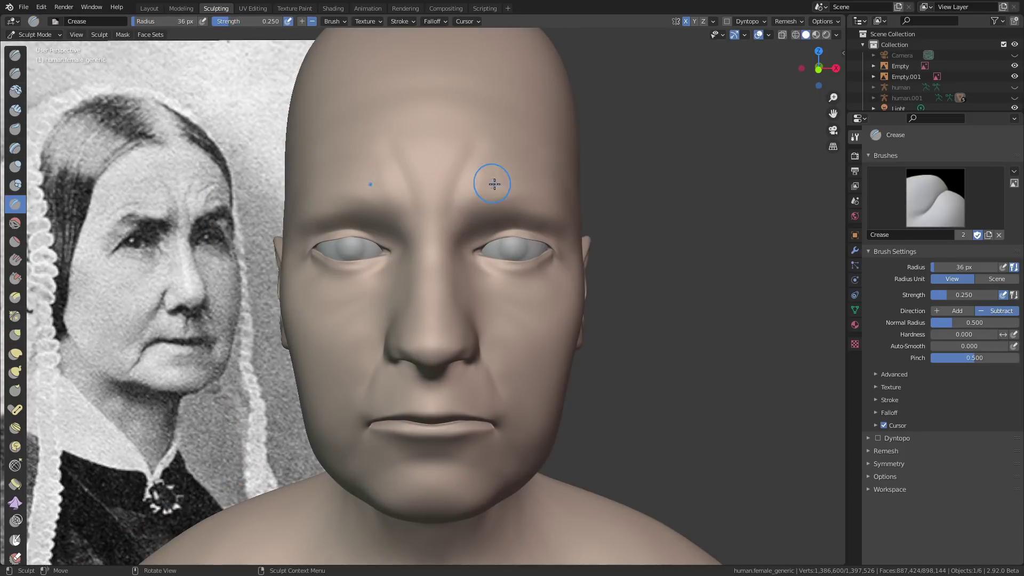
Build up the skin folds beside the mouth and the philtrum above the lips with the Inflate/Deflate brush.
mouse_move(517, 152)
middle_mouse_down()
mouse_move(438, 160)
mouse_move(488, 176)
middle_mouse_up()
key("i")
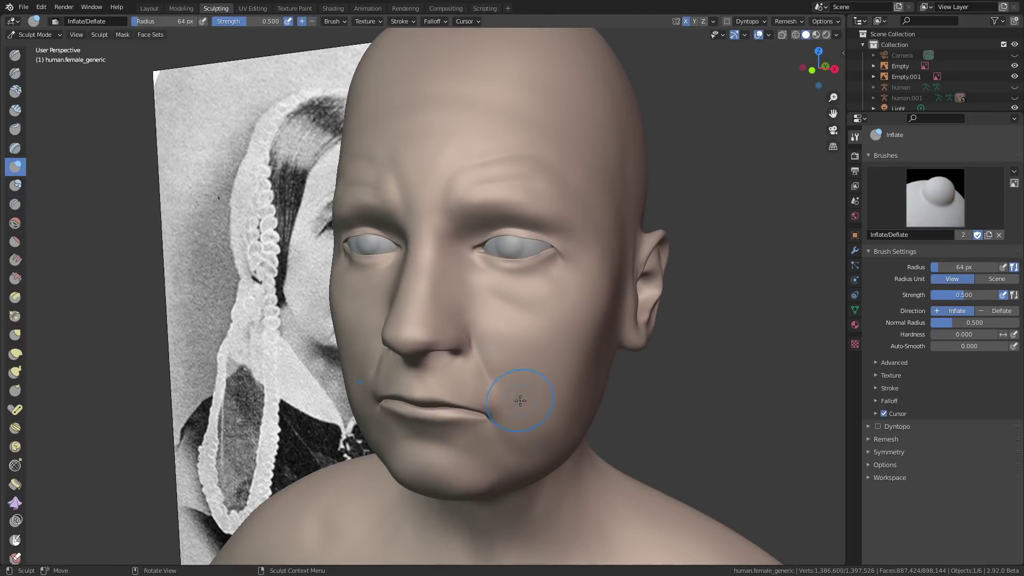
middle_click_drag(452, 315, 498, 304)
scroll(419, 395, "up", 2)
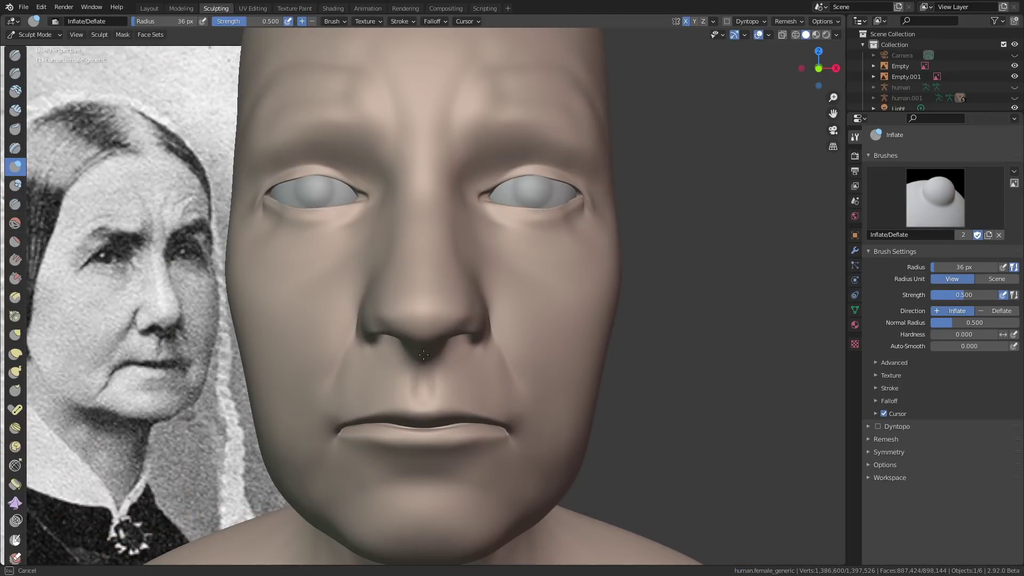
Refine the mouth and nostrils with the Grab brush at a 71 px radius.
key("g")
mouse_move(425, 392)
middle_mouse_down()
mouse_move(469, 354)
mouse_move(373, 265)
mouse_move(491, 372)
mouse_move(482, 377)
middle_mouse_up()
key("shift+c")
key("g")
key("f")
left_click(451, 319)
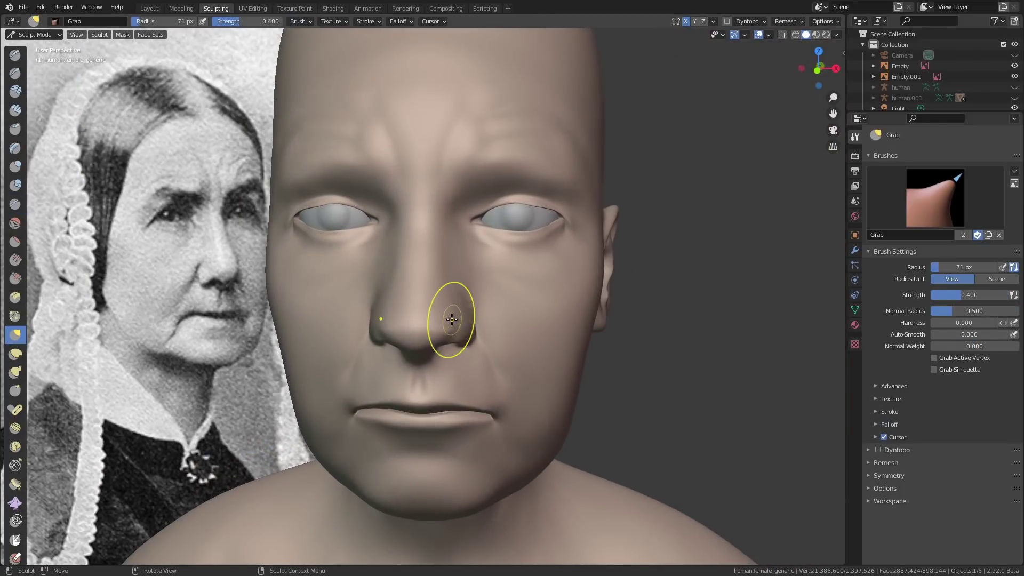
Push the nose bridge forward in side profile with the Grab brush at a 141 px radius.
mouse_move(443, 299)
middle_mouse_down()
mouse_move(429, 319)
mouse_move(459, 331)
mouse_move(470, 298)
mouse_move(423, 336)
mouse_move(450, 267)
mouse_move(523, 291)
middle_mouse_up()
scroll(524, 290, "up", 6)
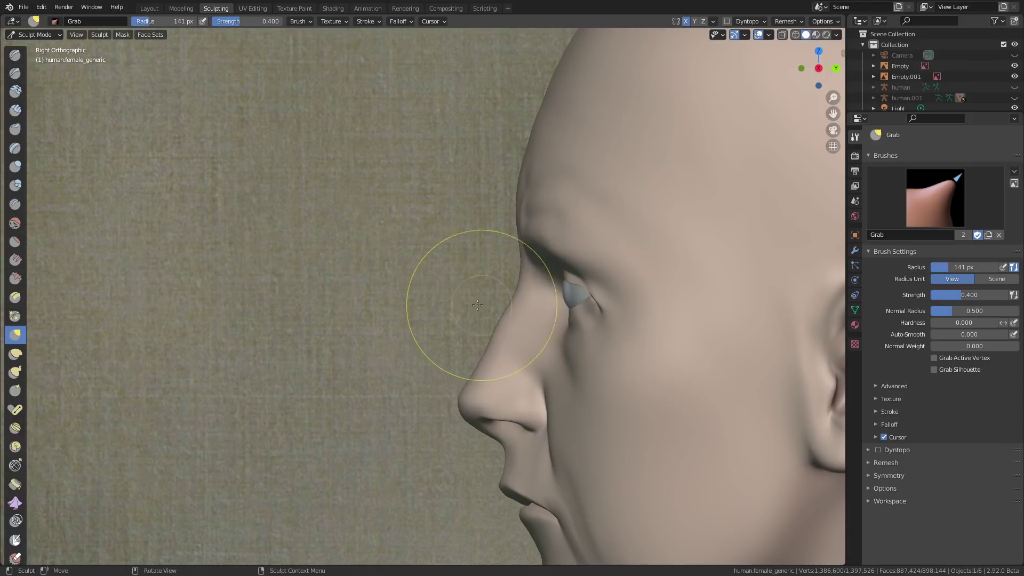
scroll(477, 305, "down", 5)
scroll(483, 368, "up", 5)
scroll(459, 293, "down", 7)
scroll(497, 331, "up", 5)
left_click_drag(497, 333, 468, 339)
scroll(471, 327, "down", 5)
scroll(471, 330, "up", 5)
scroll(501, 314, "up", 2)
mouse_move(459, 341)
middle_mouse_down()
mouse_move(507, 315)
mouse_move(469, 341)
middle_mouse_up()
scroll(470, 373, "down", 3)
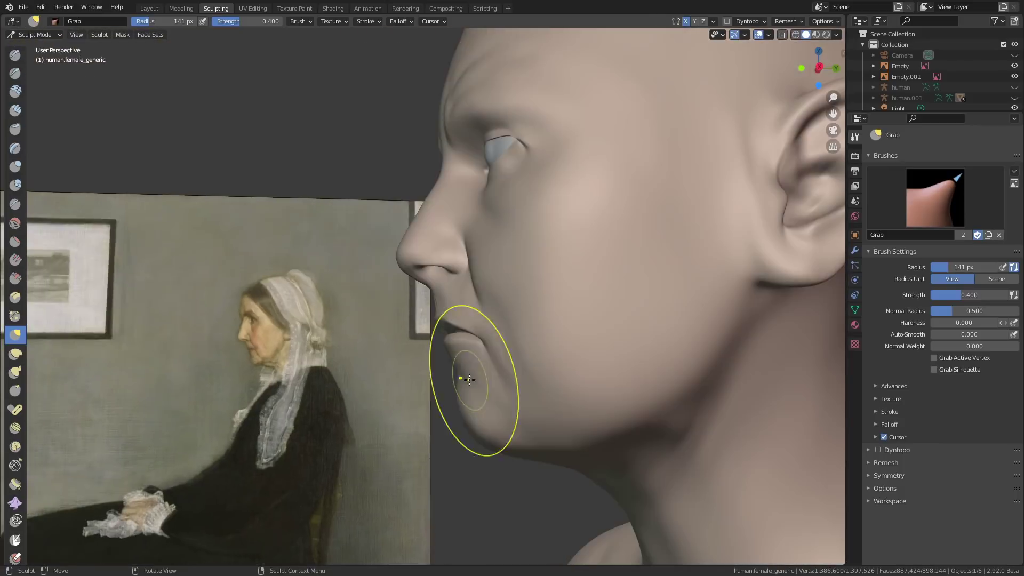
Reshape the chin and jawline with the Grab brush, comparing the side profile with the painting reference.
key("KP_3")
scroll(496, 383, "down", 7)
scroll(480, 386, "down", 1)
key("f")
left_click(396, 393)
mouse_move(395, 393)
middle_mouse_down()
mouse_move(464, 421)
mouse_move(482, 395)
mouse_move(453, 341)
mouse_move(448, 437)
middle_mouse_up()
key("KP_3")
scroll(461, 420, "up", 7)
scroll(450, 373, "down", 2)
key("f")
left_click(438, 398)
scroll(454, 389, "up", 4)
left_click_drag(457, 387, 455, 385)
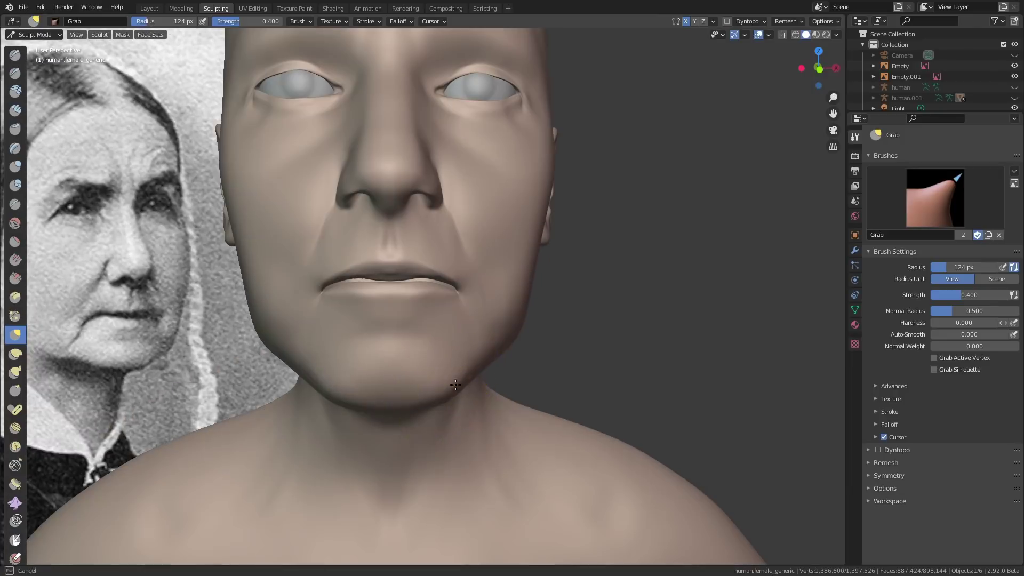
Adjust the eyelids around the outer corner of the eye with the Grab brush at an 80 px radius.
mouse_move(478, 364)
middle_mouse_down()
mouse_move(464, 349)
mouse_move(533, 203)
mouse_move(428, 365)
mouse_move(507, 406)
mouse_move(496, 320)
mouse_move(506, 347)
mouse_move(485, 320)
mouse_move(541, 343)
mouse_move(555, 272)
mouse_move(466, 272)
mouse_move(426, 253)
mouse_move(558, 299)
middle_mouse_up()
middle_click_drag(558, 299, 469, 284, "ctrl")
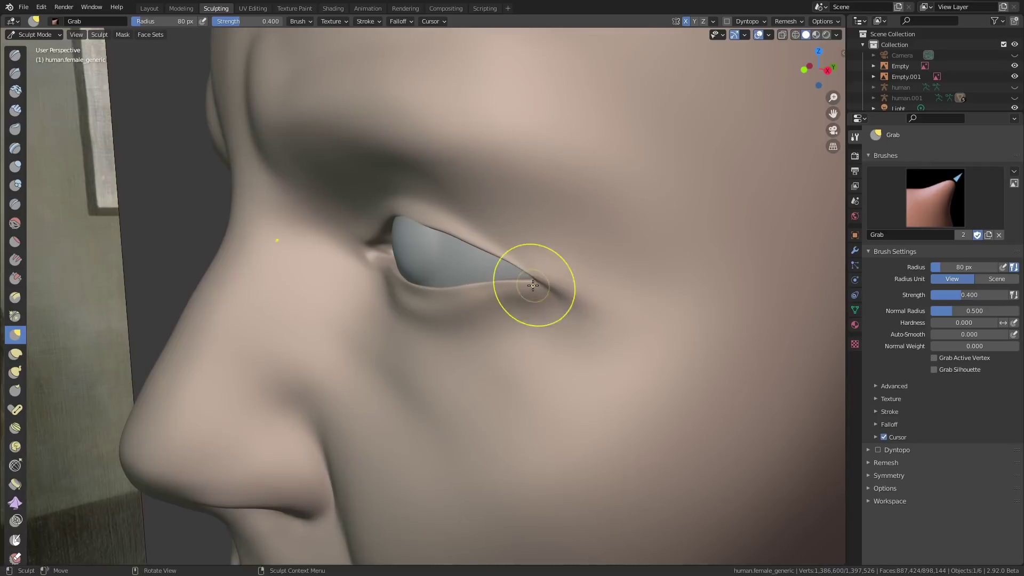
middle_click_drag(535, 283, 624, 278)
mouse_move(624, 277)
middle_mouse_down("ctrl")
mouse_move(582, 267)
mouse_move(568, 296)
mouse_move(502, 256)
middle_mouse_up("ctrl")
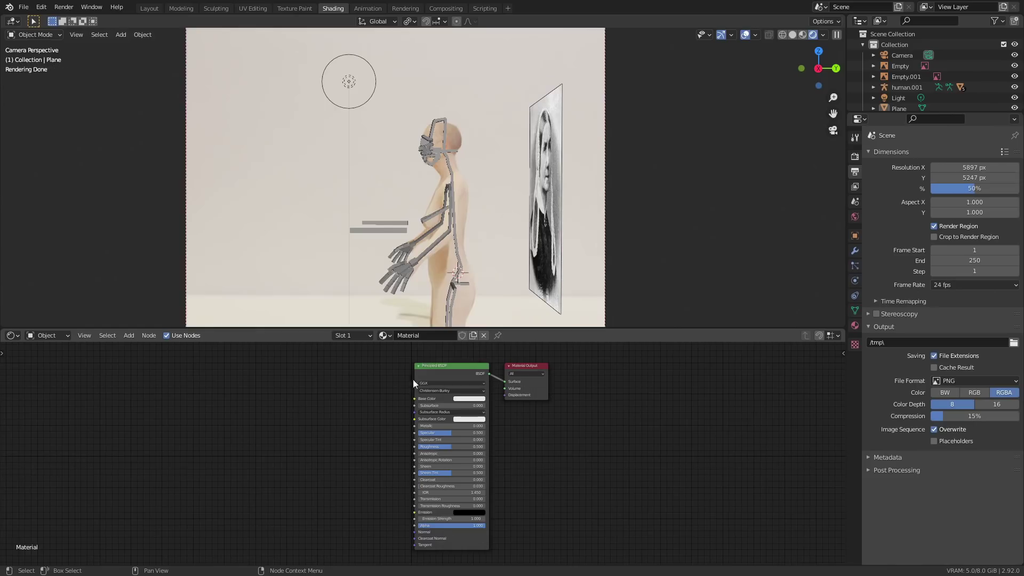
Load the plaster base color, roughness and normal maps into the wall material with the Principled Texture Setup.
key("ctrl+shift+t")
left_click(572, 229)
left_click(368, 315, "ctrl")
left_click(724, 456)
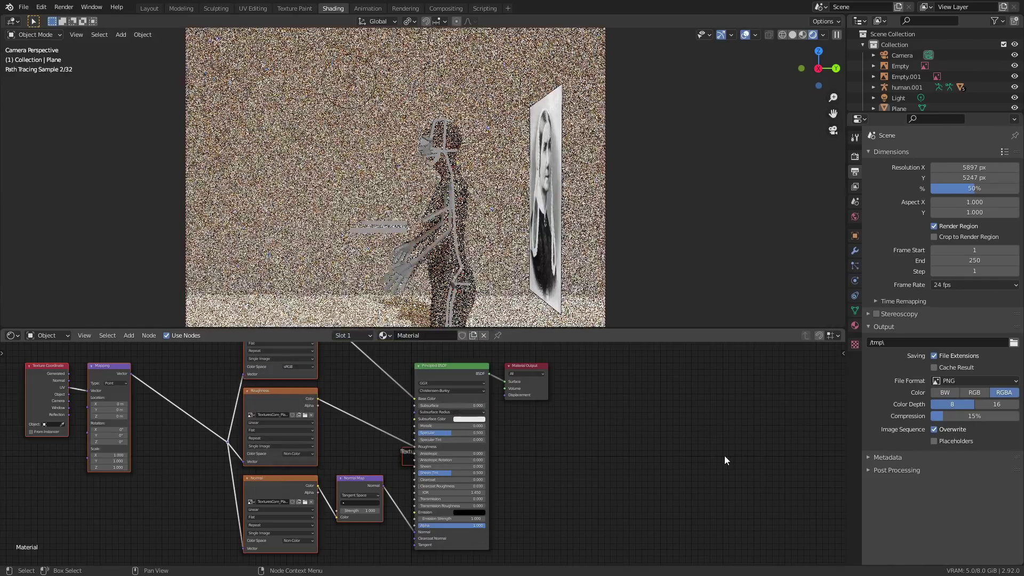
Add a MixRGB node between the Base Color texture and the Principled BSDF.
middle_click_drag(555, 419, 672, 484)
scroll(507, 416, "up", 1)
key("shift+a")
left_click(490, 401)
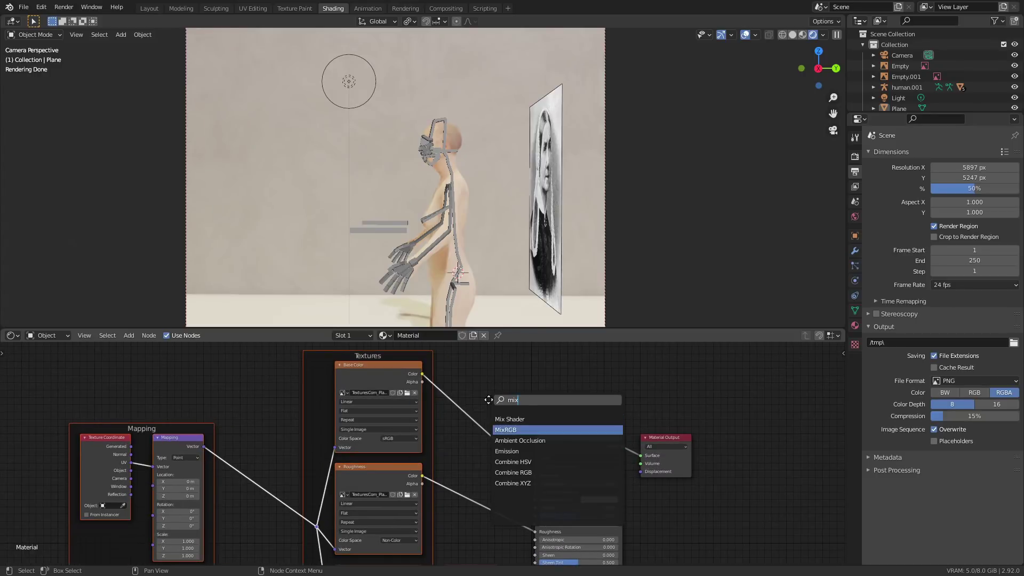
key("Return")
left_click(456, 398)
Set the Mix node to Multiply with the texture in Color2, a light blue-grey Color1 and a factor of 0.792.
scroll(466, 462, "up", 6)
left_click_drag(448, 435, 449, 448)
left_click(493, 397)
left_click(488, 349)
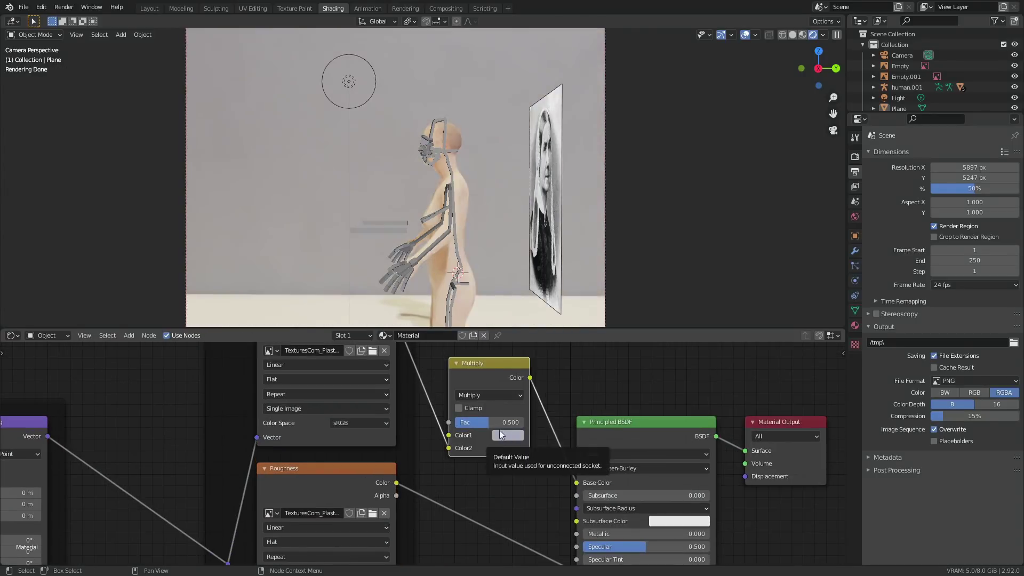
left_click_drag(499, 422, 518, 422)
Turn off OptiX viewport denoising in the Cycles render settings and show the scene in right orthographic view.
scroll(348, 225, "up", 5)
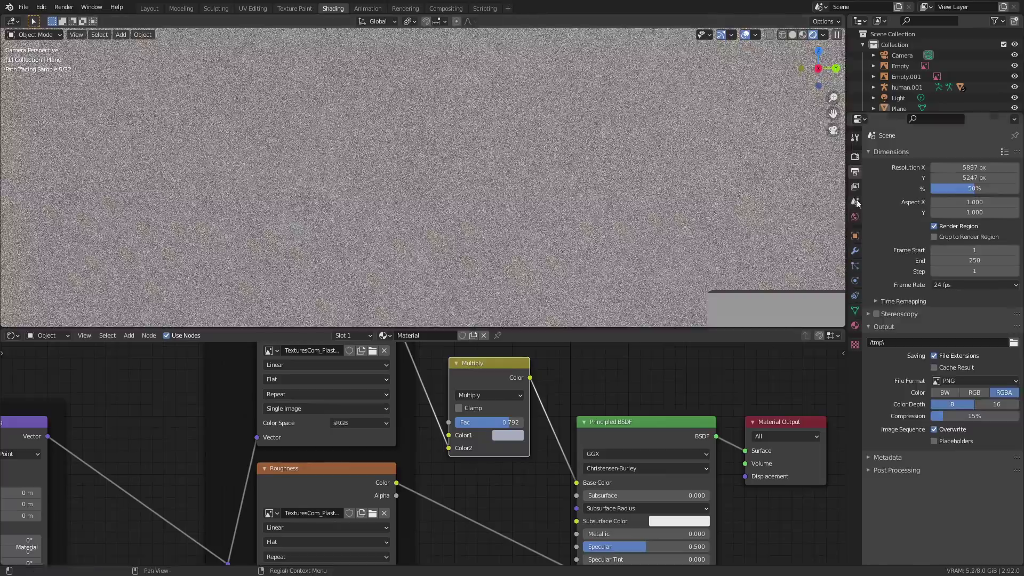
left_click(855, 156)
middle_click_drag(471, 191, 372, 139)
key("KP_1")
key("KP_3")
Create a second UV map named Dirt on the wall plane and unwrap it with Project from View.
left_click(437, 222)
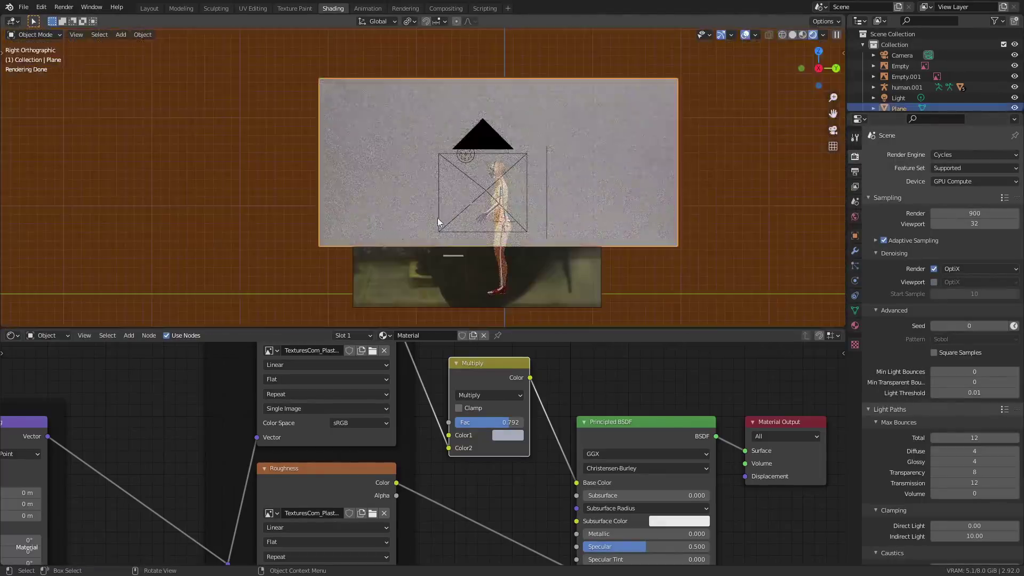
left_click(253, 8)
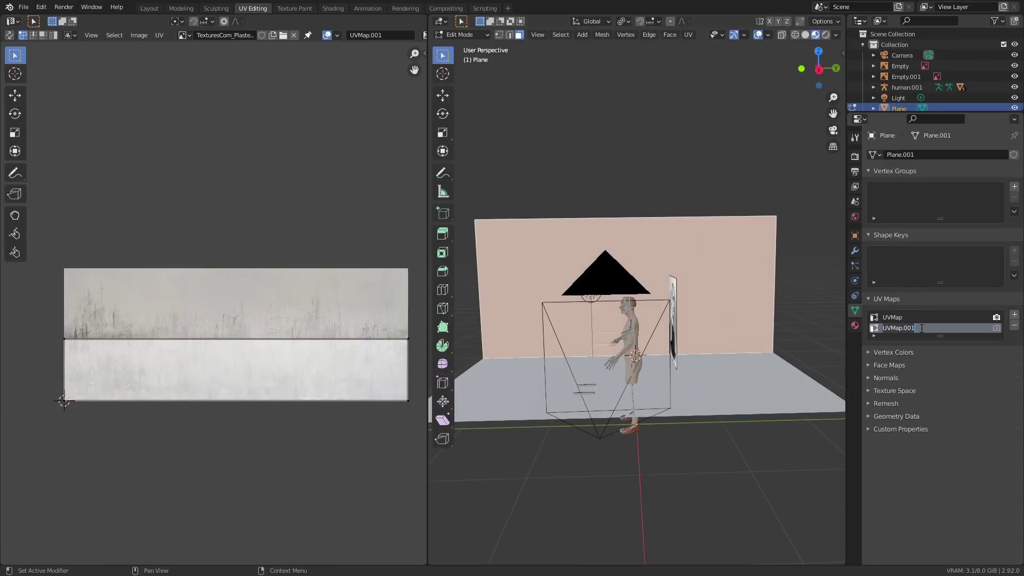
key("KP_3")
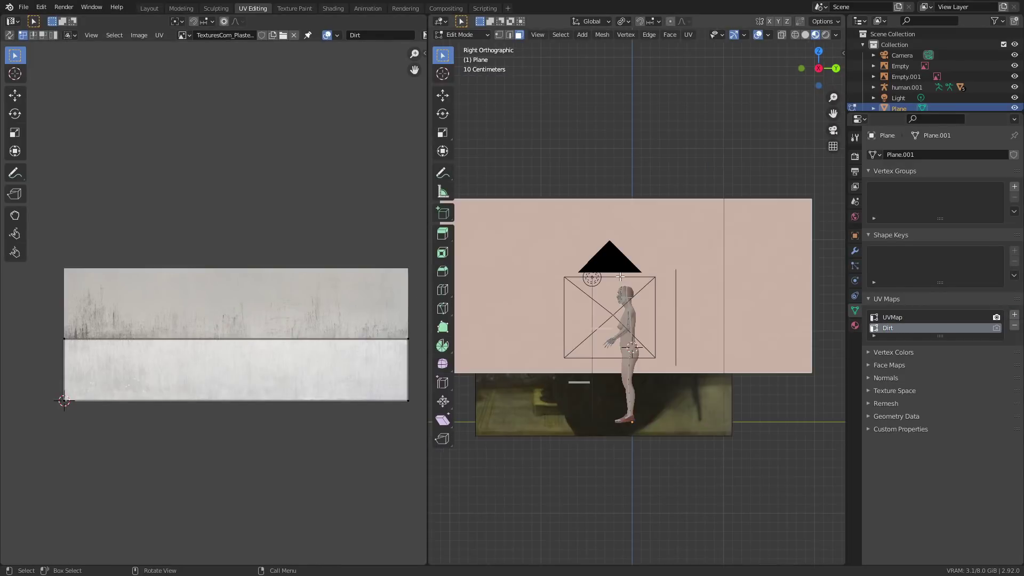
key("u")
left_click(622, 369)
scroll(622, 369, "down", 2)
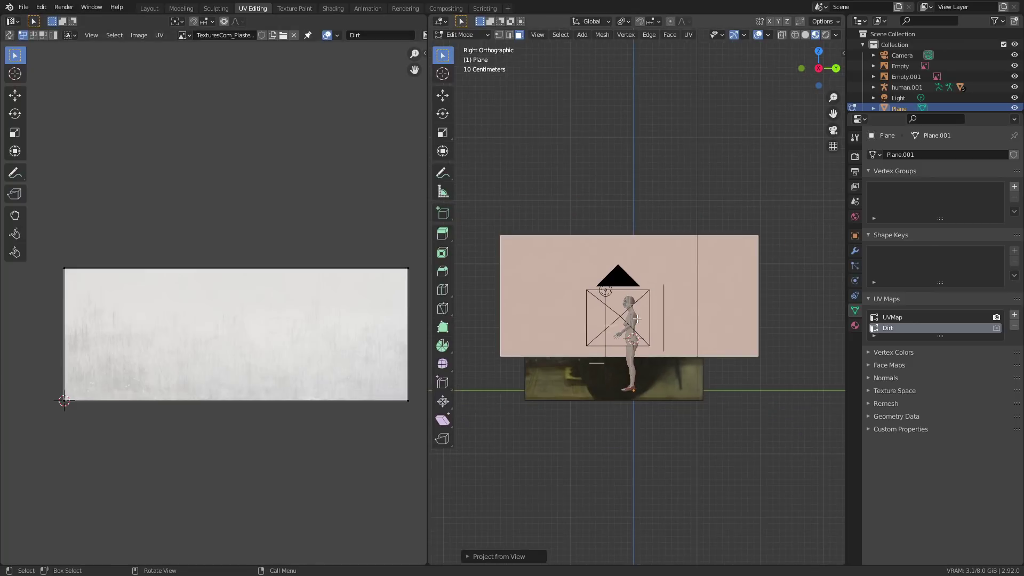
Make room in the wall's node tree and insert a second MixRGB node between Multiply and the Principled BSDF.
left_click(333, 8)
left_click_drag(533, 418, 814, 437)
key("shift+a")
middle_click_drag(539, 356, 531, 478)
left_click(515, 389)
type("mix")
key("Down")
key("Return")
left_click(516, 389)
Add an Image Texture node with a TexturesCom plaster image and connect its color to the second Mix node.
key("shift+a")
left_click(452, 377)
type("image")
key("Return")
left_click(453, 376)
scroll(461, 419, "up", 5)
left_click(466, 406)
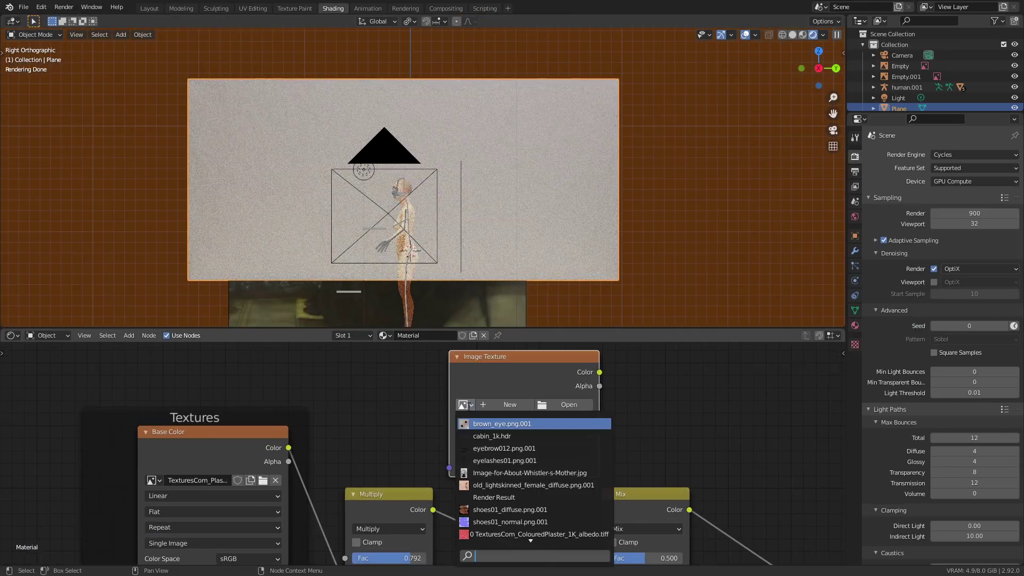
left_click(483, 533)
left_click_drag(474, 383, 412, 369)
scroll(476, 369, "down", 5)
left_click_drag(517, 363, 619, 493)
Compare blend modes on the second Mix node and set it to Multiply with a factor of 0.550.
scroll(594, 502, "up", 7)
left_click(604, 462)
left_click(607, 402)
left_click(618, 459)
left_click(611, 442)
left_click(591, 458)
left_click(590, 343)
left_click(592, 458)
left_click(600, 400)
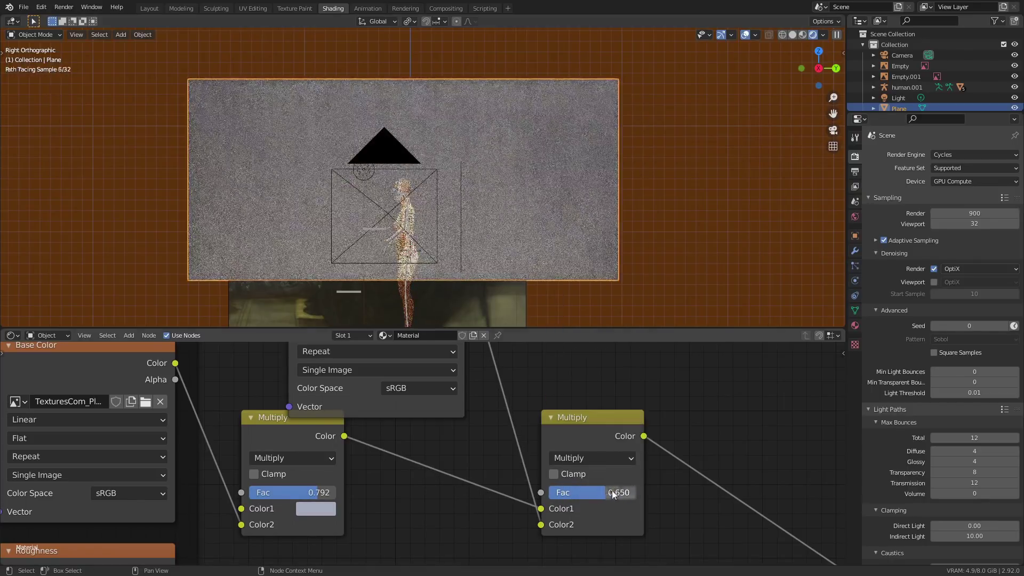
Try rotating all of the wall's Dirt UVs, check the material on the wall and undo the change.
scroll(522, 203, "down", 3)
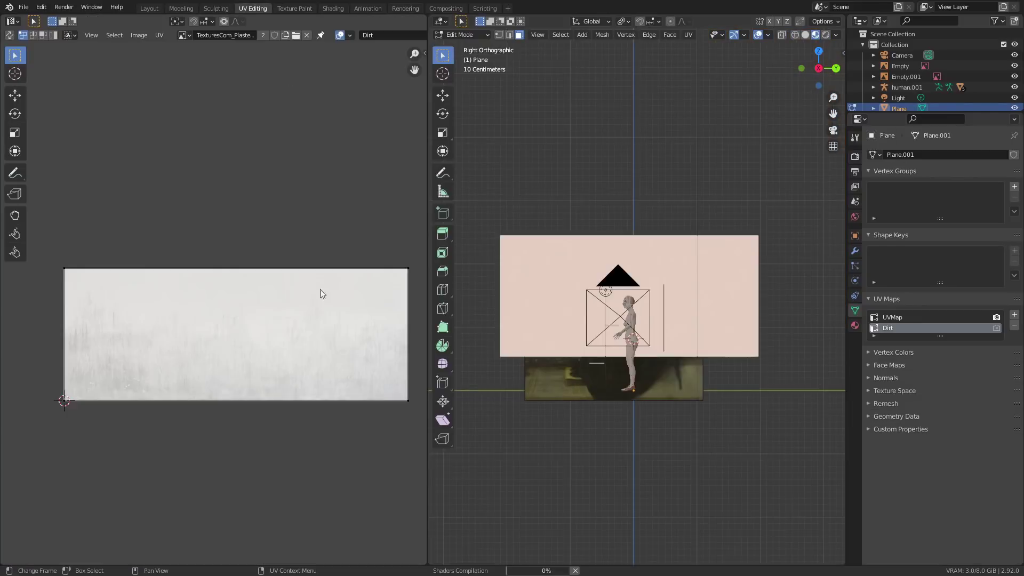
key("a")
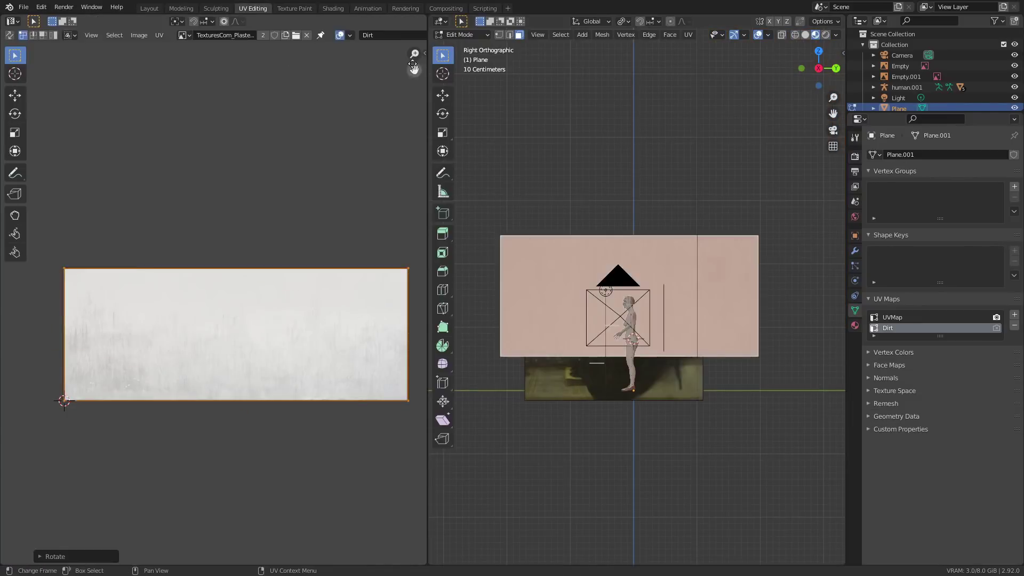
left_click(332, 9)
middle_click_drag(466, 205, 500, 200)
scroll(483, 222, "down", 3)
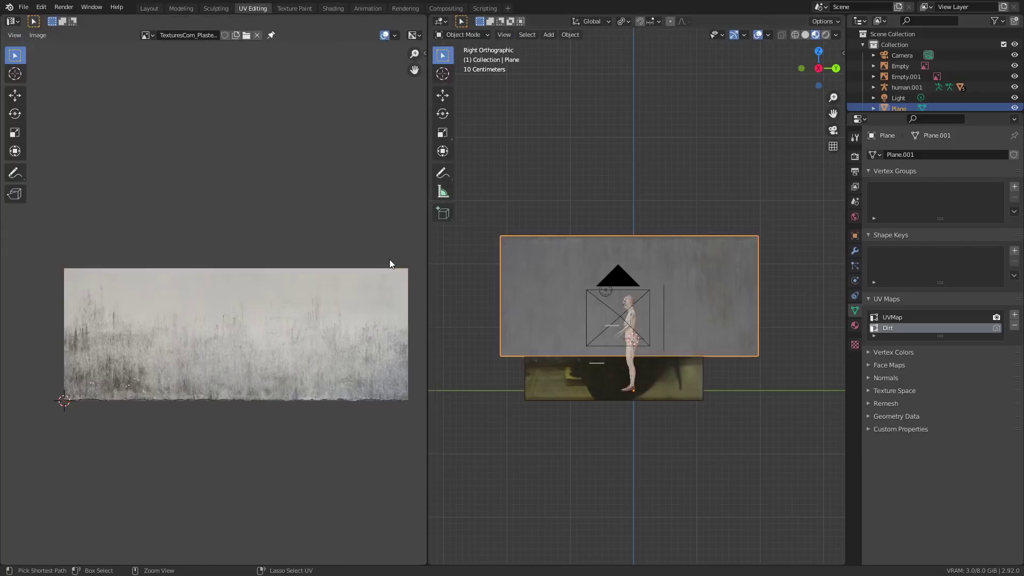
key("ctrl+z")
Separate the strip face along the bottom of the wall plane into its own object.
key("Tab")
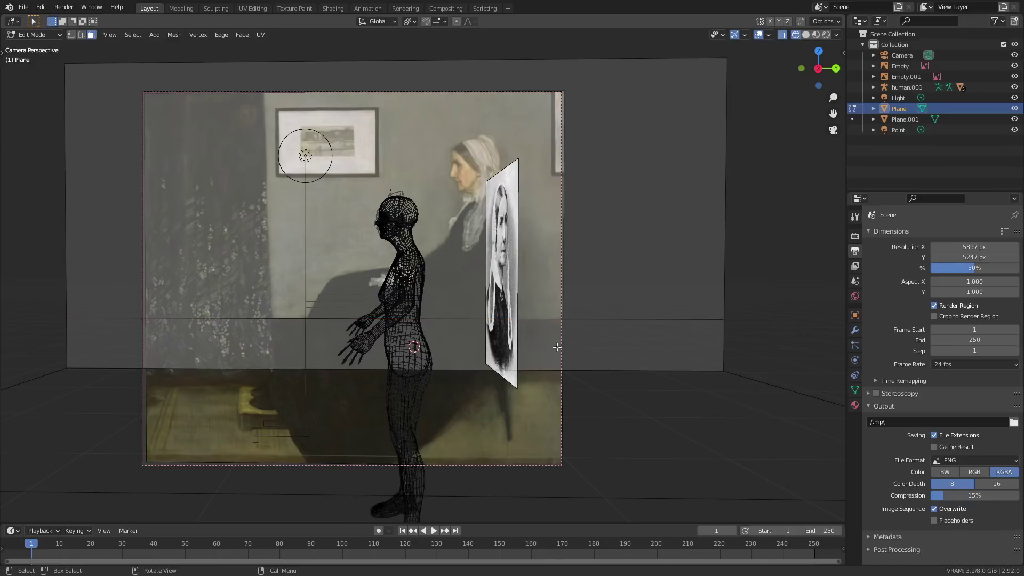
left_click(449, 344)
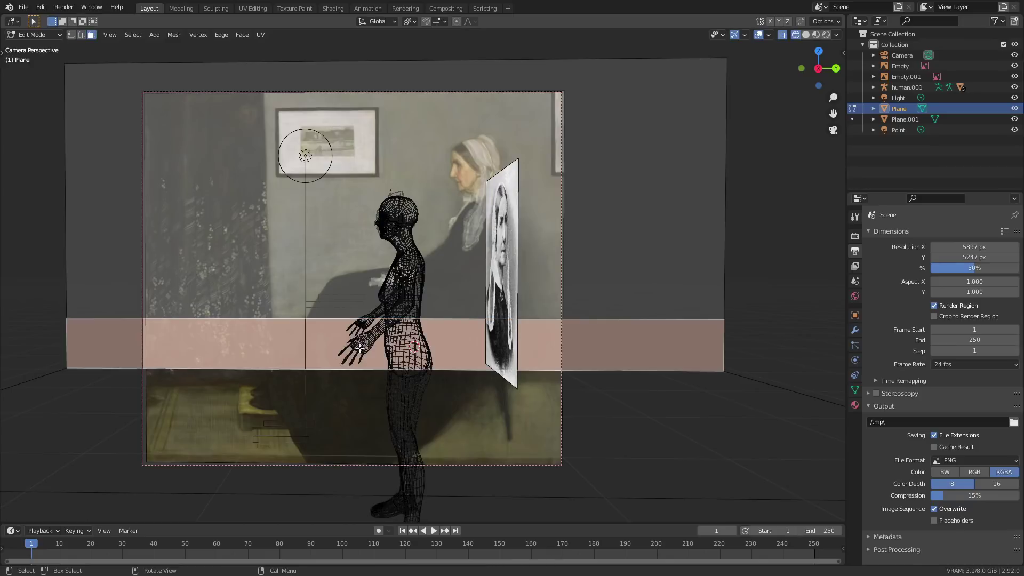
key("p")
left_click(368, 351)
key("Tab")
Extrude the separated wall strip to give the siding board thickness.
left_click(505, 396)
left_click(367, 366)
key("Tab")
middle_click_drag(367, 351, 370, 325)
scroll(420, 382, "up", 3)
key("a")
key("e")
left_click(374, 329)
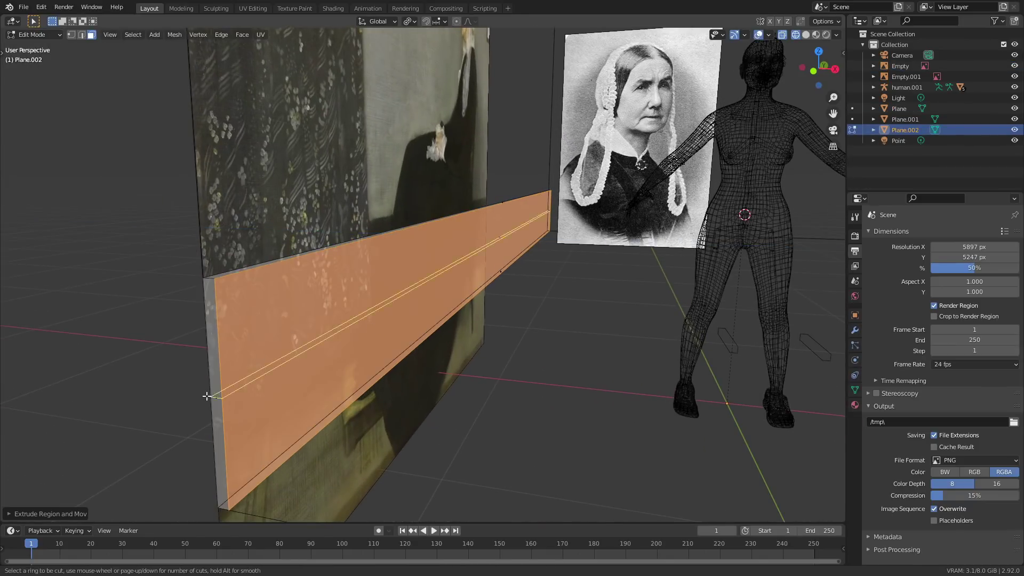
Cut an edge loop near the top of the board, bevel it into a narrow band and move the band along Z.
left_click(207, 396)
middle_click_drag(206, 396, 277, 339)
key("ctrl+b")
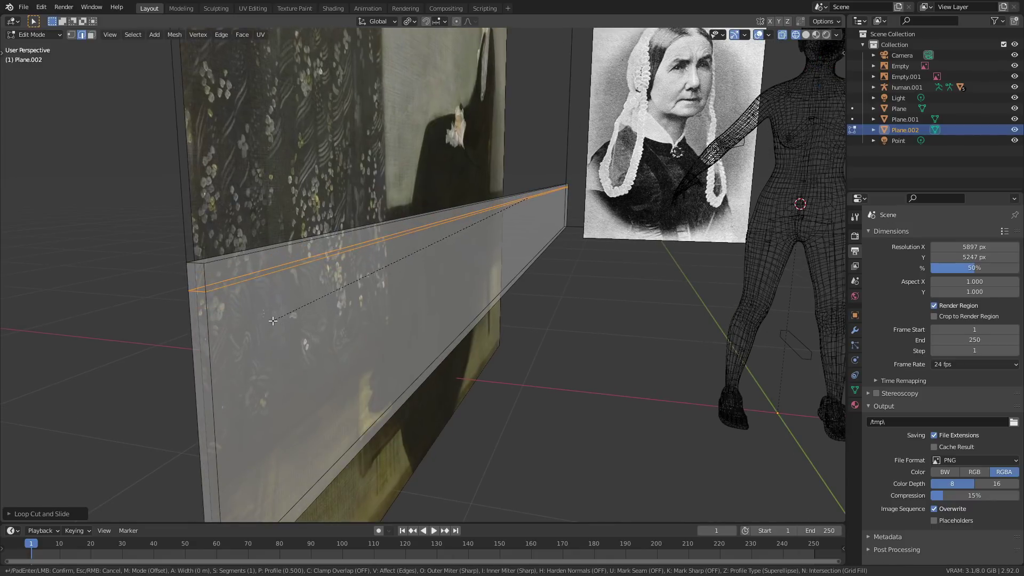
left_click(288, 368)
key("g")
key("z")
left_click(291, 373)
scroll(291, 368, "up", 1)
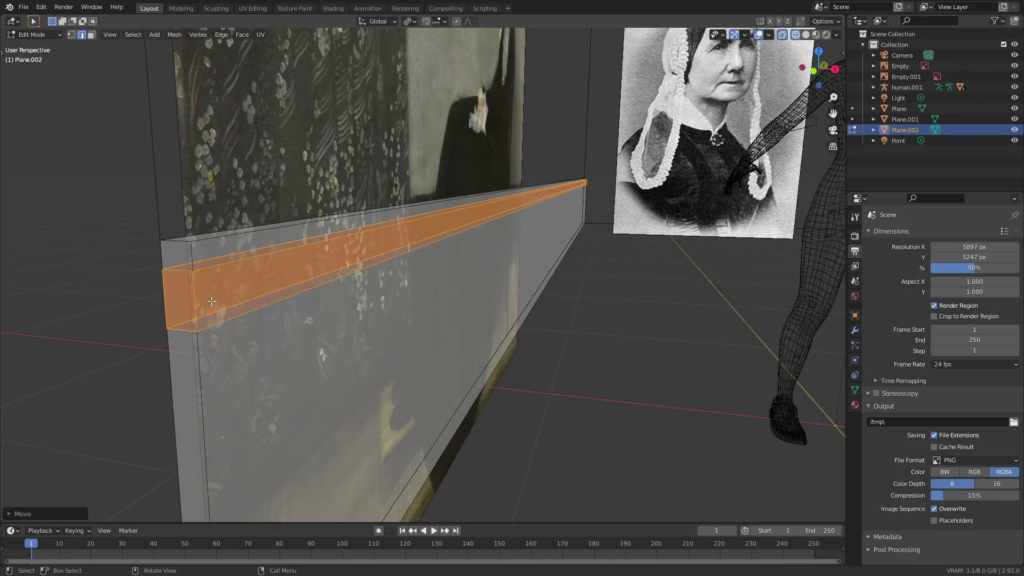
Add a lengthwise loop cut through the middle of the band and select its front edge.
key("ctrl+r")
double_click(198, 312)
left_click(240, 291)
key("g")
key("x")
left_click(319, 344)
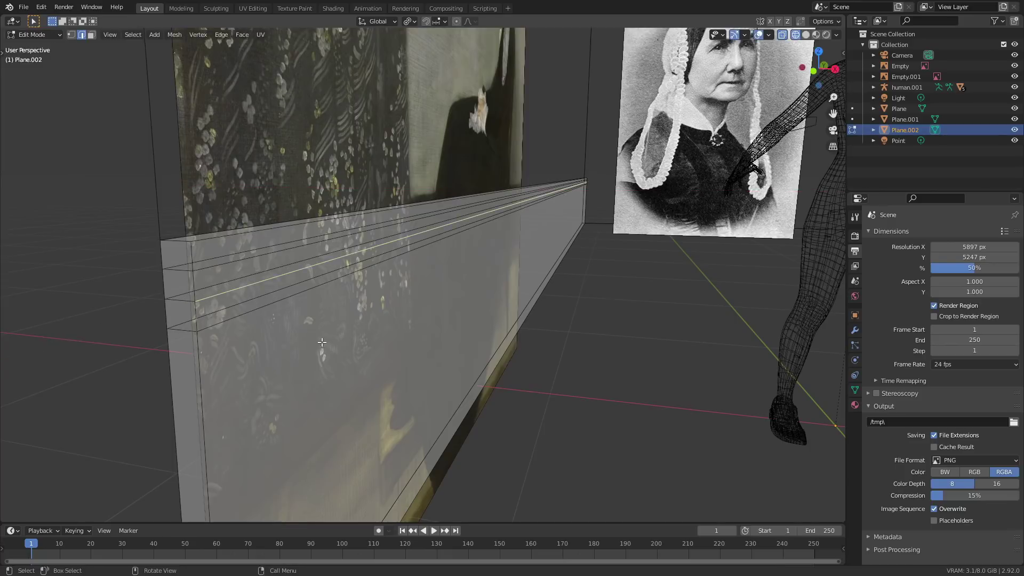
Push the band's middle front edge inward along X to form a V-shaped groove.
key("g")
mouse_move(570, 372)
middle_mouse_down()
mouse_move(583, 373)
mouse_move(462, 347)
middle_mouse_up()
key("x")
left_click(593, 374)
key("shift+z")
key("g")
key("x")
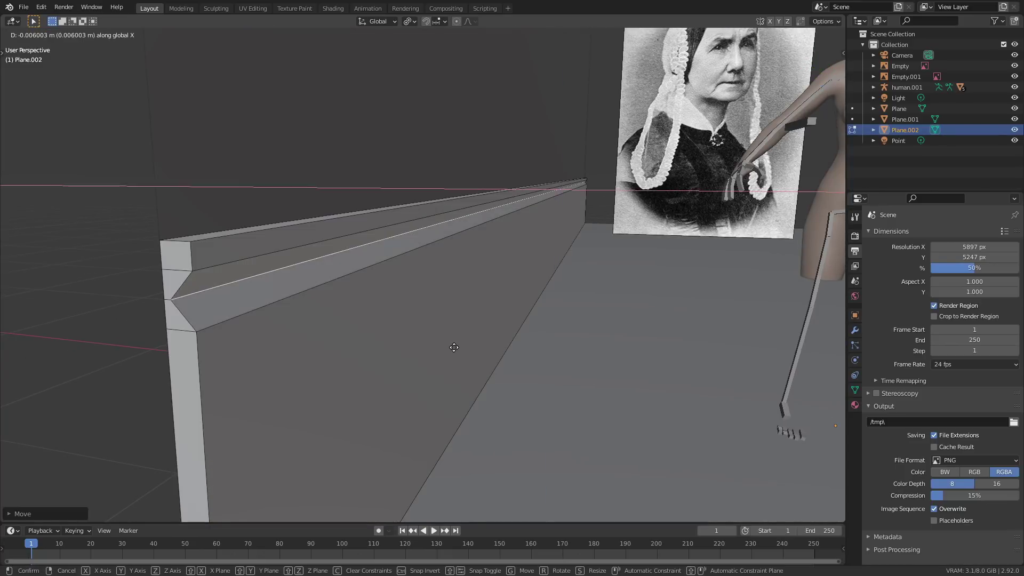
left_click(451, 346)
Bevel the groove edge with 12 segments and shape a custom profile curve into a wavy moulding.
key("ctrl+b")
scroll(448, 340, "up", 11)
left_click(450, 341)
left_click(58, 510)
left_click(122, 509)
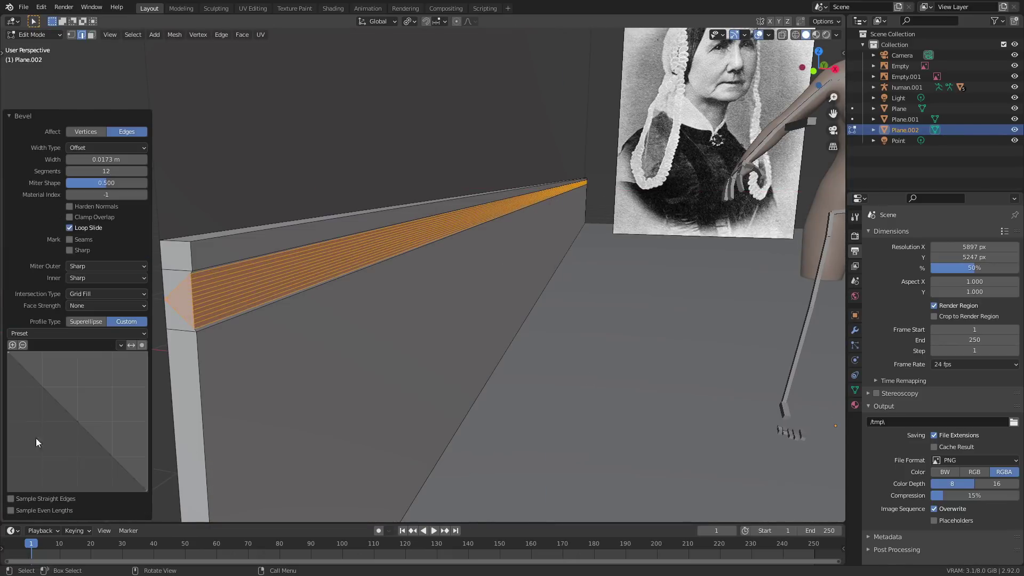
left_click_drag(41, 375, 36, 394)
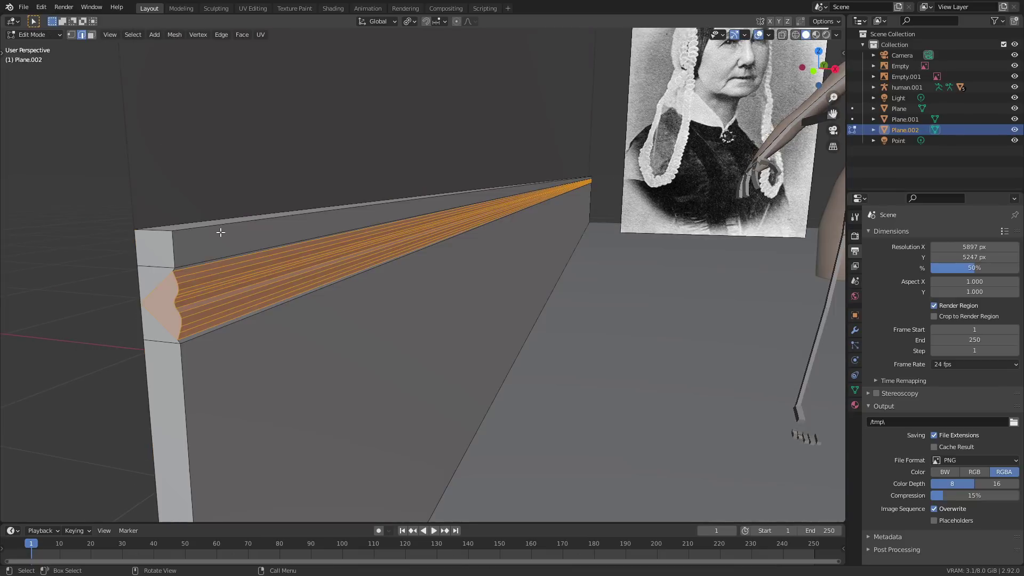
Try a moulding-profile bevel on the board's top front edge and undo it.
key("alt+a")
key("ctrl+b")
left_click(273, 279)
key("Tab")
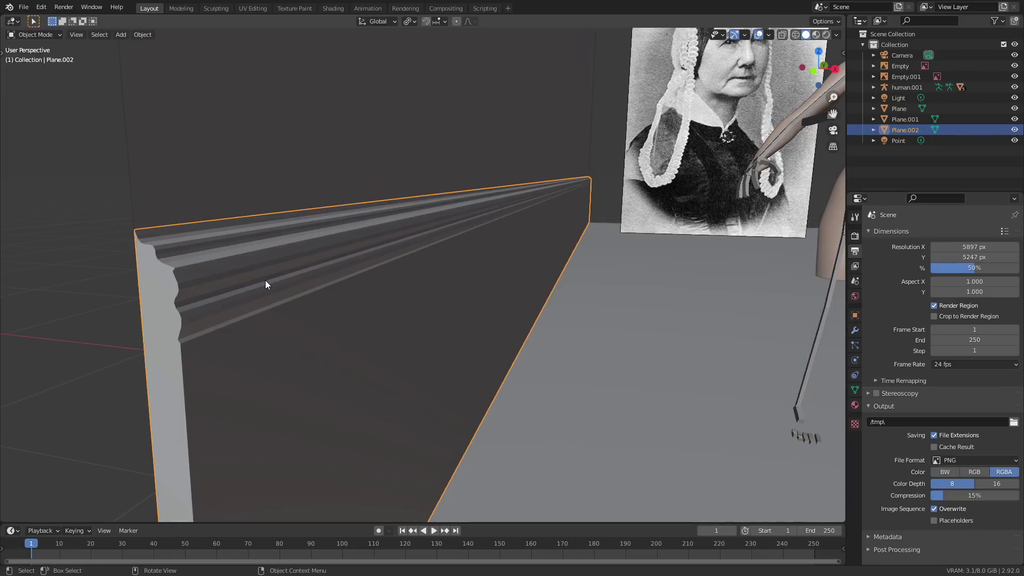
key("ctrl+z")
key("ctrl+z")
key("ctrl+z")
Select the board's top front edge and bevel it with the moulding profile.
left_click(195, 231)
scroll(195, 240, "up", 2)
key("ctrl+b")
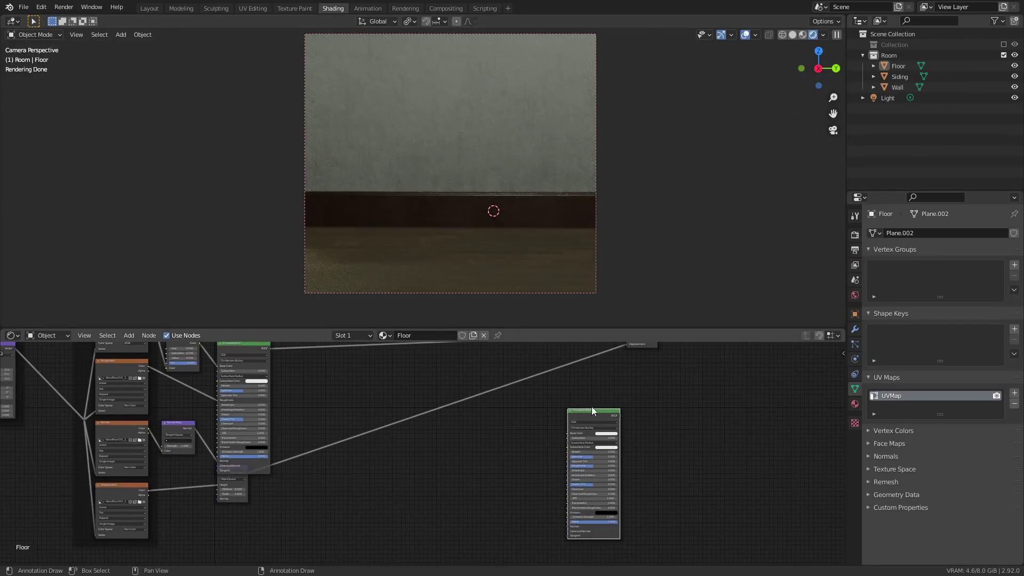
Load a wood texture set onto the new Principled BSDF with Principled Texture Setup and send that shader to the floor's output.
key("ctrl+shift+t")
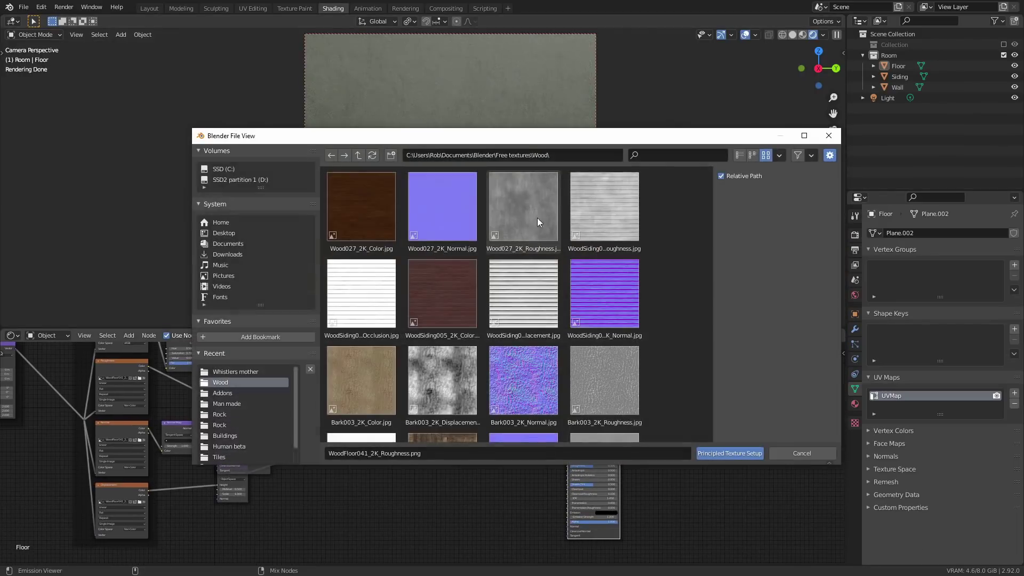
key("ctrl+v")
key("Return")
left_click_drag(670, 184, 368, 229)
left_click(732, 452)
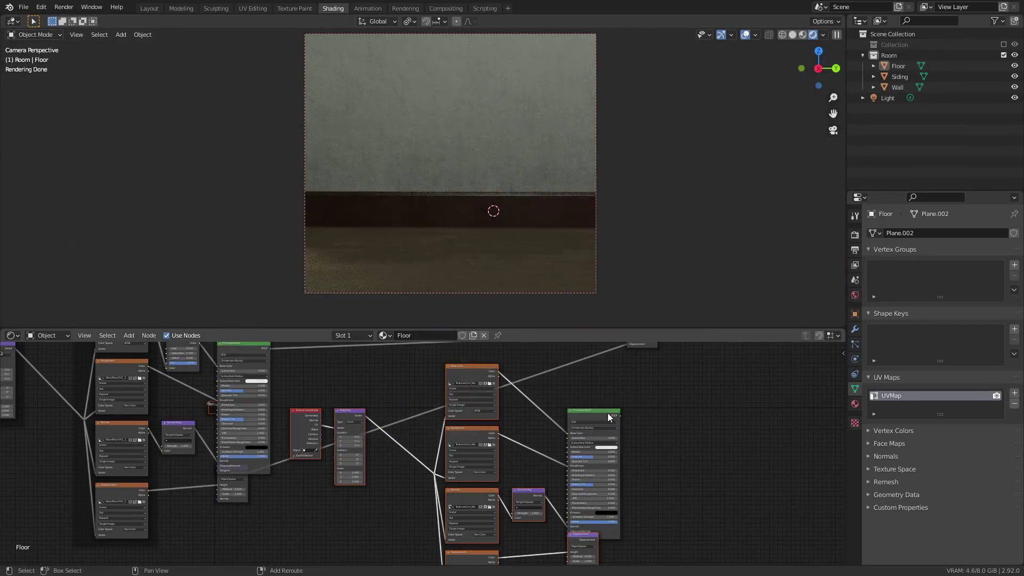
left_click(606, 413)
Set the floor texture's mapping to a Z rotation of 90° and a scale of 4 on all axes.
middle_click_drag(461, 234, 521, 270)
scroll(446, 356, "up", 8)
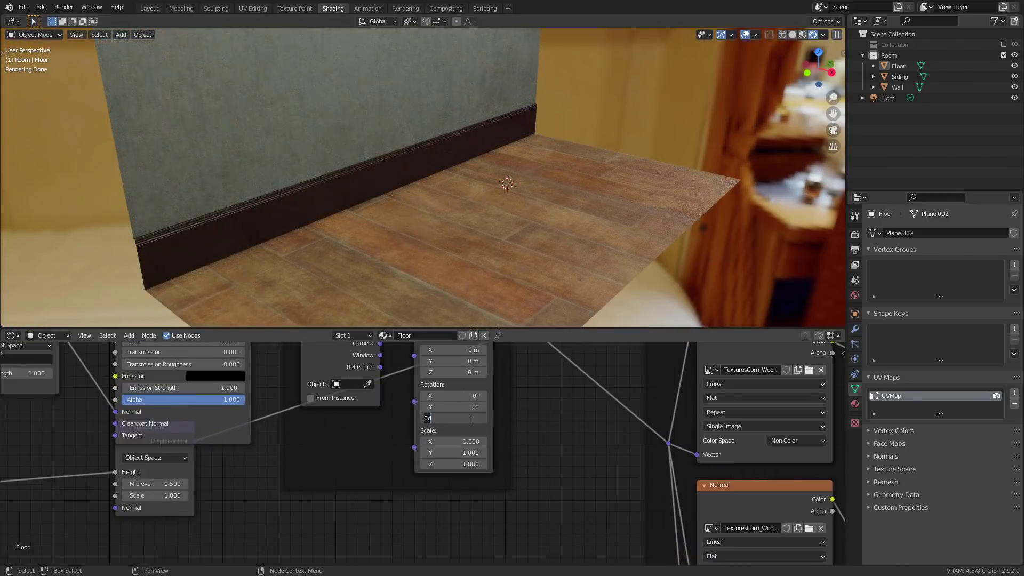
type("5")
key("Return")
left_click_drag(467, 443, 464, 464)
scroll(544, 256, "up", 5)
type("4")
key("Return")
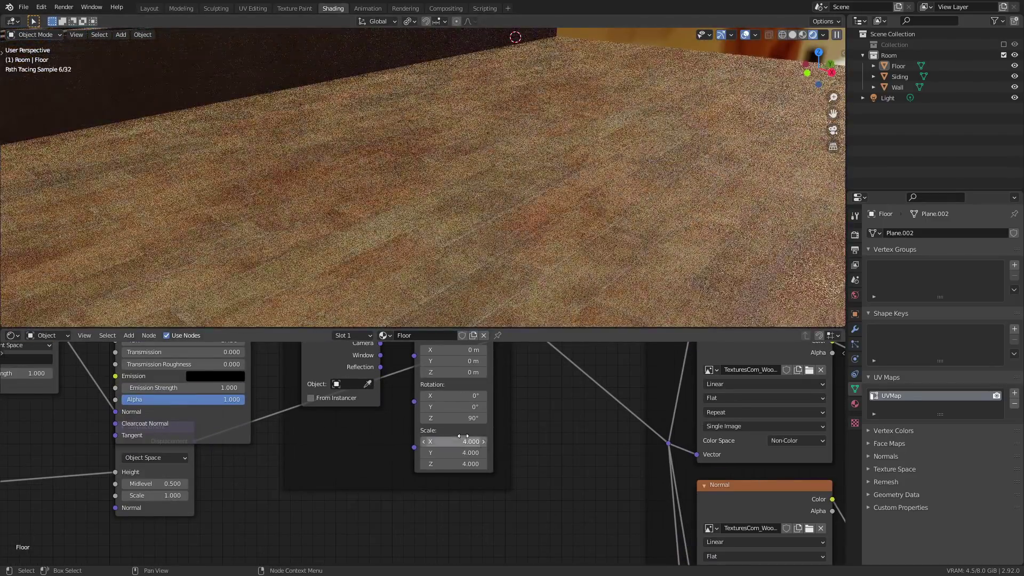
Insert a MixRGB node between the floor's base color texture and the Principled BSDF, feeding the texture into Color2.
key("KP_0")
scroll(515, 275, "up", 5)
scroll(533, 400, "down", 4)
middle_click_drag(629, 389, 315, 491)
key("shift+a")
key("s")
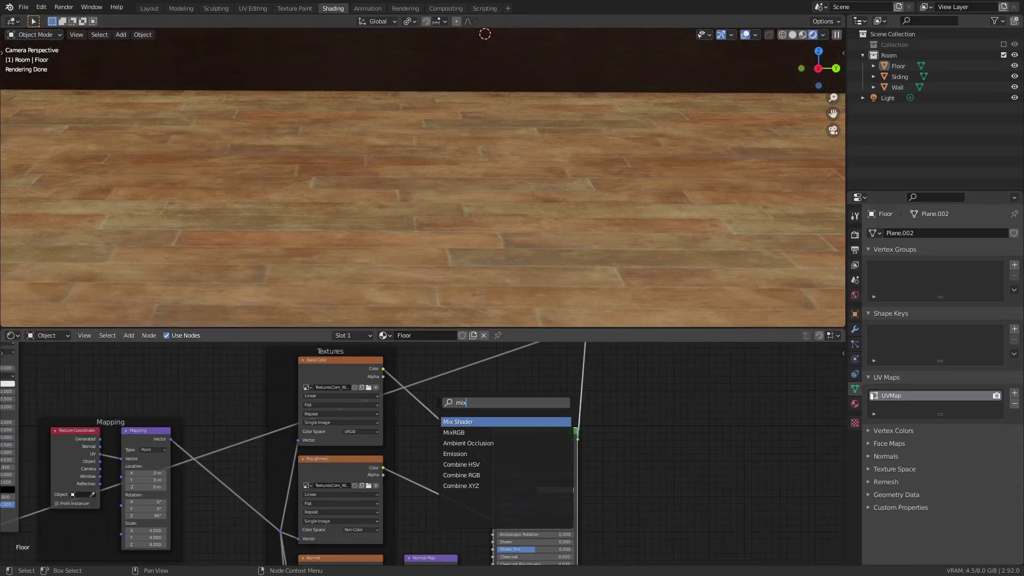
key("Down")
key("Return")
left_click(417, 406)
left_click_drag(416, 449, 416, 458)
Set the floor's Mix node to Multiply and choose a dark reddish brown for its free color input.
left_click(444, 421)
left_click(449, 390)
left_click(458, 450)
left_click_drag(482, 366, 479, 380)
left_click_drag(518, 347, 518, 377)
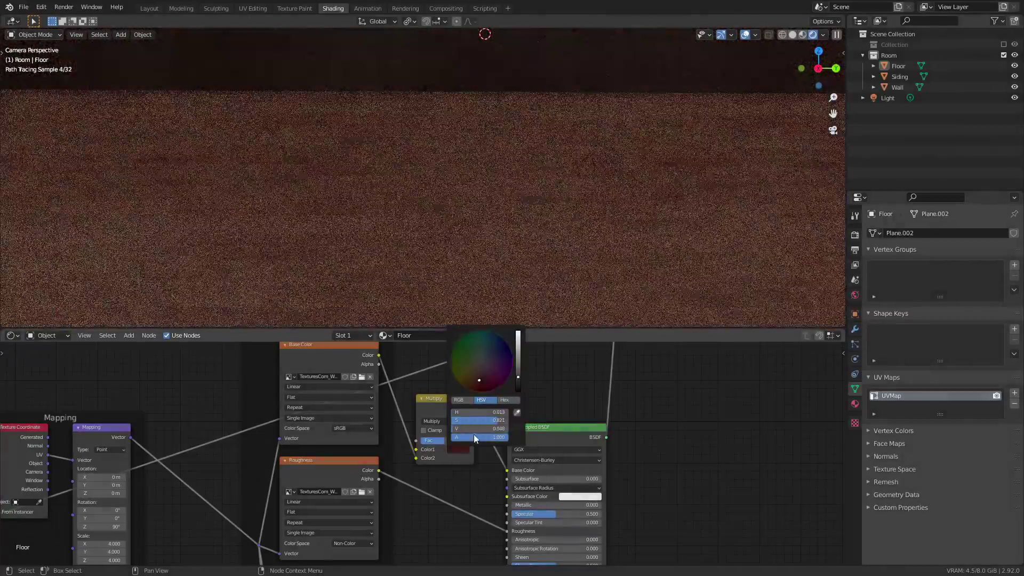
scroll(423, 182, "down", 3)
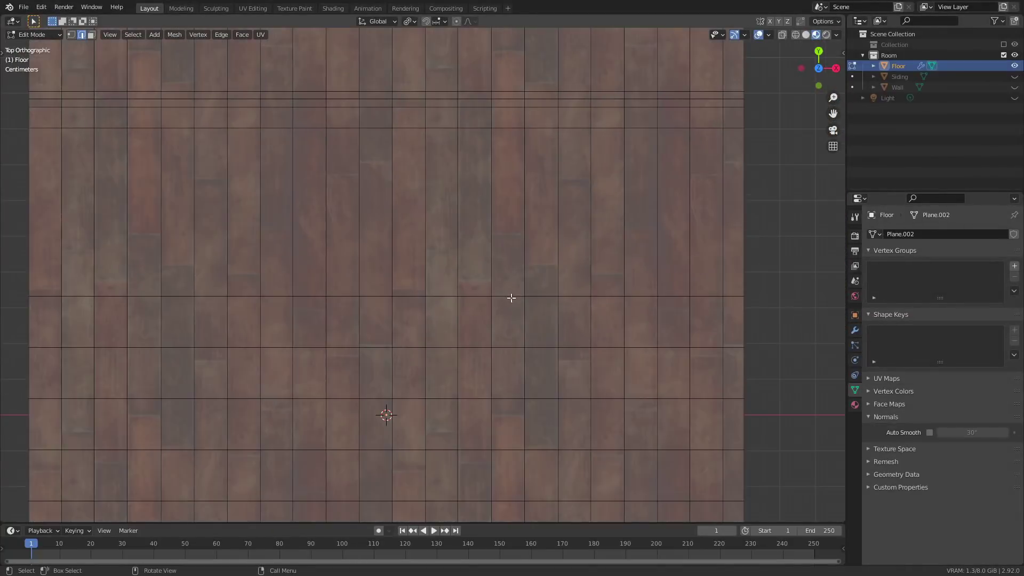
Slide two of the floor's crosswise edge loops onto the plank ends toward the far edge.
scroll(512, 298, "up", 1)
middle_click_drag(512, 298, 513, 379, "shift")
left_click(524, 380, "alt")
key("g")
key("g")
left_click(525, 205)
left_click(489, 439, "alt")
key("g")
key("g")
left_click(490, 252)
Slide the next crosswise edge loops up the floor to line up with further plank joints.
left_click(509, 504, "alt")
key("g")
key("g")
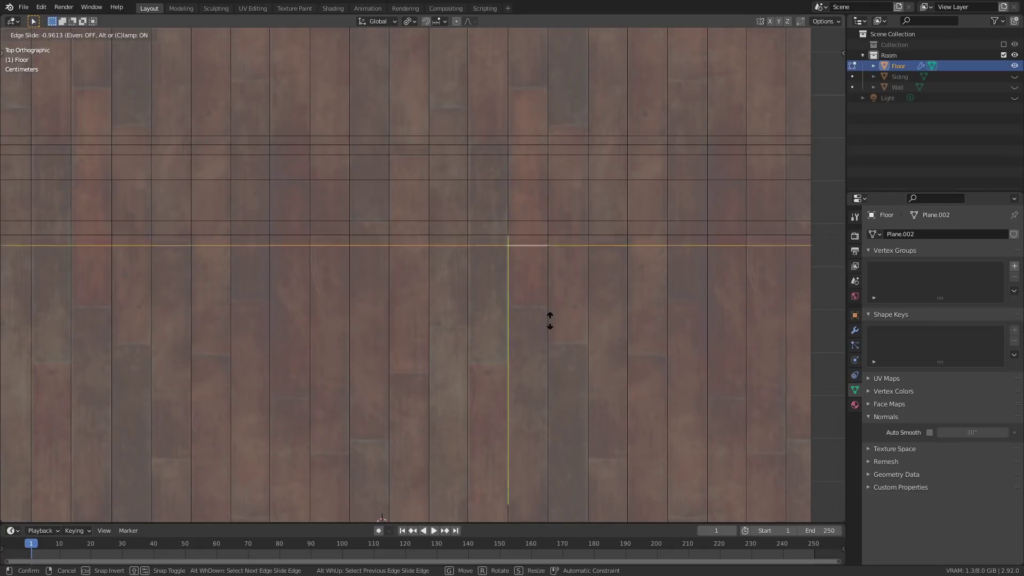
left_click(548, 318)
left_click(397, 451, "alt")
key("g")
key("g")
left_click(388, 270)
key("g")
key("g")
left_click(380, 203)
Slide the remaining crosswise edge loops from the near part of the floor onto plank ends around its middle.
left_click(390, 452, "alt")
key("g")
key("g")
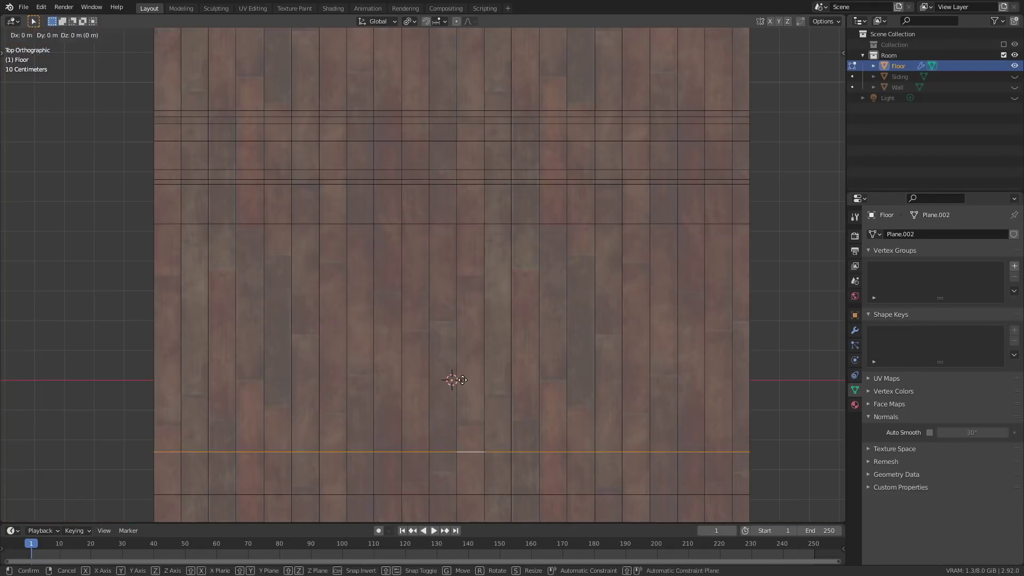
left_click(391, 233)
key("g")
key("g")
left_click(398, 277)
left_click(552, 441, "alt")
key("g")
key("g")
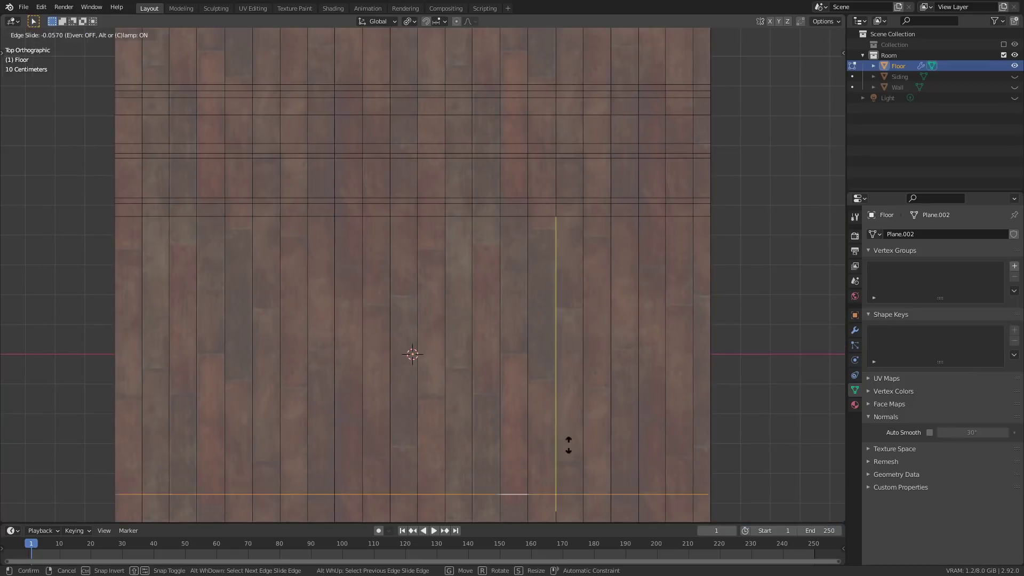
scroll(526, 457, "down", 2)
scroll(578, 281, "up", 2)
left_click(562, 123)
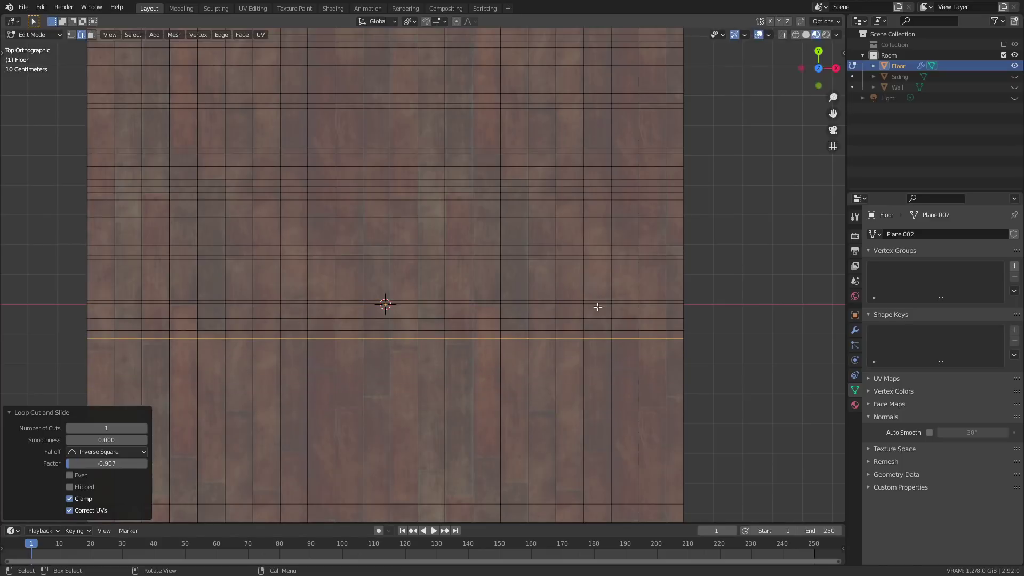
Add crosswise loop cuts at the plank joints just below the middle of the floor.
key("ctrl+r")
left_click(560, 395)
left_click(160, 344)
scroll(159, 341, "up", 2)
key("ctrl+r")
left_click(513, 346)
key("ctrl+r")
left_click(459, 348)
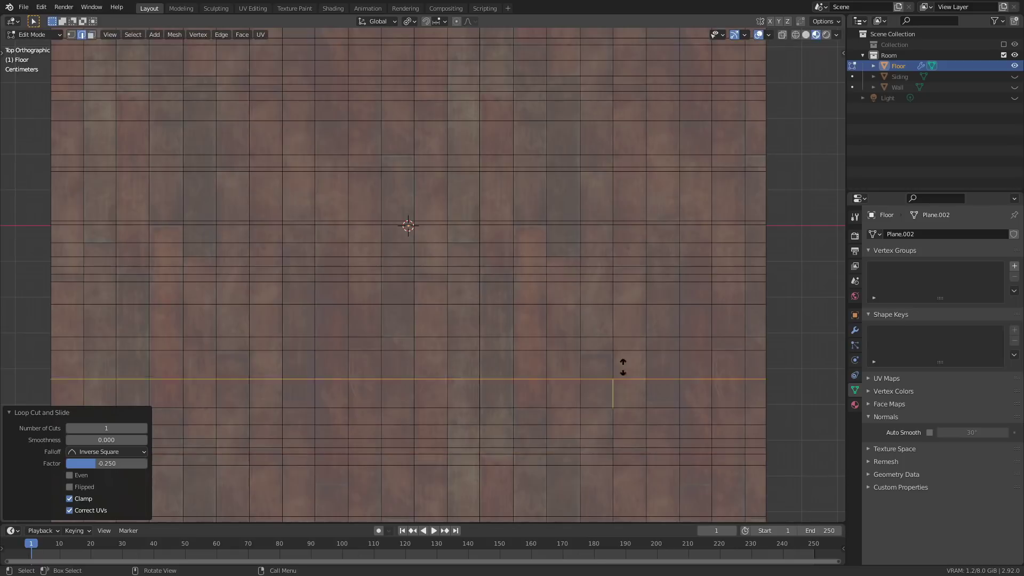
left_click(623, 342)
Add more crosswise loop cuts toward the floor's near edge and slide the last loop onto a plank joint.
scroll(586, 427, "down", 1)
middle_click_drag(559, 502, 546, 319, "shift")
left_click(594, 310)
scroll(701, 298, "up", 4)
key("ctrl+r")
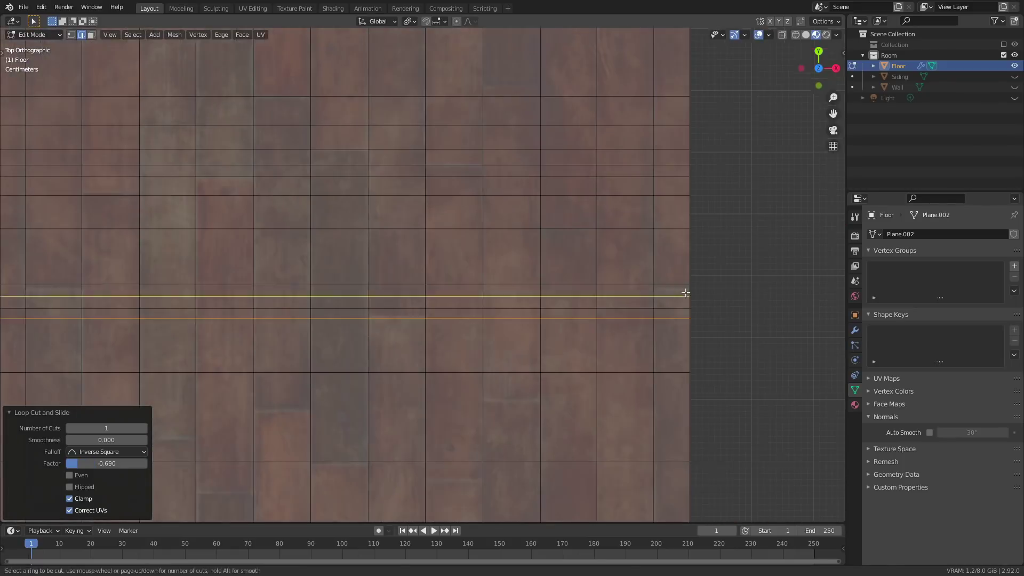
left_click(689, 294)
key("ctrl+r")
key("g")
key("g")
middle_click_drag(256, 442, 435, 405, "shift")
left_click(435, 404)
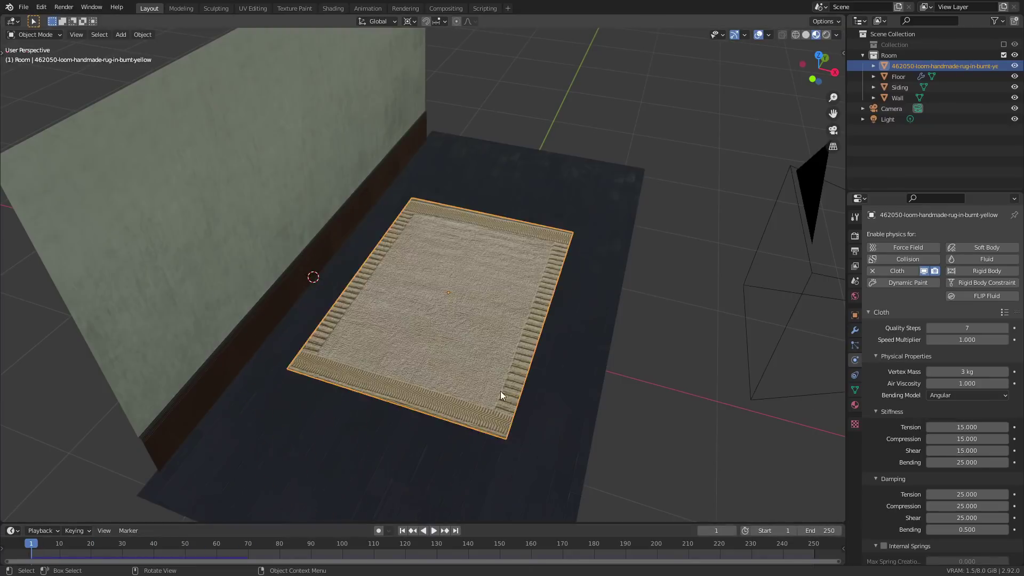
Assign the rug's selected edges to a new vertex group and use that group as the cloth pin group.
scroll(776, 357, "up", 4)
left_click(854, 390)
left_click(1014, 269)
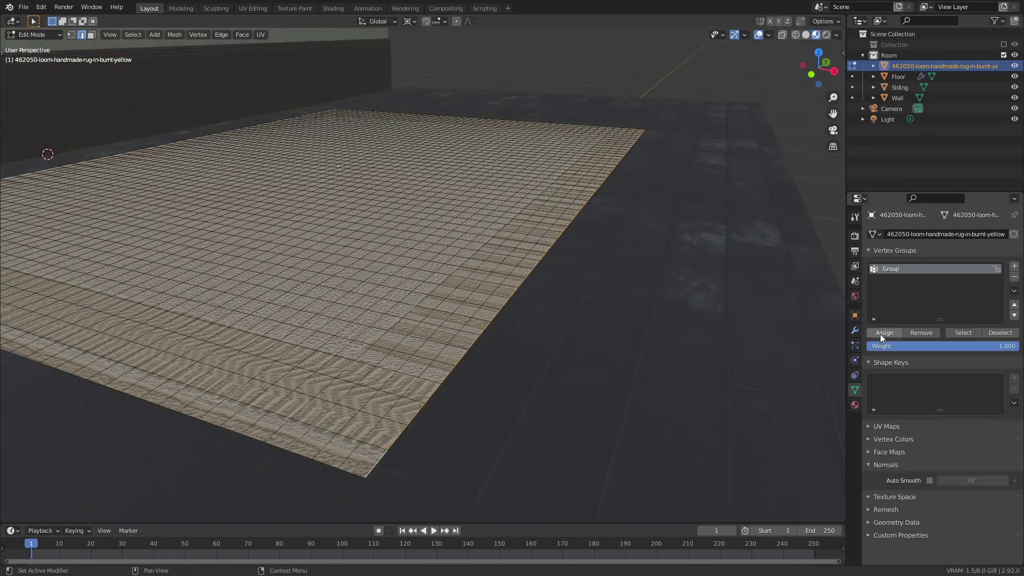
left_click(882, 334)
left_click(854, 360)
scroll(894, 347, "down", 10)
left_click(954, 454)
left_click(954, 469)
Lower the whole rug slightly along Z toward the floor.
key("Tab")
key("g")
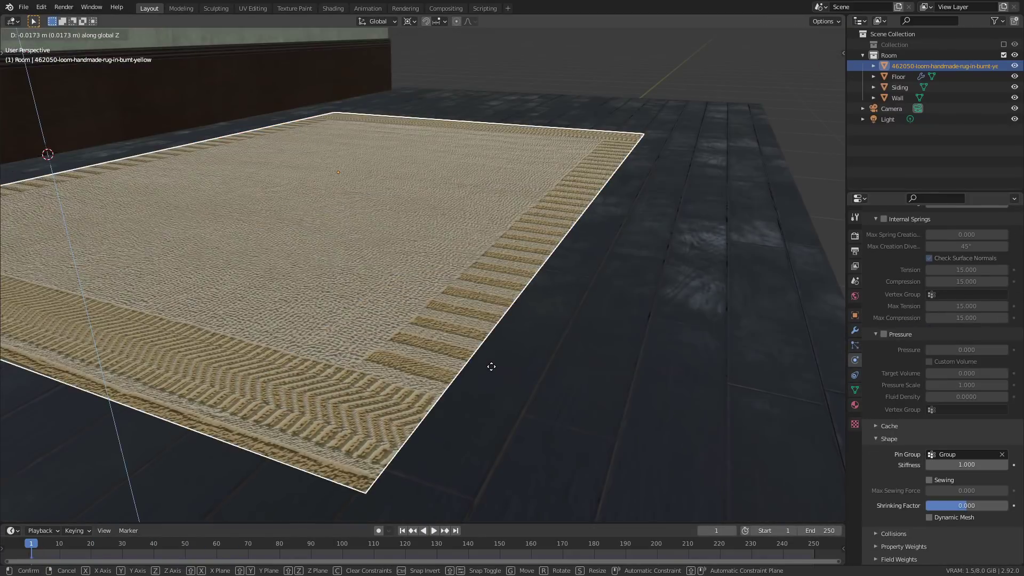
left_click(473, 368)
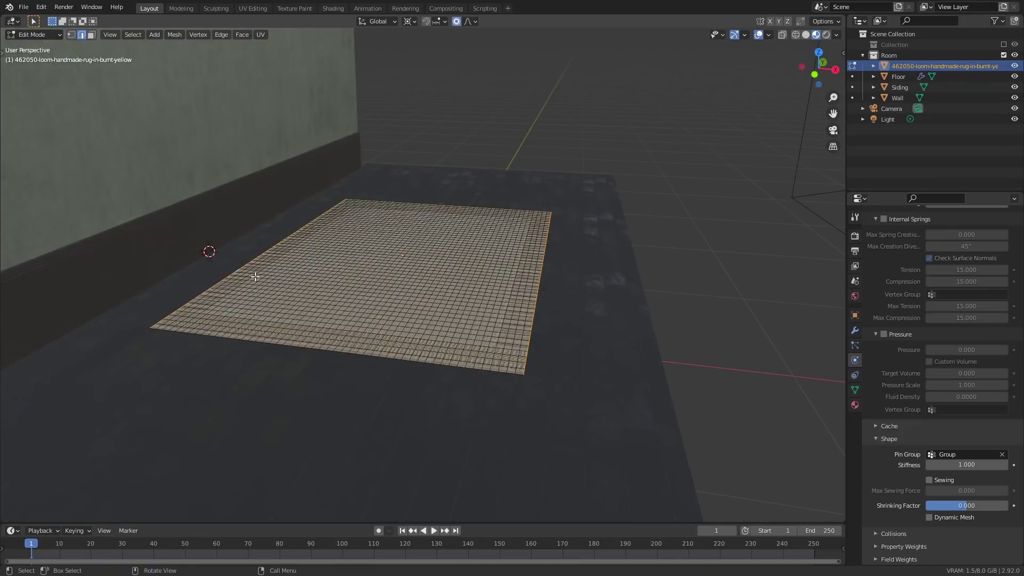
Move the rug's selected edges along Z with proportional editing and run the cloth simulation to frame 46.
key("g")
key("z")
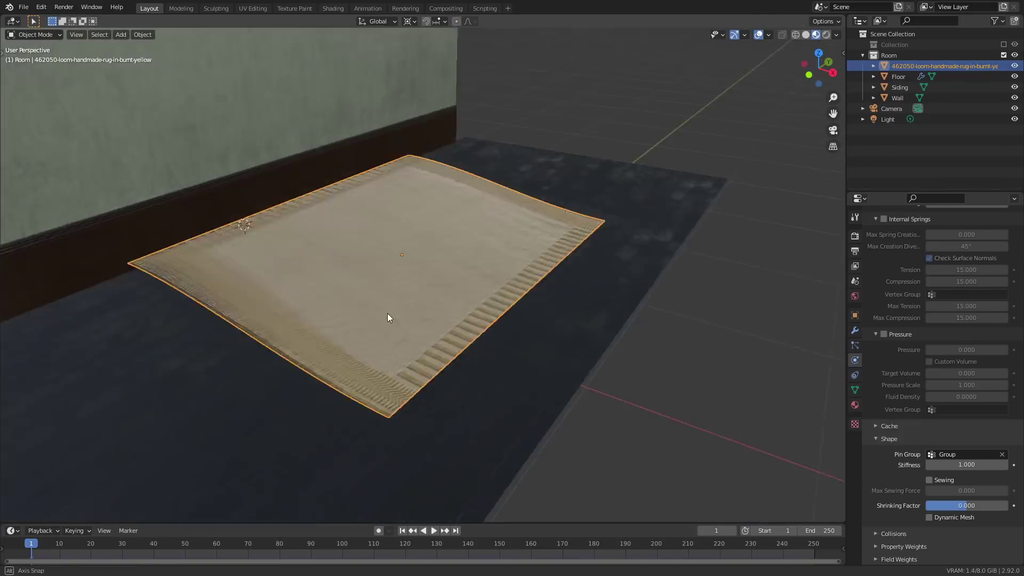
left_click(433, 530)
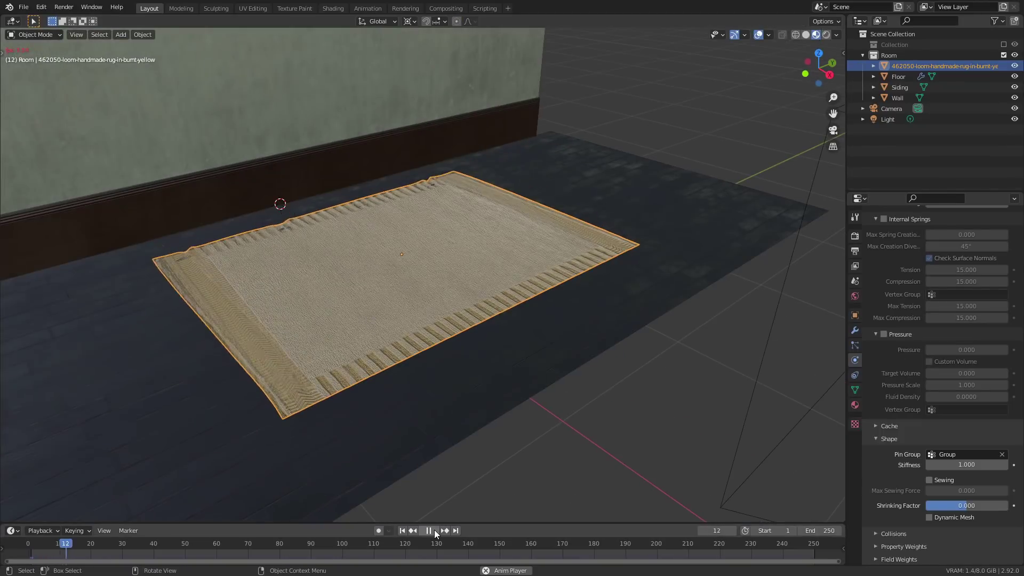
left_click(434, 530)
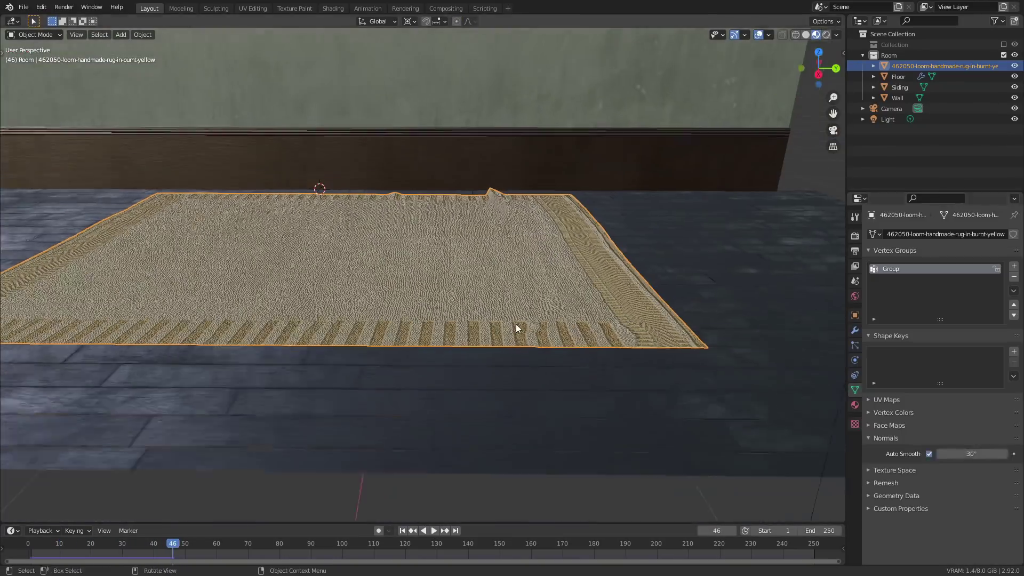
Add a Solidify modifier about 1 mm thick to the rug and place it above the Subdivision modifier.
key("KP_0")
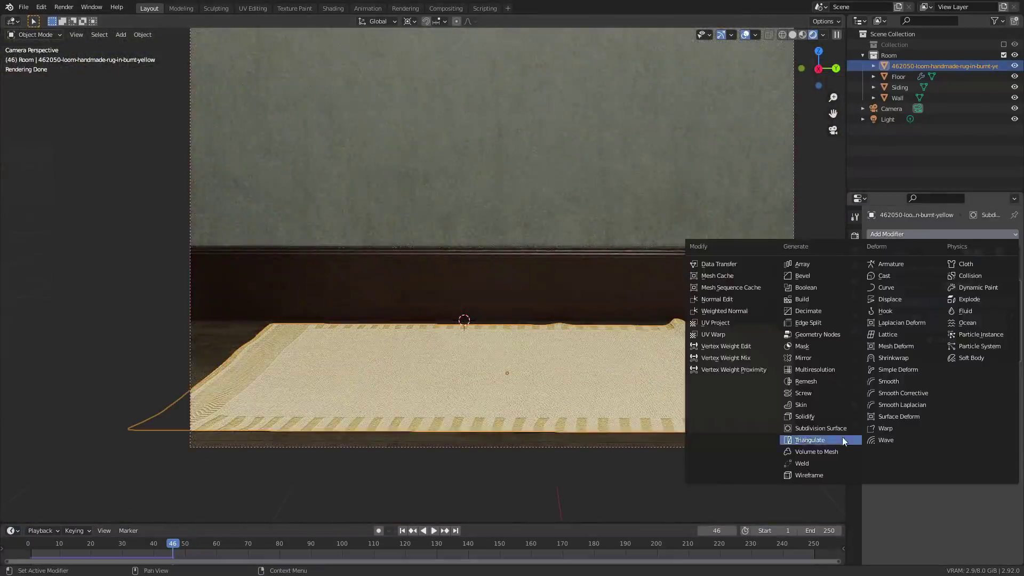
left_click(824, 417)
mouse_move(966, 400)
left_mouse_down()
mouse_move(981, 400)
mouse_move(963, 400)
mouse_move(971, 400)
left_mouse_up()
scroll(554, 442, "up", 7)
left_click_drag(1014, 370, 1014, 287)
scroll(557, 390, "up", 1)
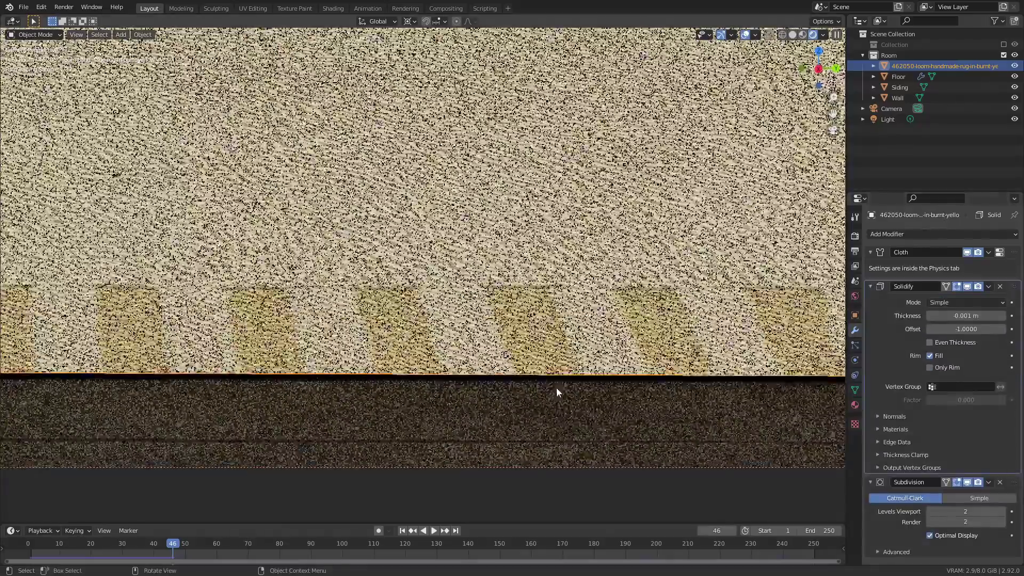
Apply the rug's Cloth modifier and lower the rug about 0.0018 m along Z toward the floor.
scroll(557, 389, "down", 8)
left_click(988, 253)
left_click(931, 265)
scroll(493, 446, "up", 8)
key("g")
key("z")
left_click(500, 450)
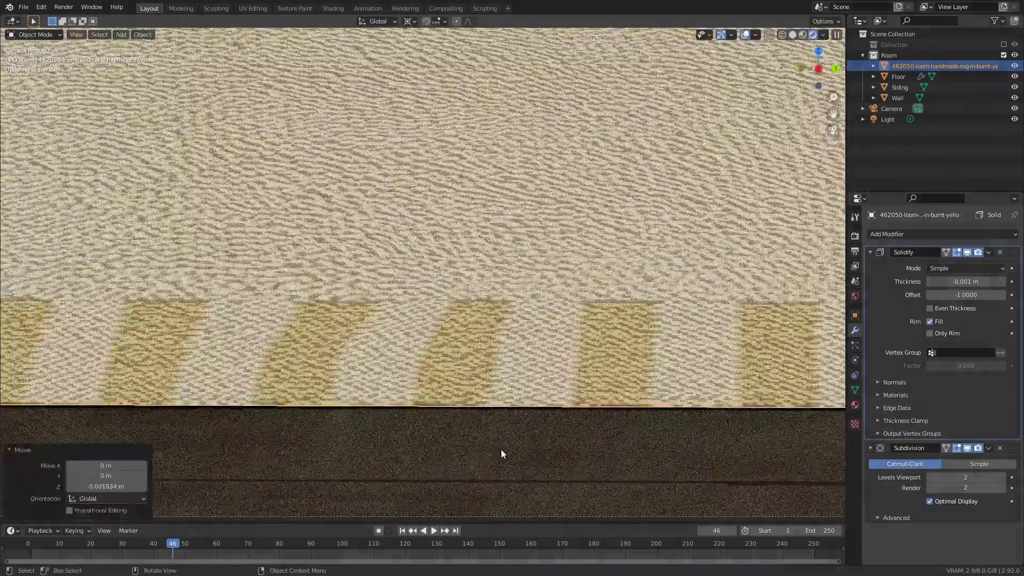
In the rug material's ColorRamp, move the white stop to 0.264 and adjust that stop's color.
left_click(333, 8)
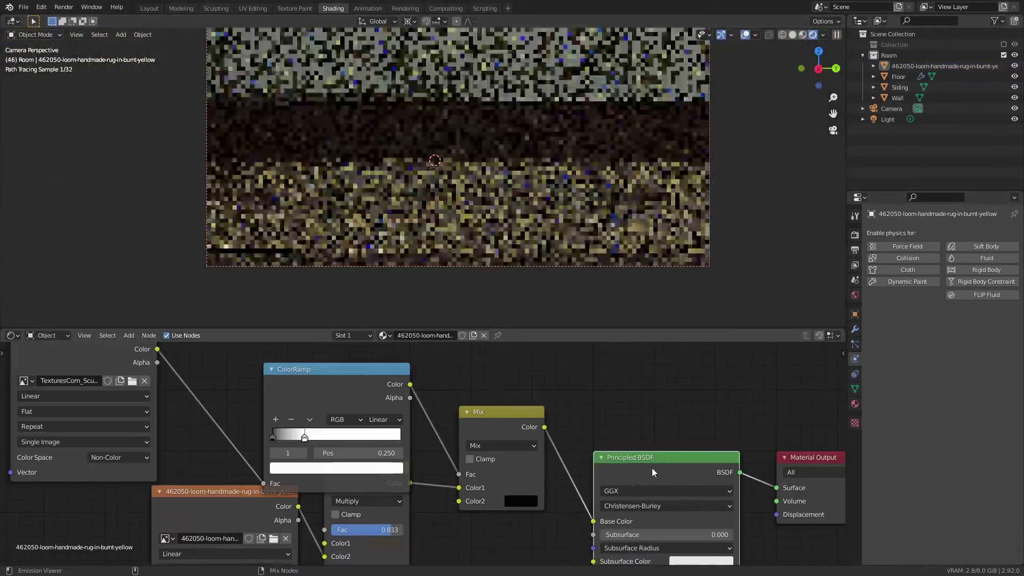
left_click(272, 437)
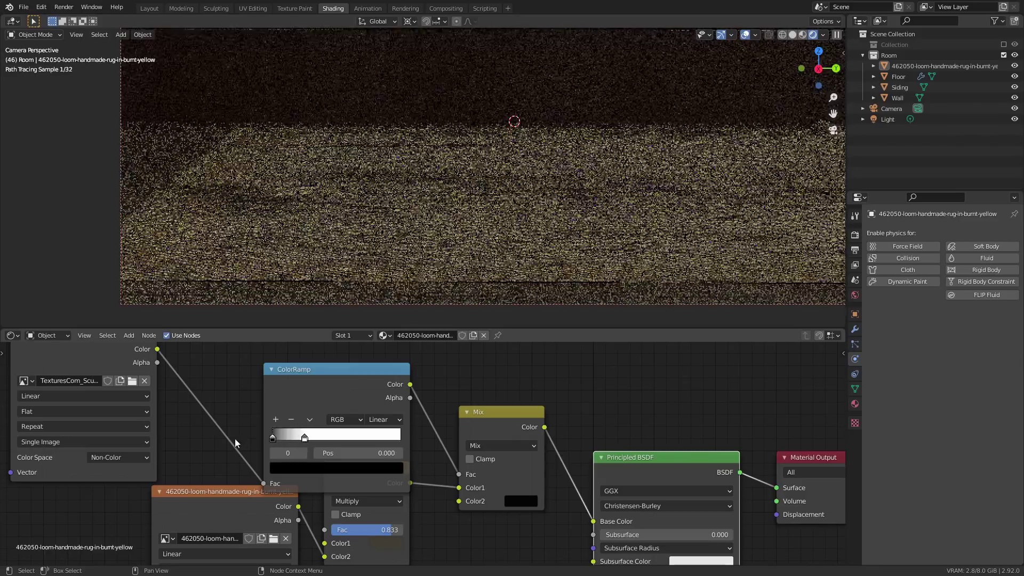
mouse_move(305, 437)
left_mouse_down()
mouse_move(396, 445)
mouse_move(306, 443)
left_mouse_up()
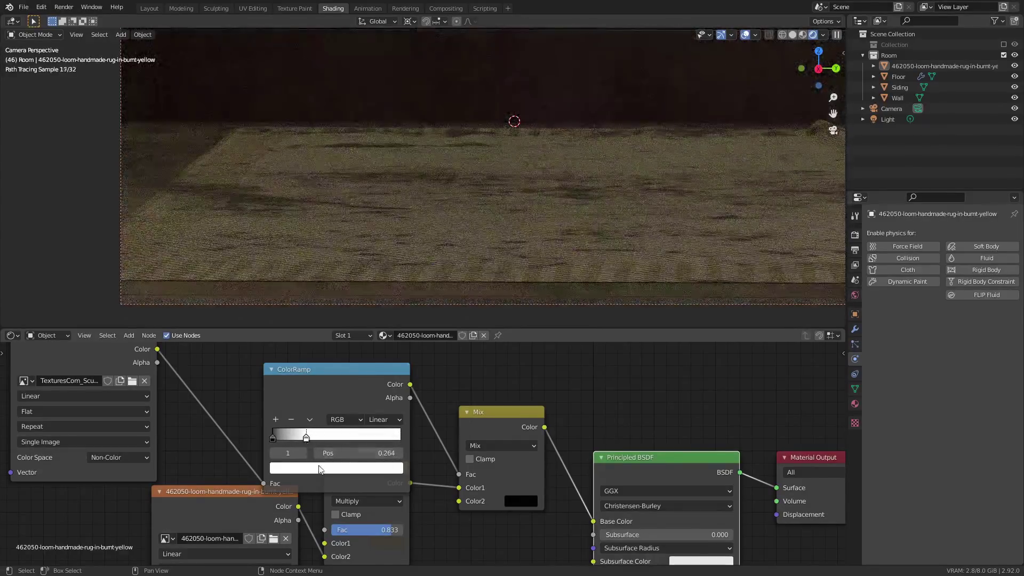
left_click(319, 470)
left_click_drag(375, 362, 375, 319)
scroll(580, 197, "down", 1)
middle_click_drag(582, 213, 462, 255, "shift")
key("a")
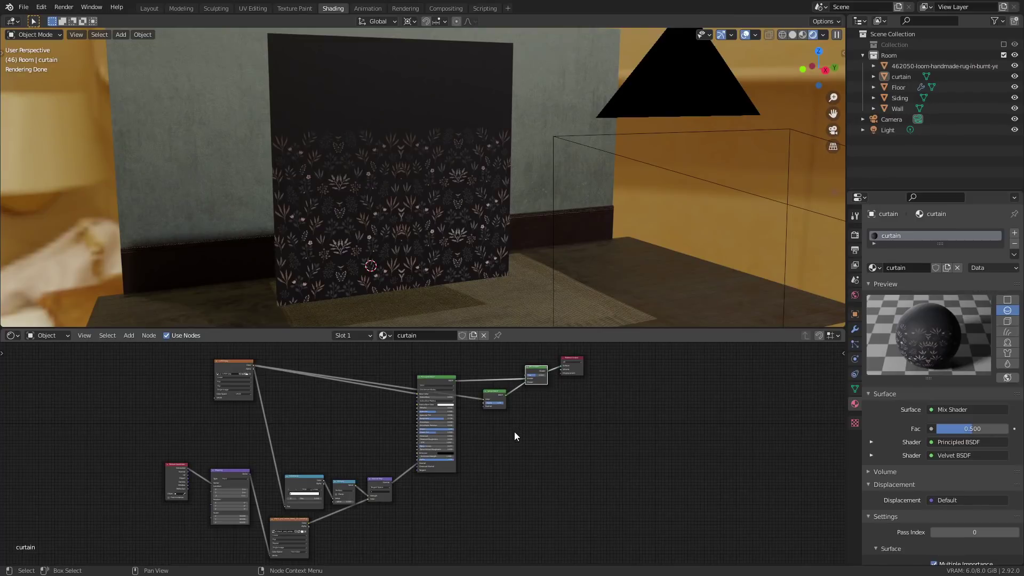
Preview the curtain material's image texture, Velvet BSDF and Mix Shader outputs on the curtain.
scroll(509, 422, "up", 2)
left_click(230, 363, "ctrl+shift")
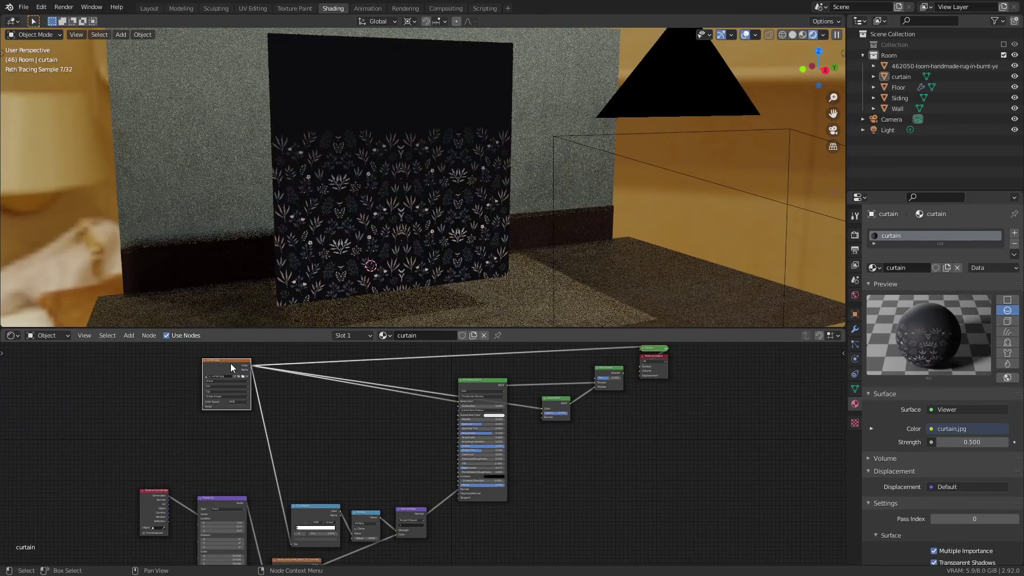
scroll(558, 399, "up", 2)
left_click(544, 421, "ctrl+shift")
scroll(419, 229, "up", 5)
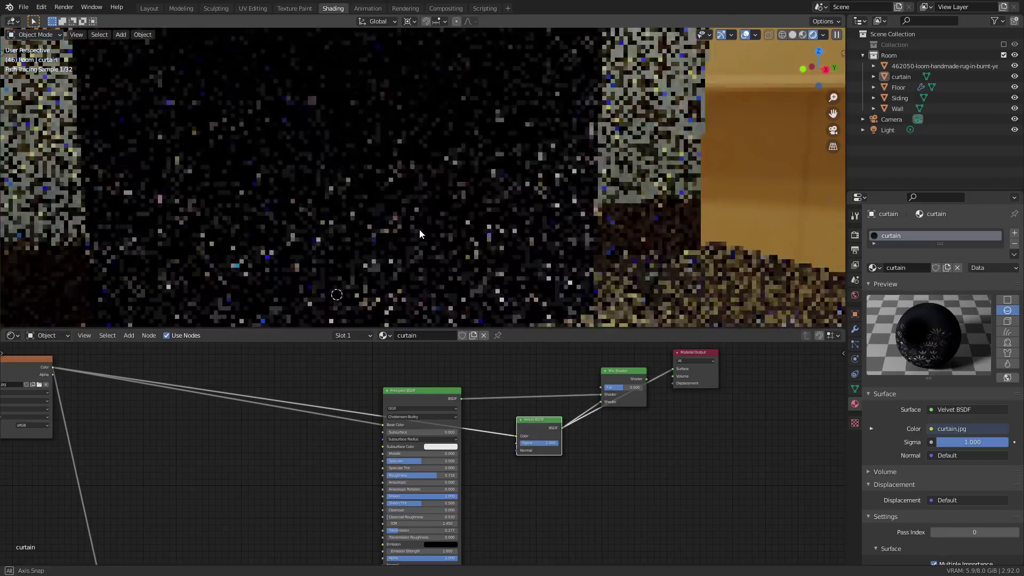
scroll(471, 219, "down", 5)
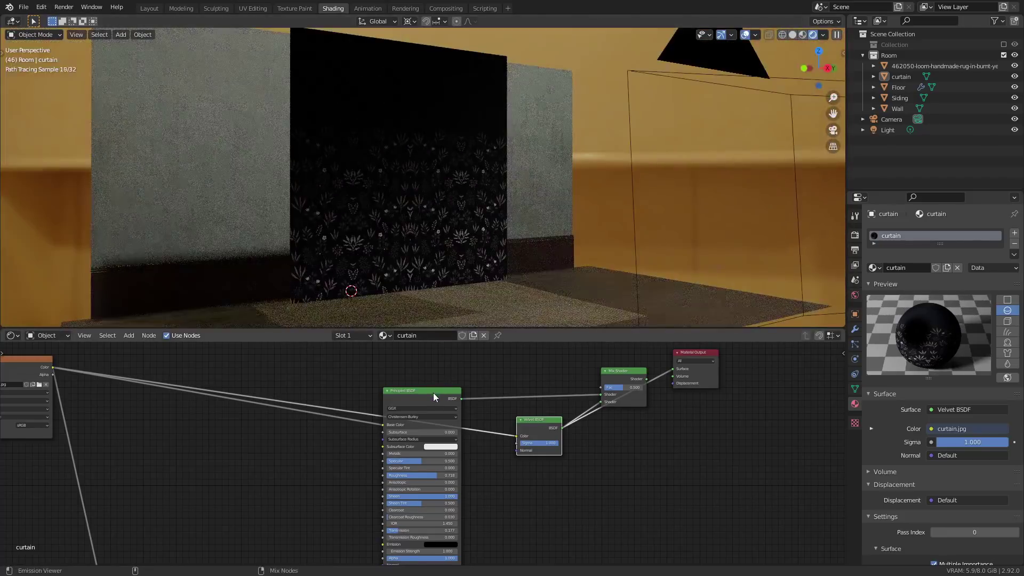
left_click(619, 375, "ctrl+shift")
Preview the curtain's fabric normal texture, ColorRamp, Normal Map and Principled BSDF outputs and examine the weave close up.
middle_click_drag(266, 439, 569, 440)
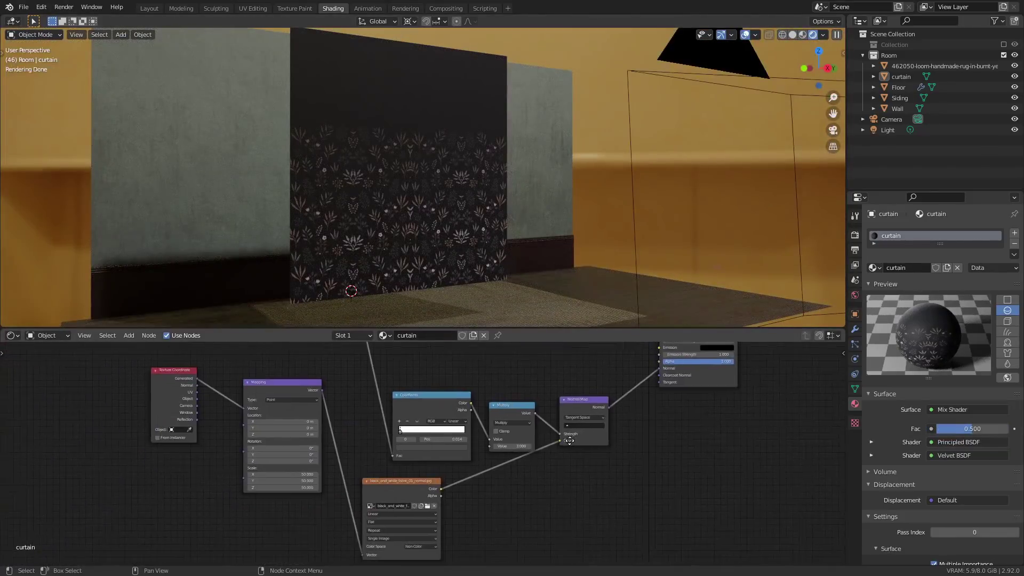
left_click(411, 482, "ctrl+shift")
scroll(401, 235, "up", 6)
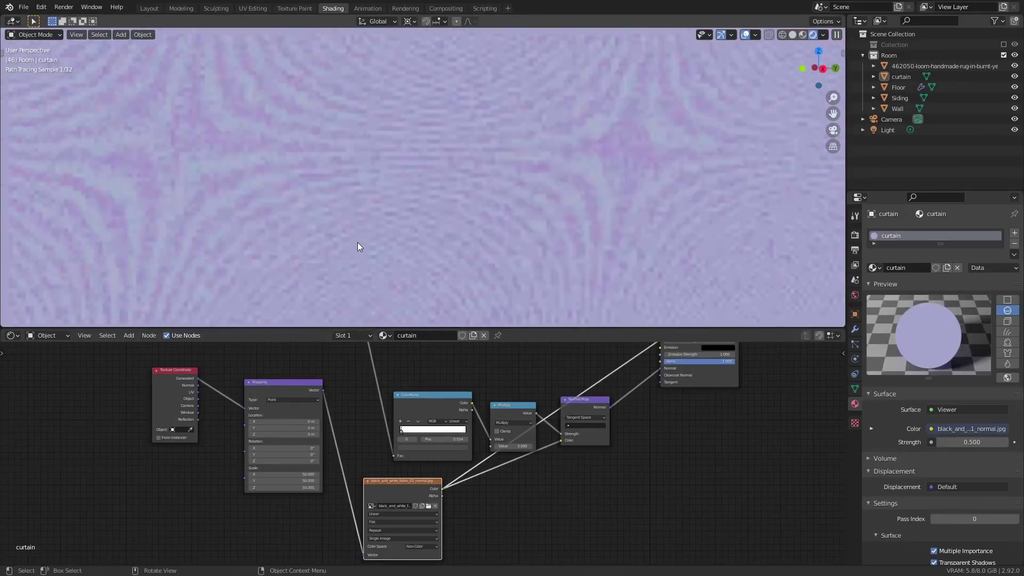
scroll(357, 243, "down", 2)
middle_click_drag(450, 405, 453, 440)
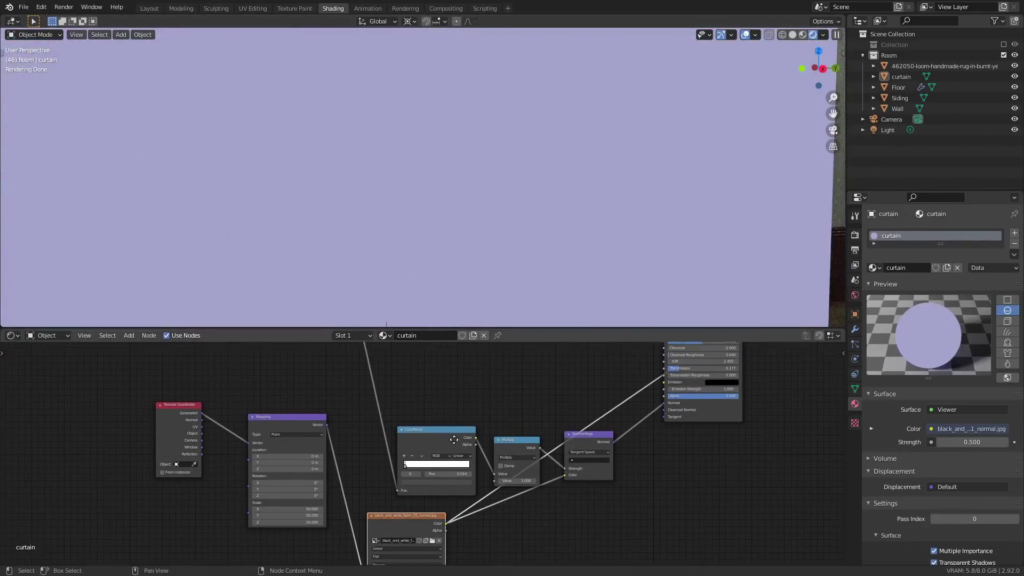
left_click(454, 439, "ctrl+shift")
left_click_drag(526, 446, 513, 450)
left_click(590, 437, "ctrl+shift")
left_click(728, 415, "ctrl+shift")
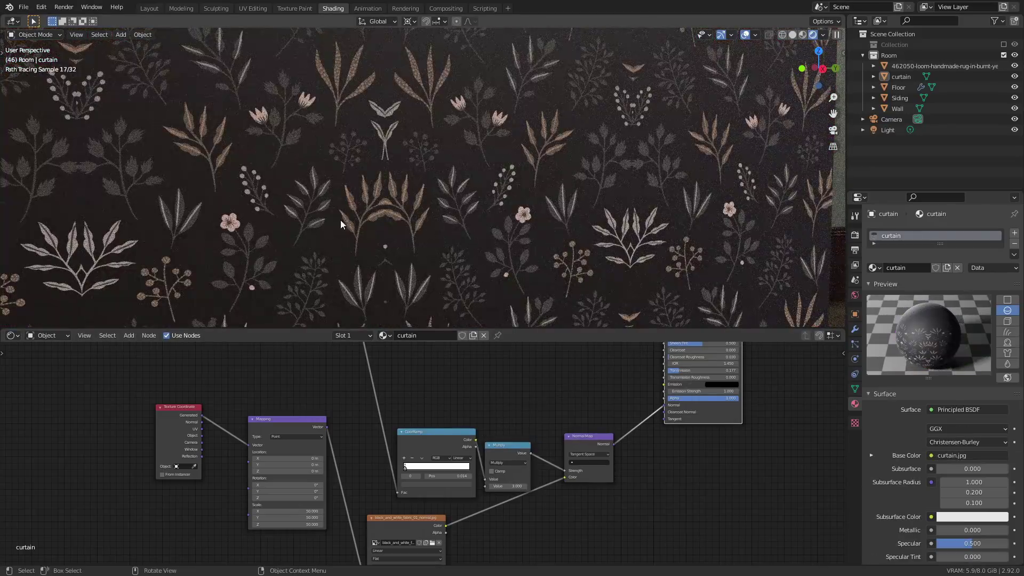
scroll(369, 190, "up", 10)
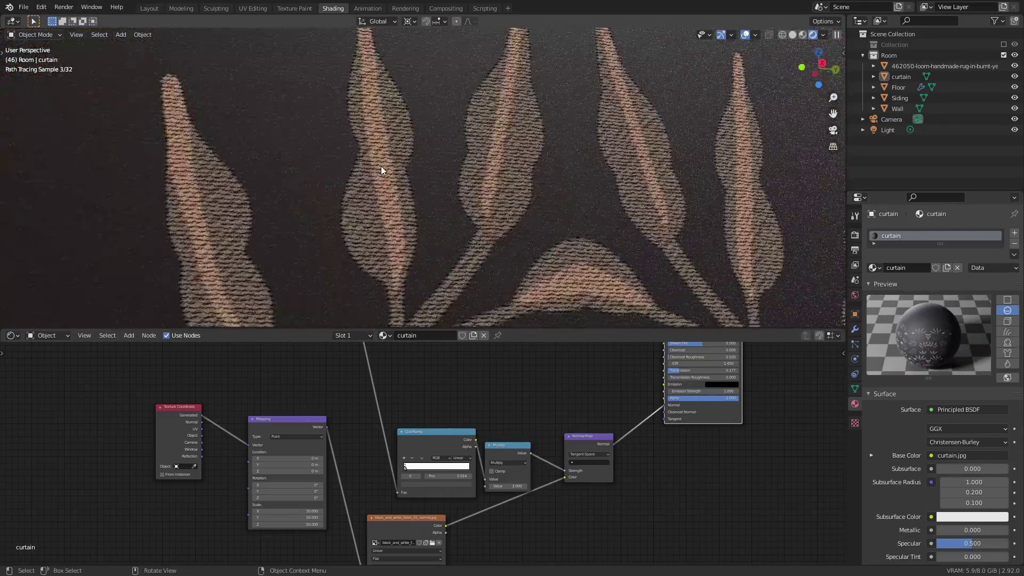
scroll(380, 165, "down", 5)
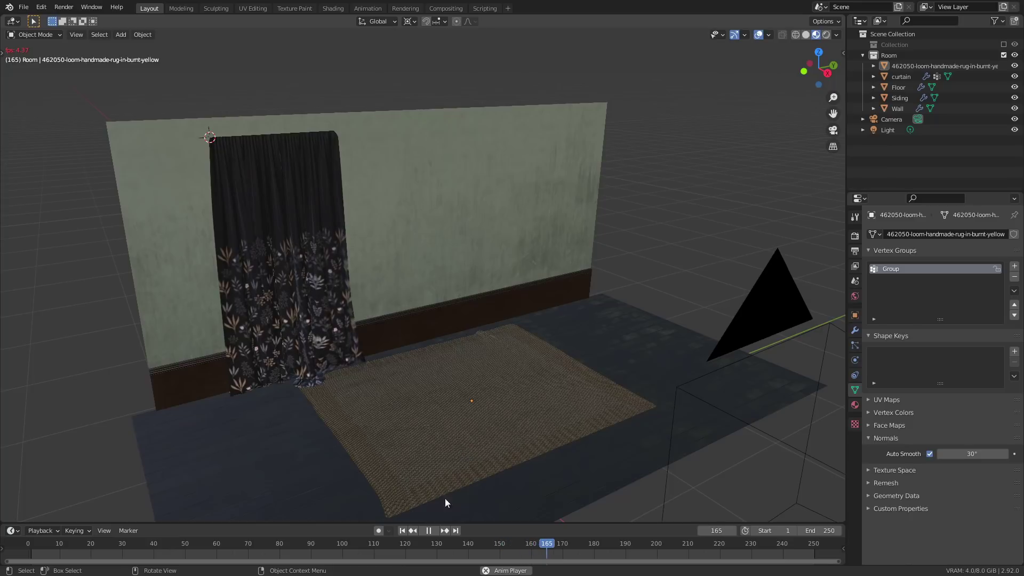
Stop the simulation at frame 169 and view the draped curtain through the camera with rendered shading.
key("space")
key("KP_0")
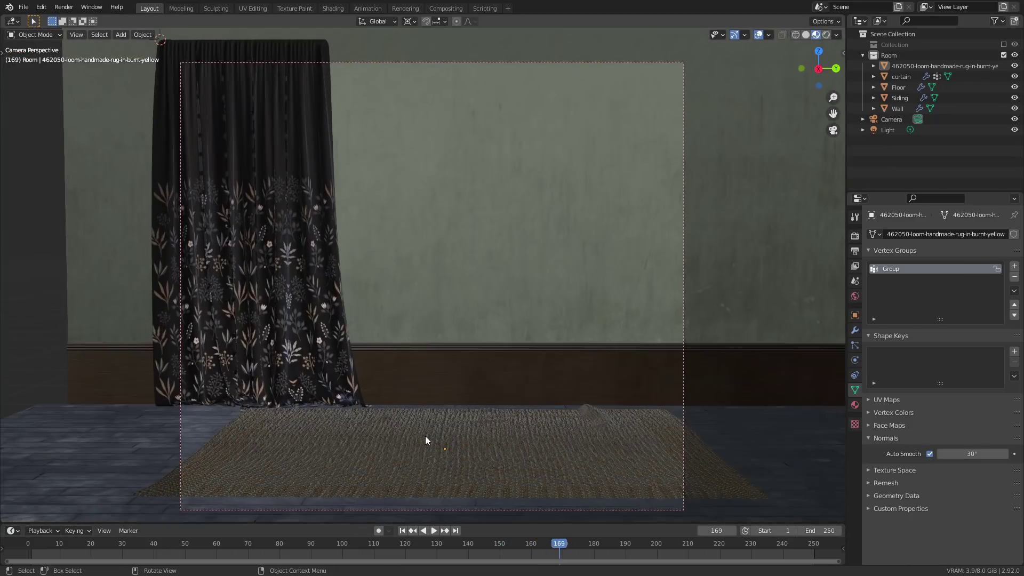
key("z")
left_click(430, 387)
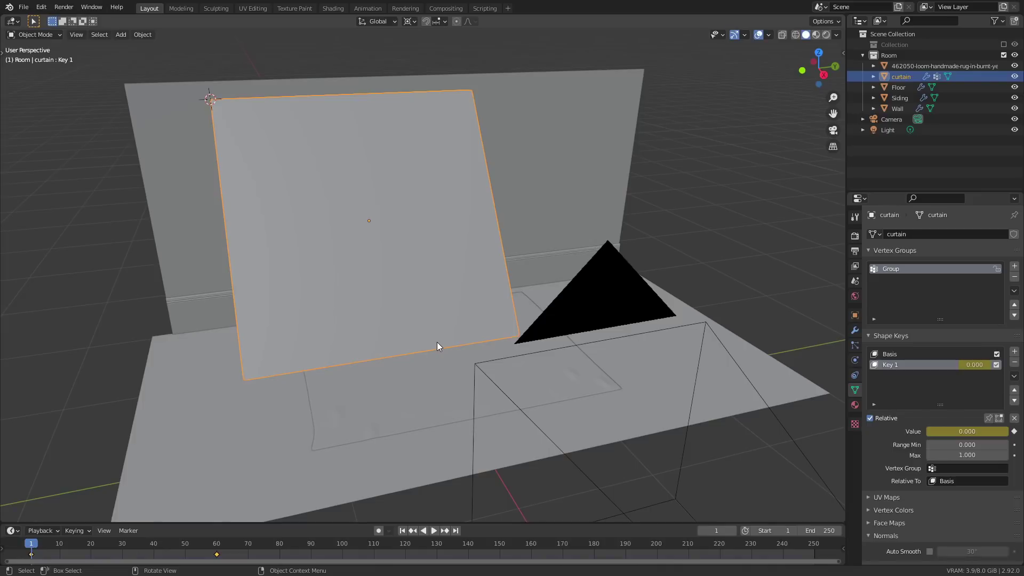
Check the curtain's Key 1 shape key value and play the curtain simulation from frame 1.
mouse_move(946, 432)
left_mouse_down()
mouse_move(1007, 431)
mouse_move(926, 431)
left_mouse_up()
left_click(433, 531)
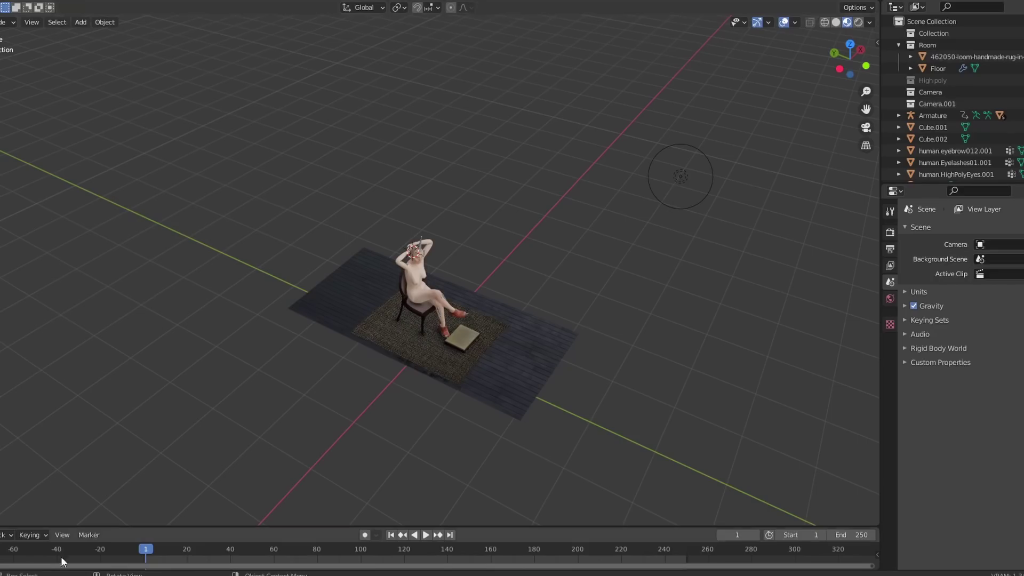
Switch to File Explorer, open the 360 Track folder in CinePack's Cinematic folder and view its Preview.gif.
left_click(23, 542)
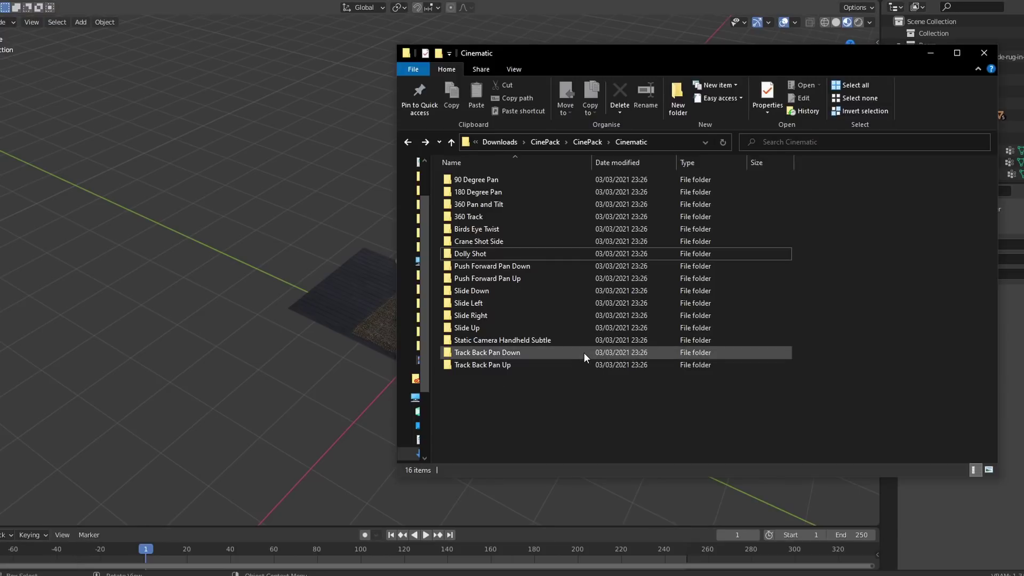
double_click(492, 216)
double_click(489, 209)
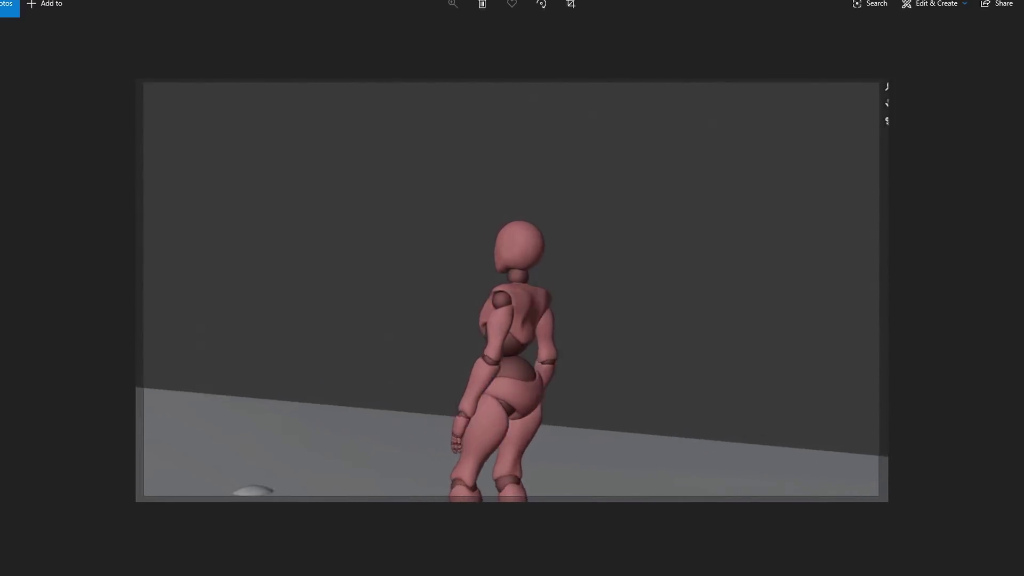
left_click(1023, 0)
Append the Camera collection from 360 Pan.blend into the scene with the seated figure.
left_click(487, 180)
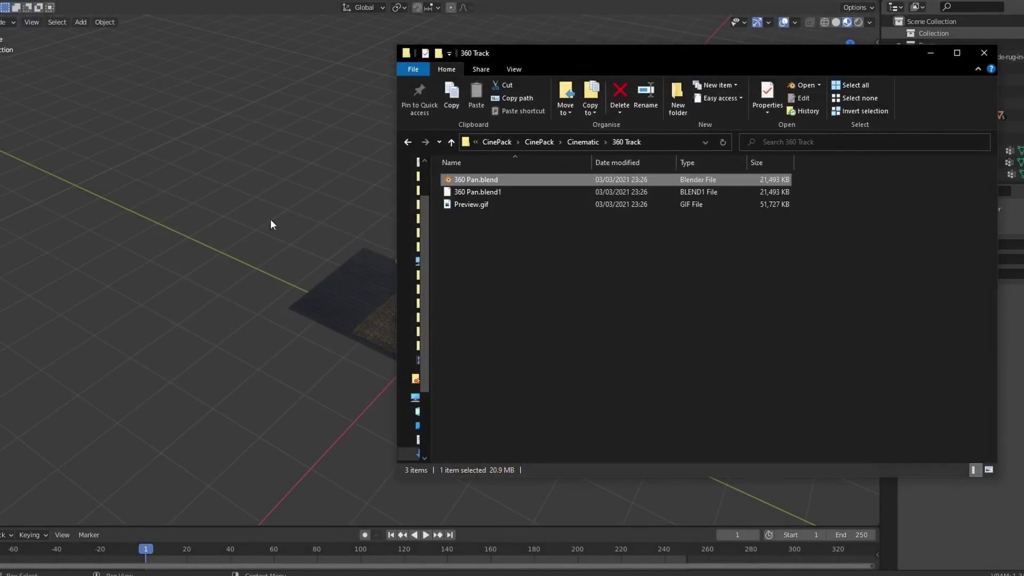
left_click_drag(271, 220, 216, 221)
left_click(215, 220)
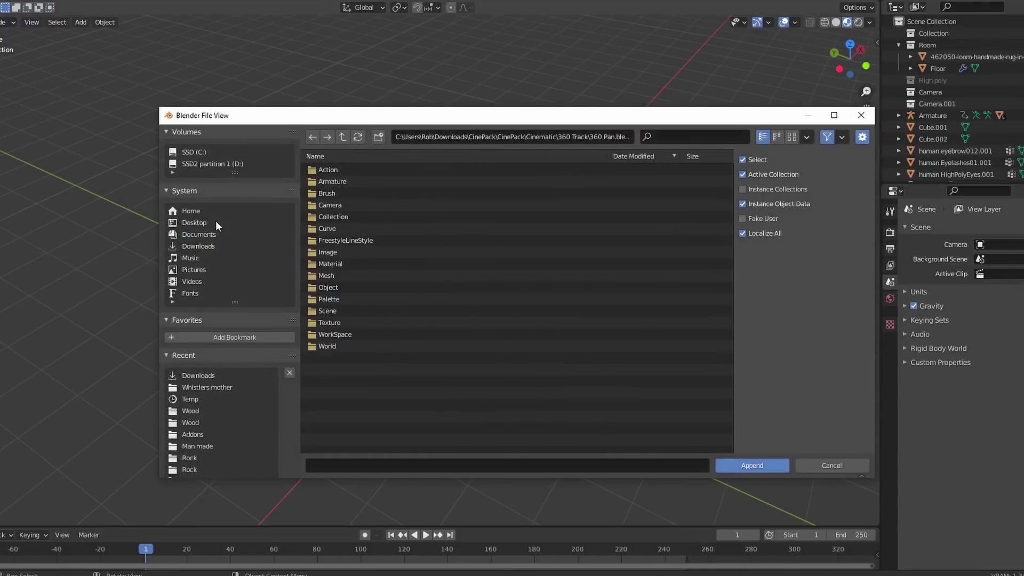
double_click(351, 218)
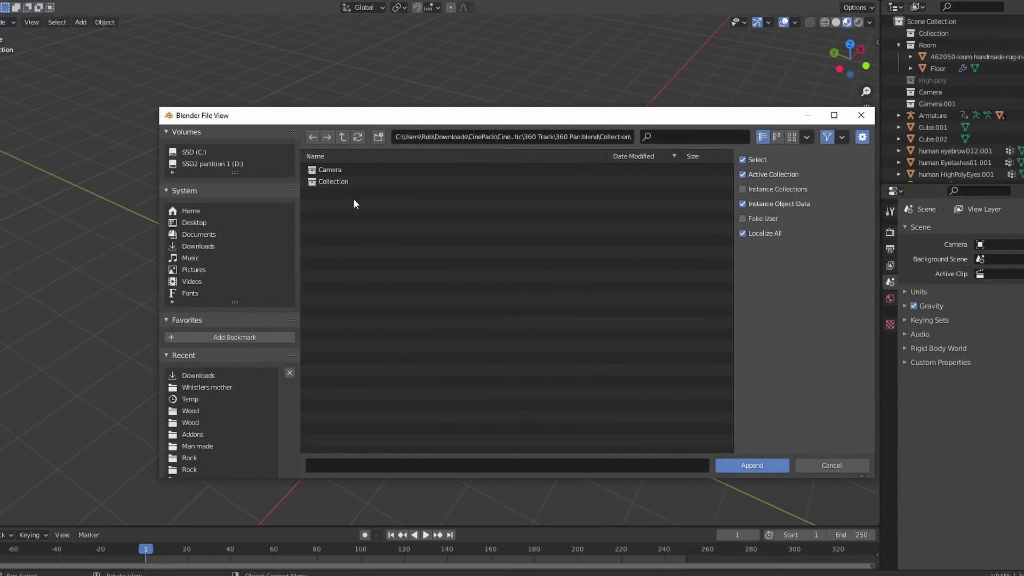
double_click(342, 172)
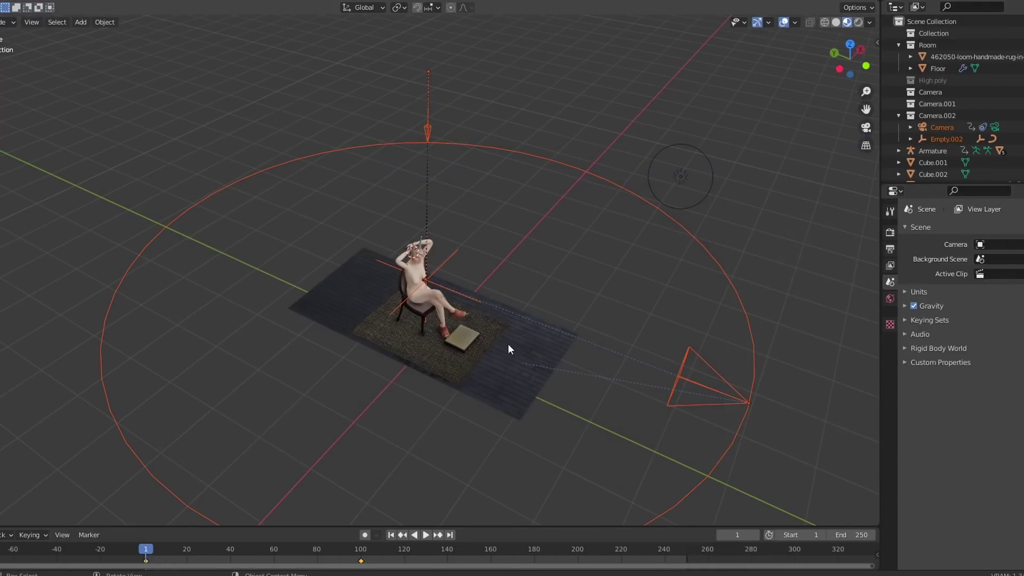
Try moving the camera rig's Empty.002 controller and the Empty the camera aims at.
left_click(425, 120)
key("g")
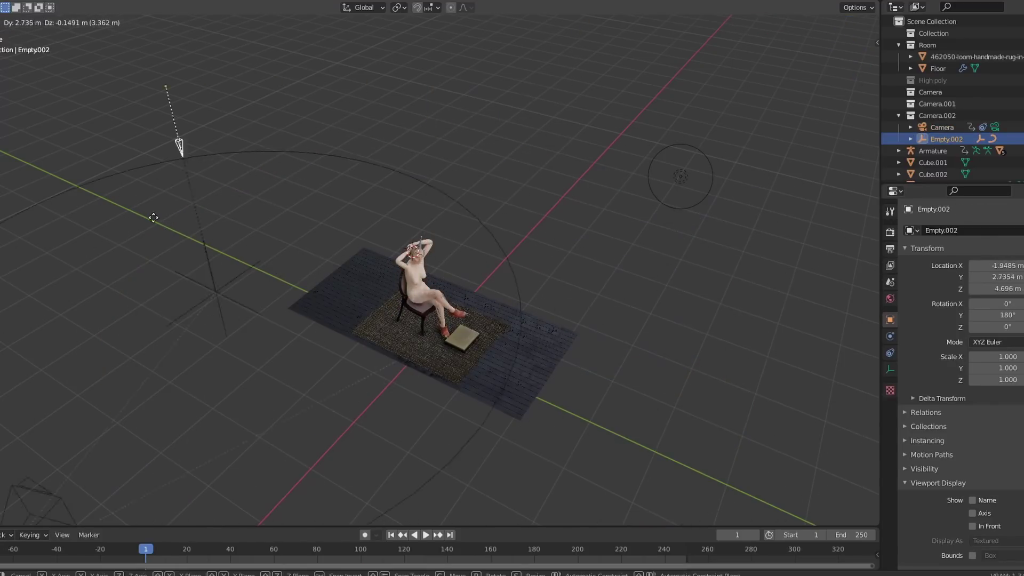
key("Escape")
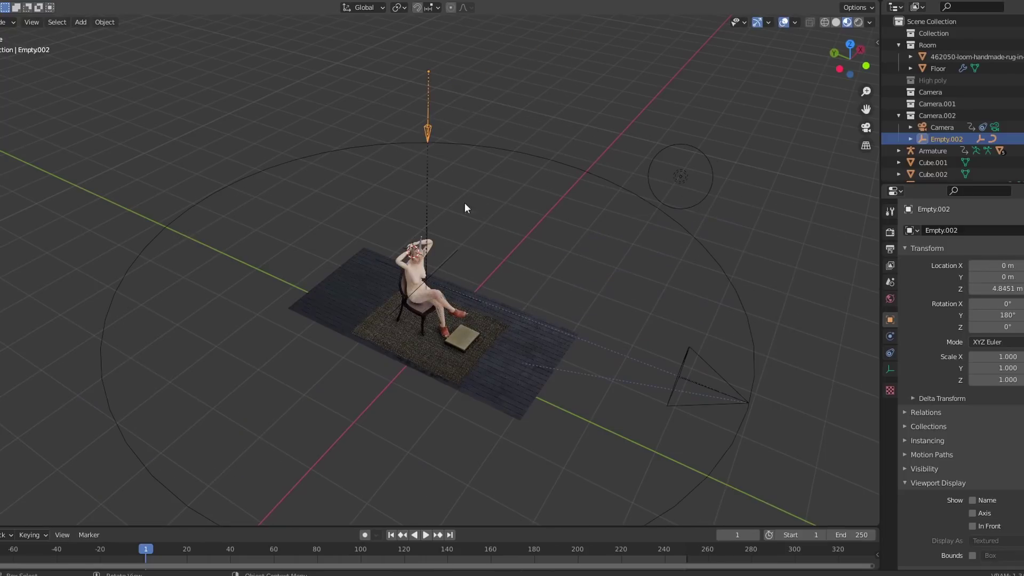
left_click(449, 260)
key("g")
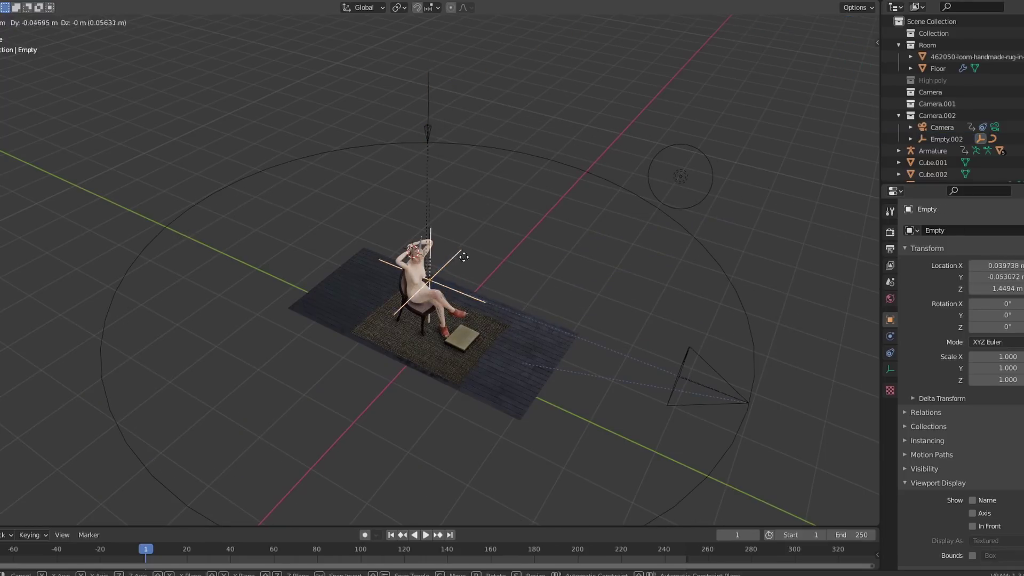
key("Escape")
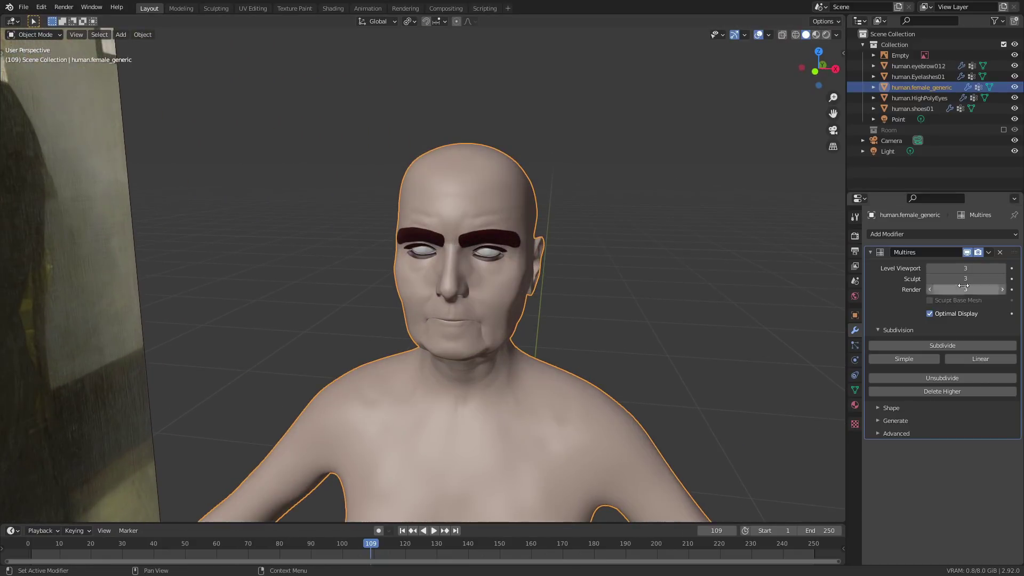
Compare the woman's body at Multires levels 0 and 1, and leave the viewport, sculpt and render levels at 0.
type("0")
key("Return")
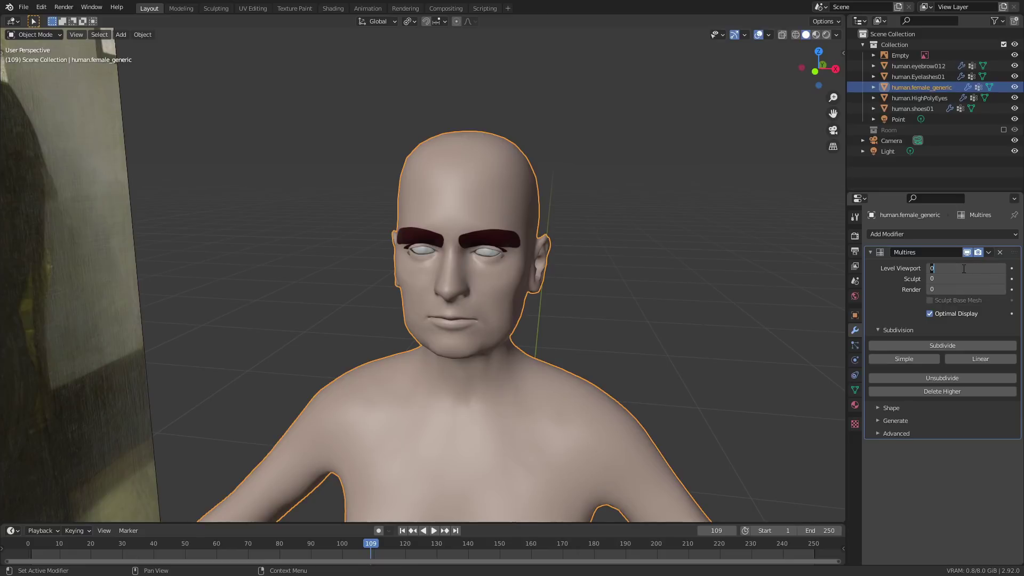
type("1")
key("Return")
scroll(559, 296, "up", 2)
mouse_move(558, 296)
middle_mouse_down()
mouse_move(490, 290)
mouse_move(523, 292)
middle_mouse_up()
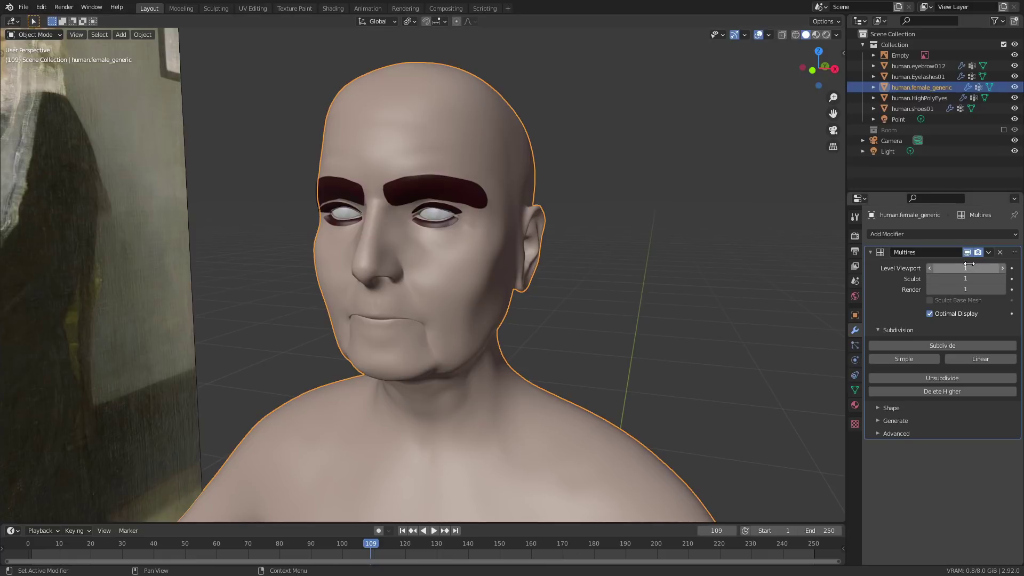
type("0")
key("Return")
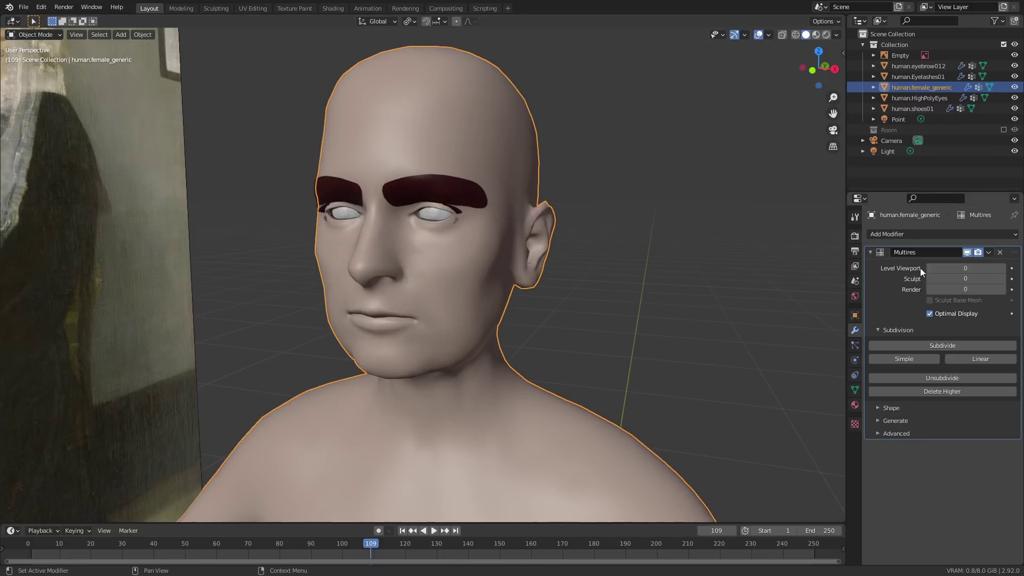
Add an Image Texture node to the human.body.001 material with a new 4096 × 4096 px, 32-bit float image named "High res bake".
left_click(855, 236)
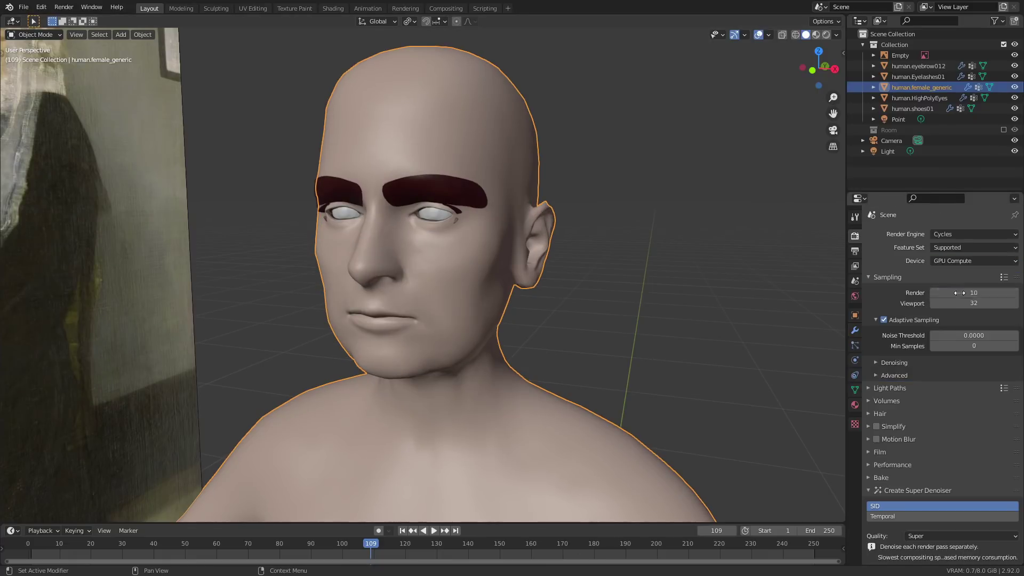
left_click(331, 8)
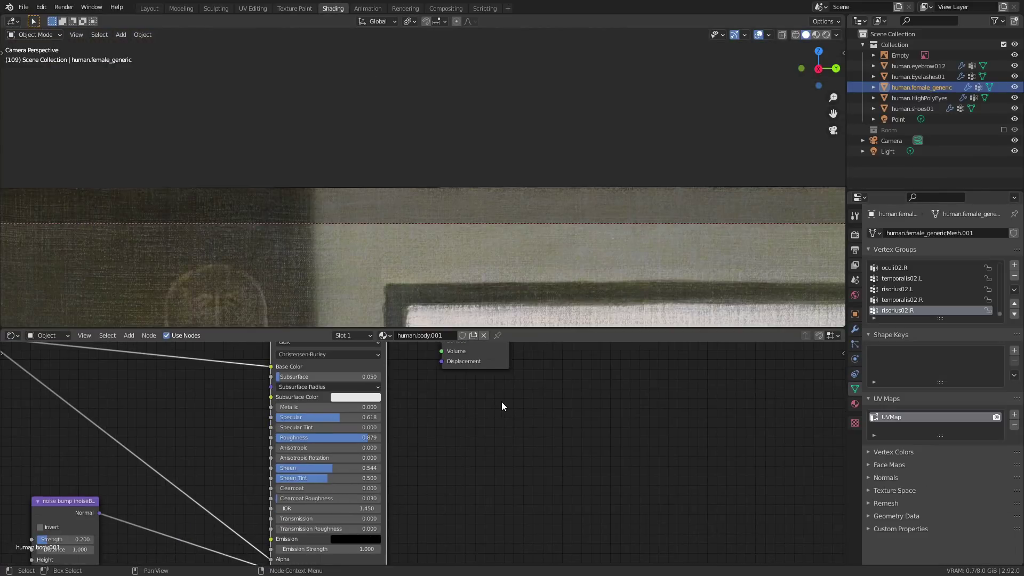
key("shift+a")
type("im")
key("Return")
left_click(502, 422)
left_click(536, 459)
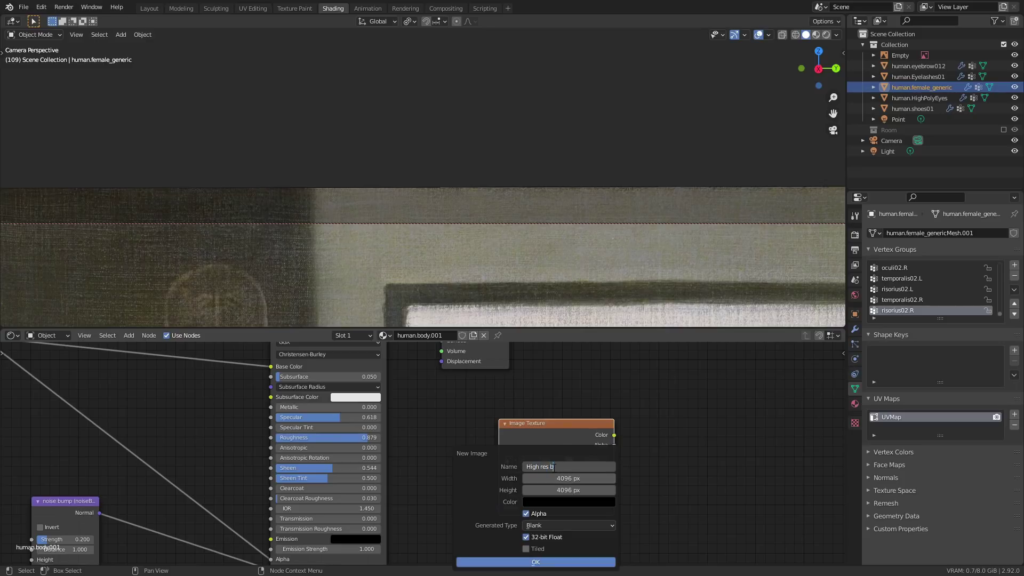
left_click(551, 560)
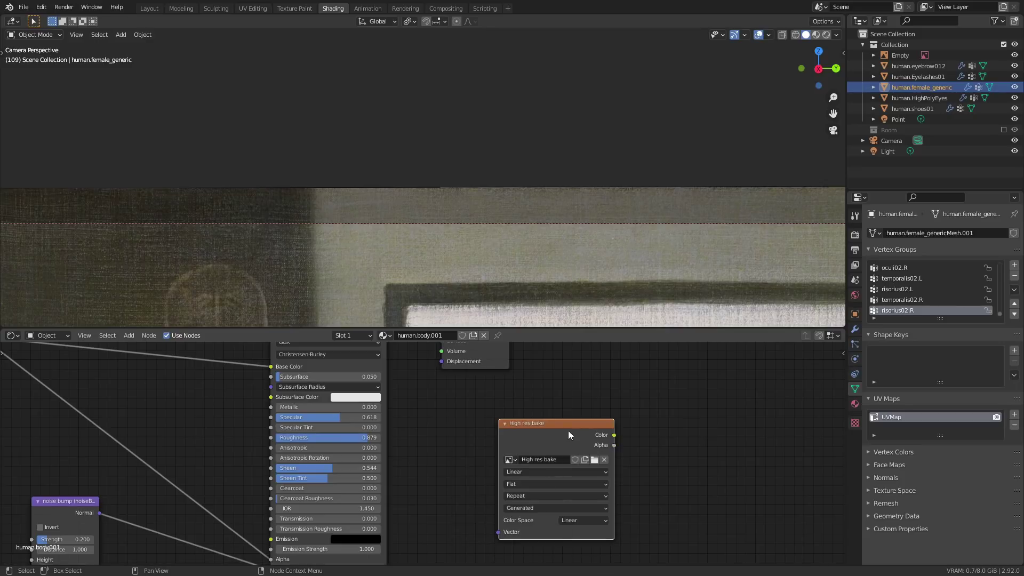
Bake the woman's body normals from Multires onto the "High res bake" image with a 16 px margin.
left_click(854, 235)
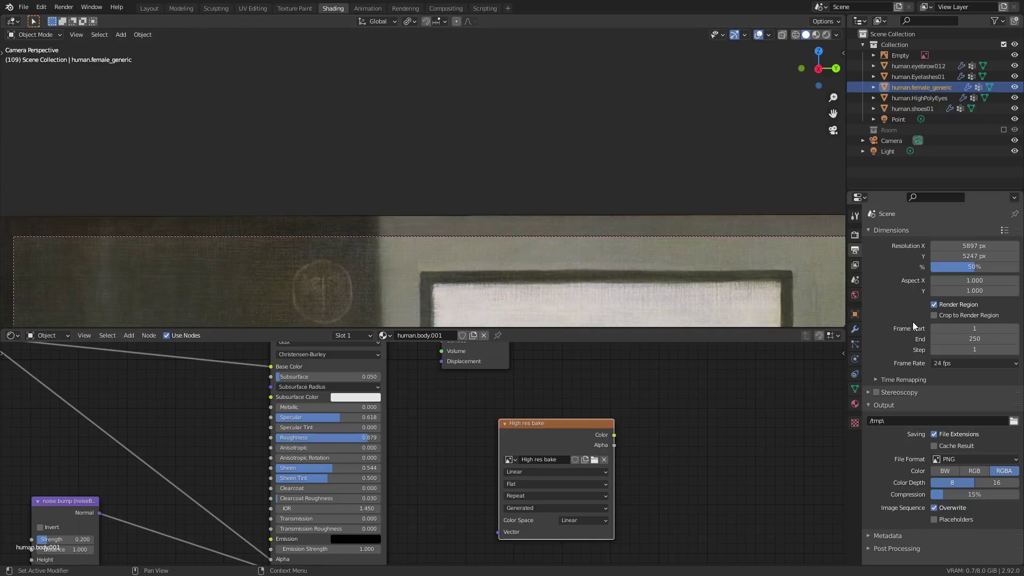
scroll(903, 326, "down", 20)
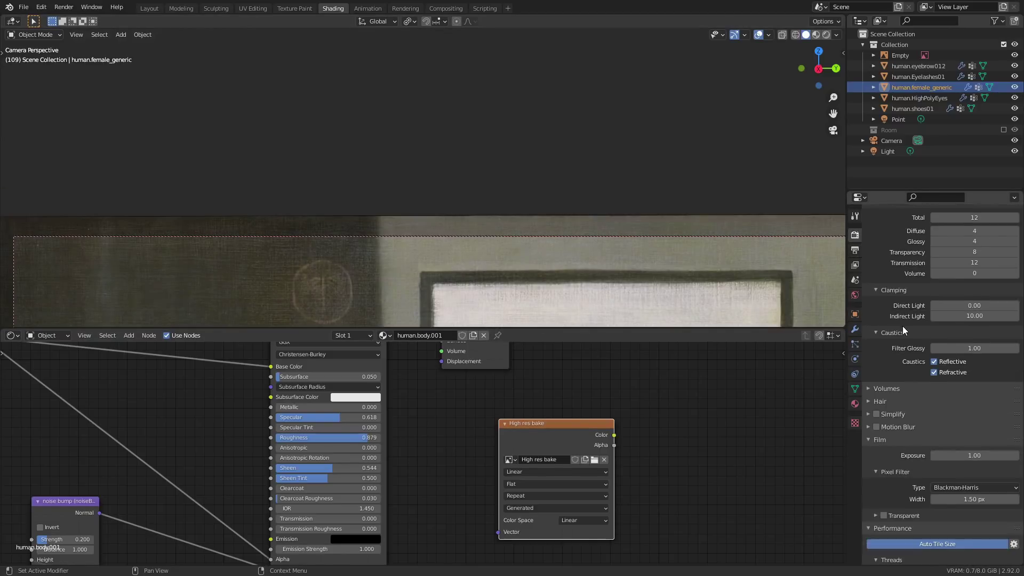
scroll(902, 325, "down", 13)
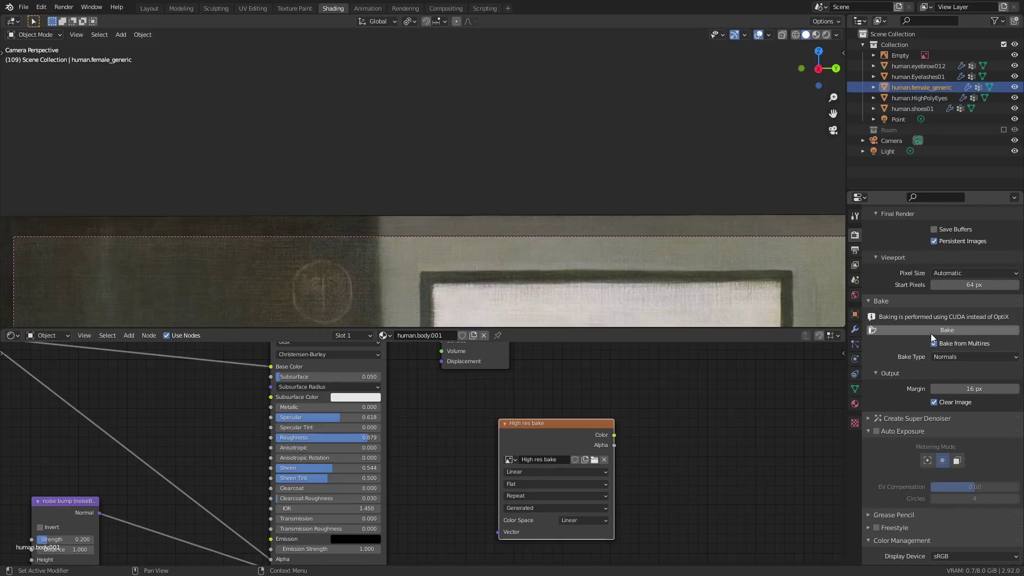
left_click(931, 333)
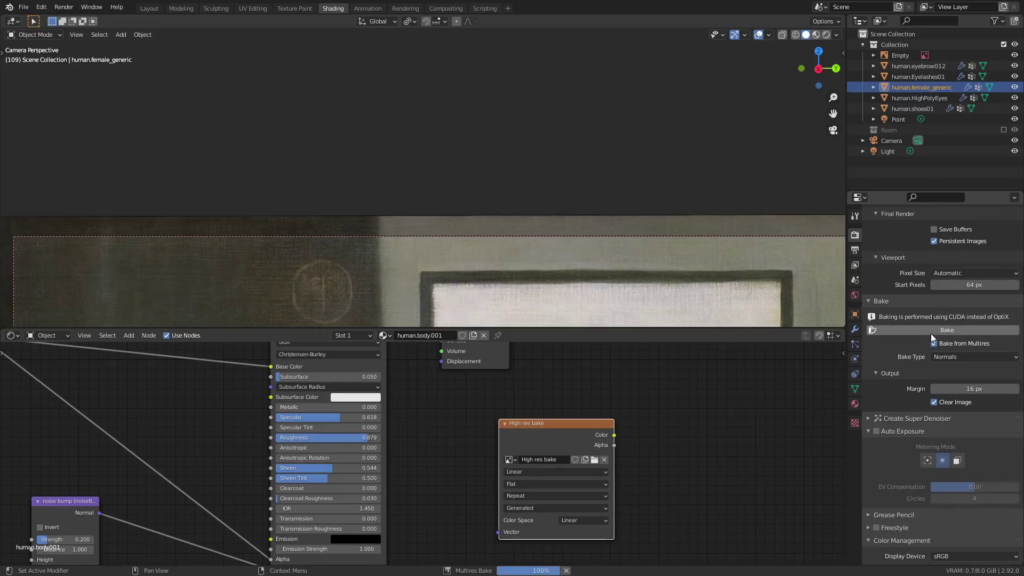
Add a Normal Map node and connect the High res bake color through it to the body shader's Normal input.
middle_click_drag(431, 448, 463, 341)
scroll(441, 258, "down", 5)
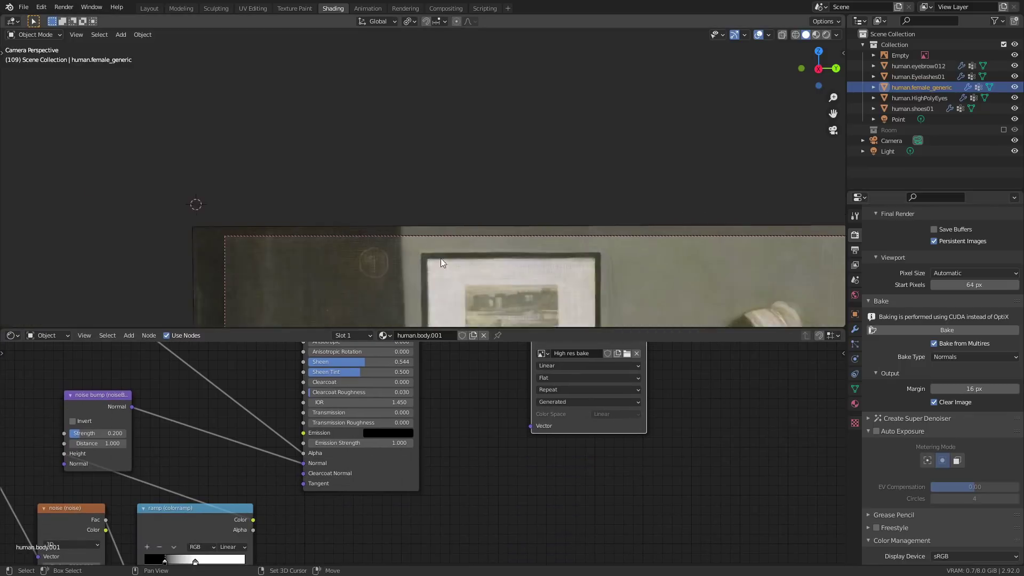
middle_click_drag(440, 258, 500, 138)
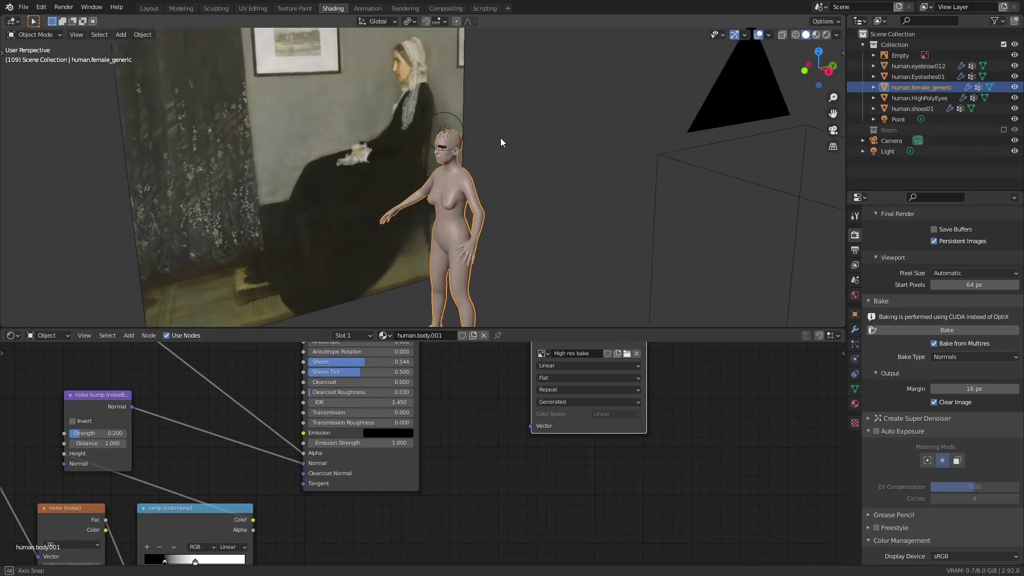
scroll(500, 137, "up", 9)
middle_click_drag(539, 175, 377, 179, "shift")
mouse_move(377, 179)
middle_mouse_down()
mouse_move(258, 181)
mouse_move(375, 178)
middle_mouse_up()
key("shift+a")
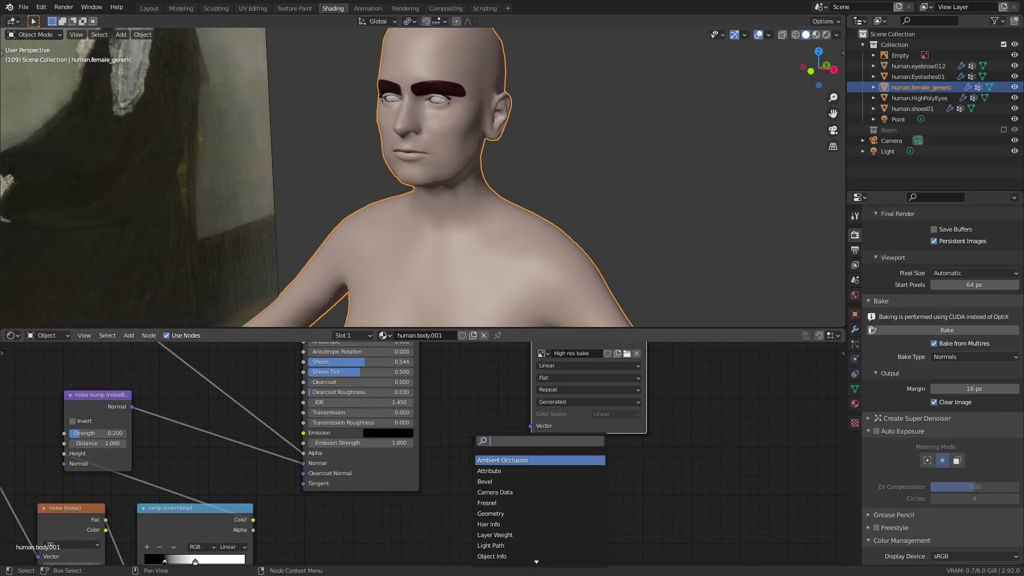
left_click(471, 441)
scroll(485, 447, "down", 2)
middle_click_drag(485, 449, 499, 464)
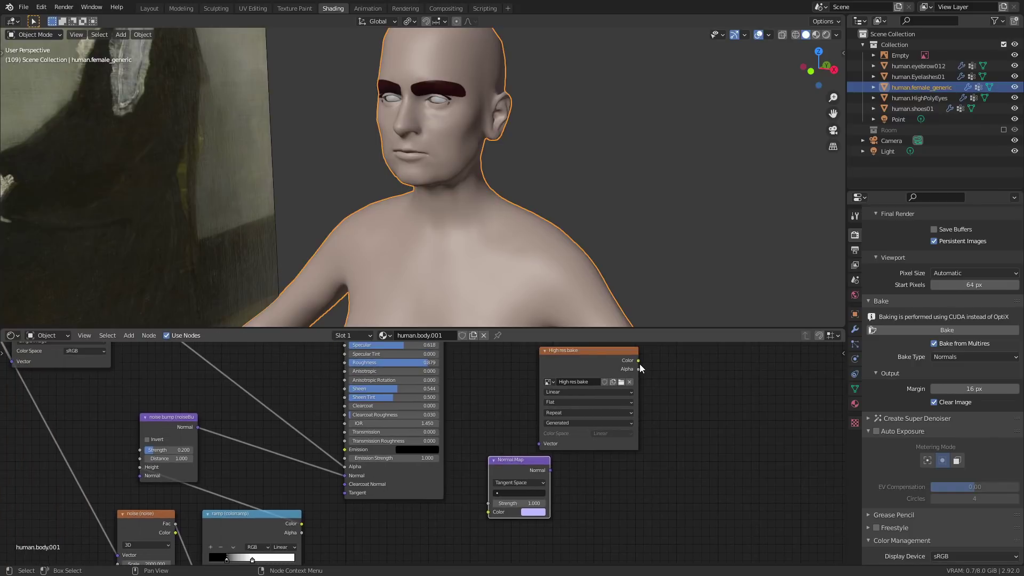
left_click_drag(381, 472, 346, 475)
middle_click_drag(416, 459, 440, 488)
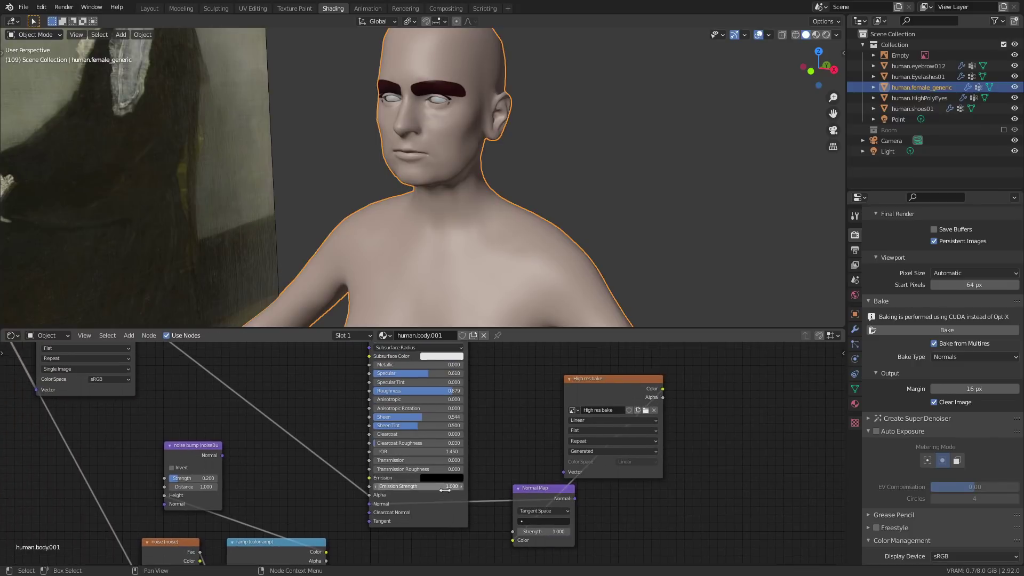
Preview the body in rendered shading and set its Multires viewport, sculpt and render levels to 1.
key("z")
left_click(482, 156)
scroll(497, 193, "up", 3)
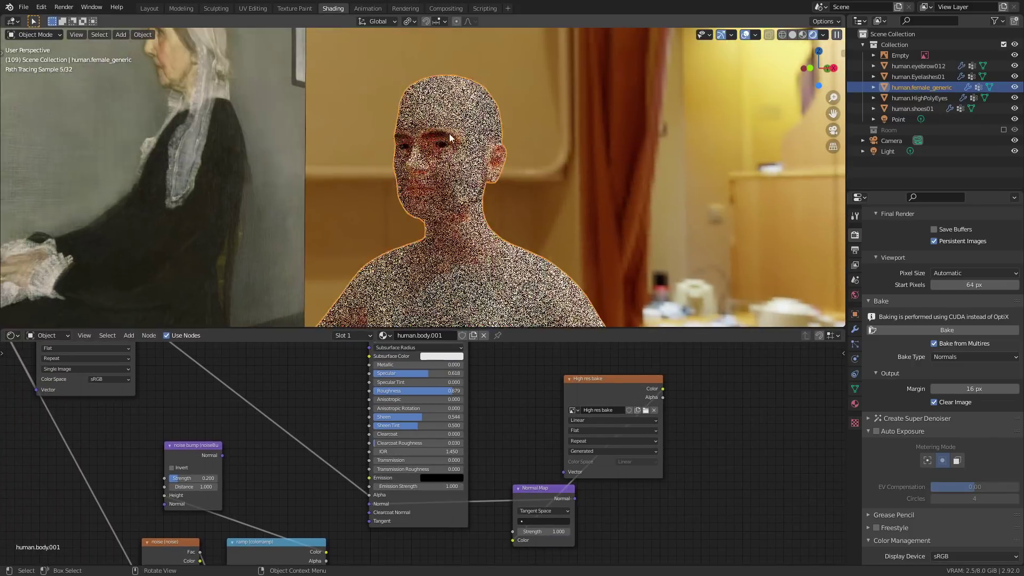
left_click(855, 329)
left_click(1003, 268)
left_click(1004, 278)
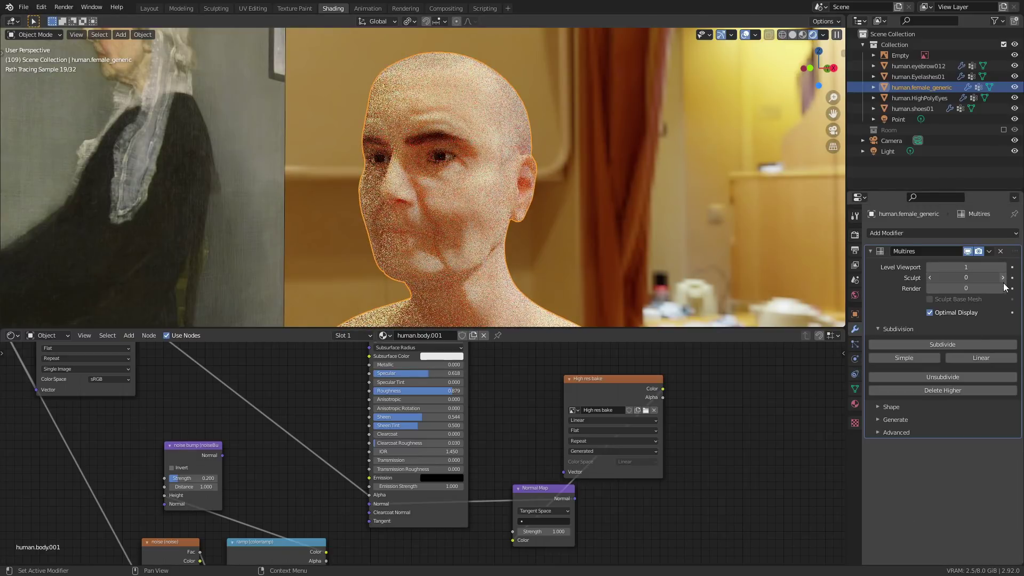
left_click(1004, 288)
key("KP_0")
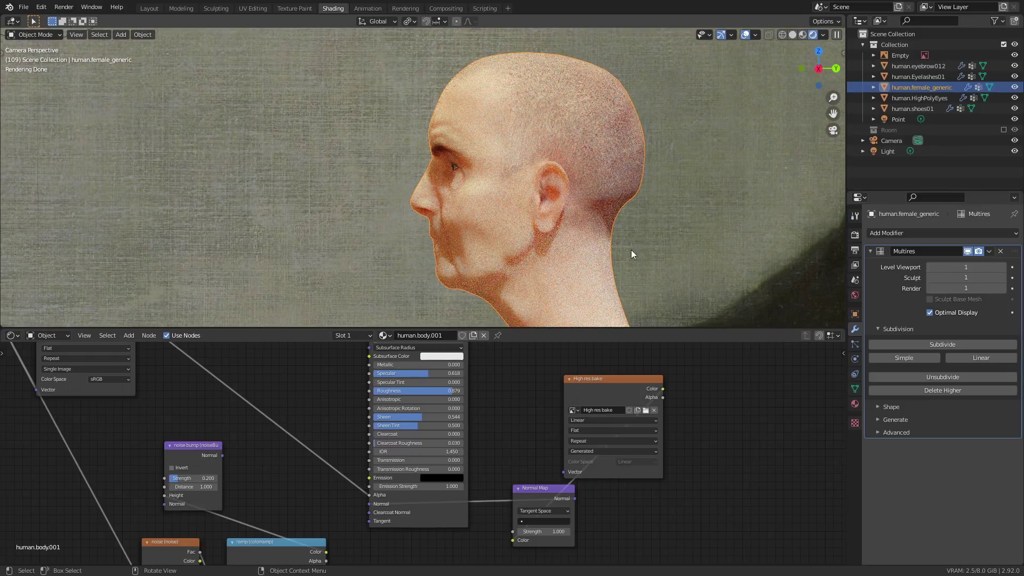
scroll(236, 449, "down", 1)
Preview the noise bump, chain the Normal Map output into its Normal input, and link the bump to the shader's Normal.
middle_click_drag(235, 449, 312, 383)
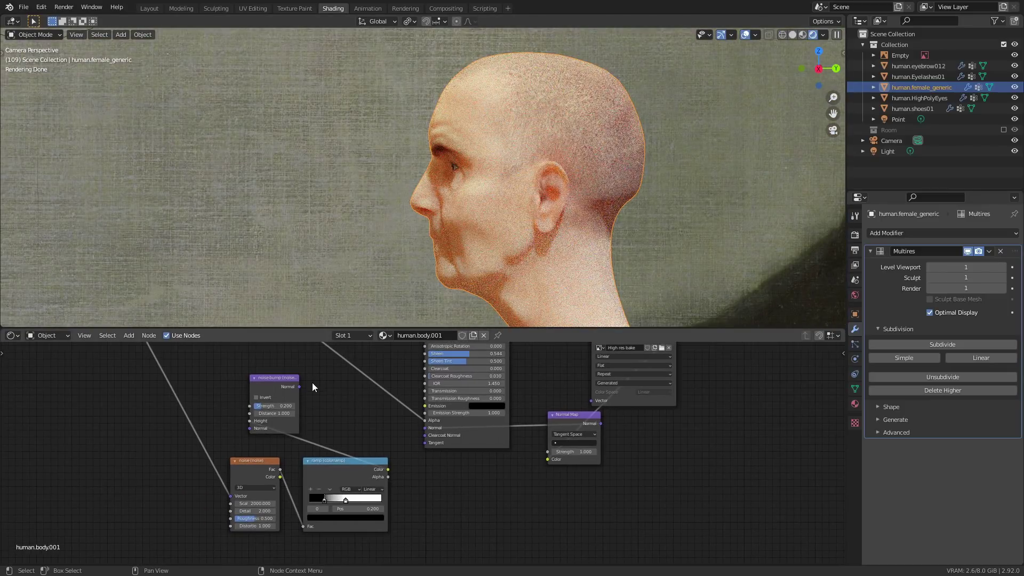
left_click(281, 383, "ctrl+shift")
scroll(498, 253, "up", 3)
scroll(544, 262, "down", 1)
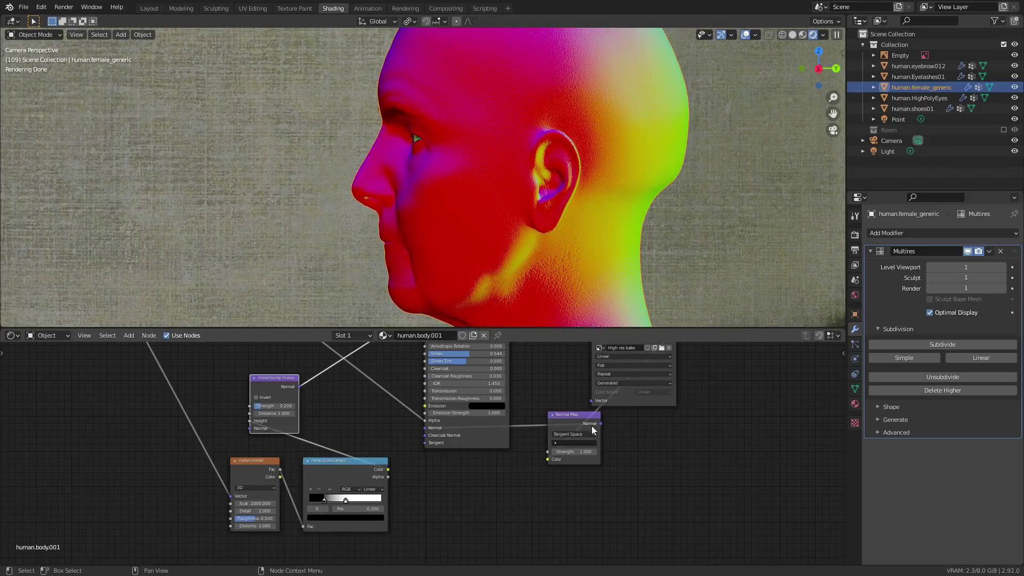
left_click_drag(605, 456, 251, 430)
left_click_drag(299, 387, 425, 427)
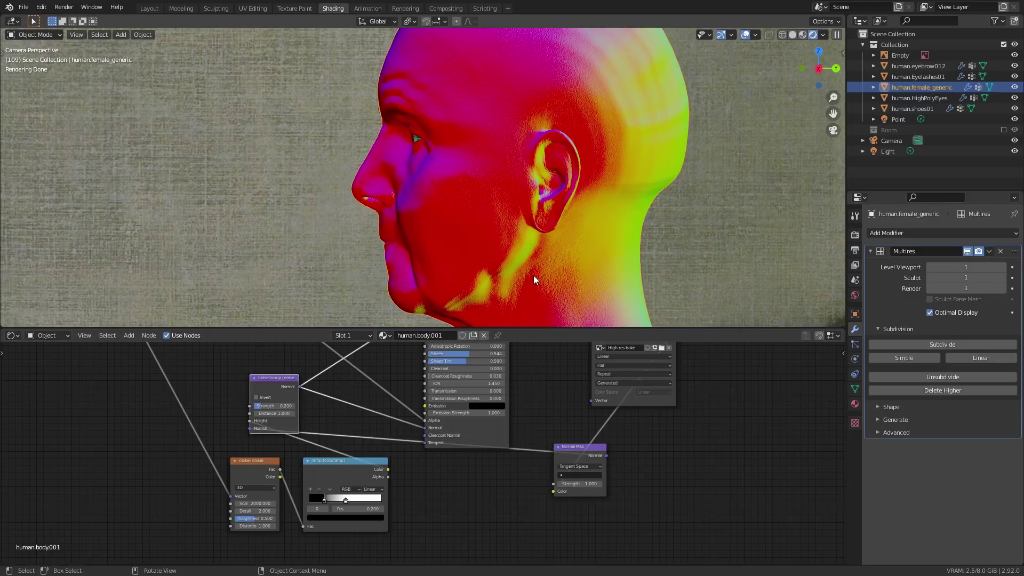
left_click(484, 433, "ctrl+shift")
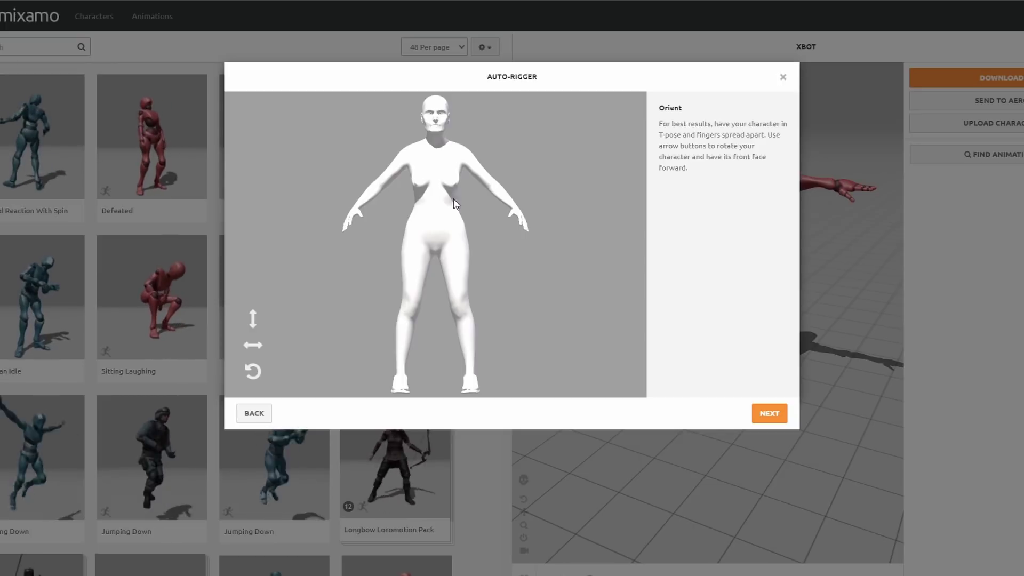
In Mixamo's Auto-Rigger, place the chin, wrist, elbow, knee and groin markers with symmetry, and start rigging with Standard Skeleton (65).
left_click(769, 413)
mouse_move(291, 245)
left_mouse_down()
mouse_move(430, 104)
mouse_move(435, 129)
left_mouse_up()
left_click_drag(291, 275, 357, 212)
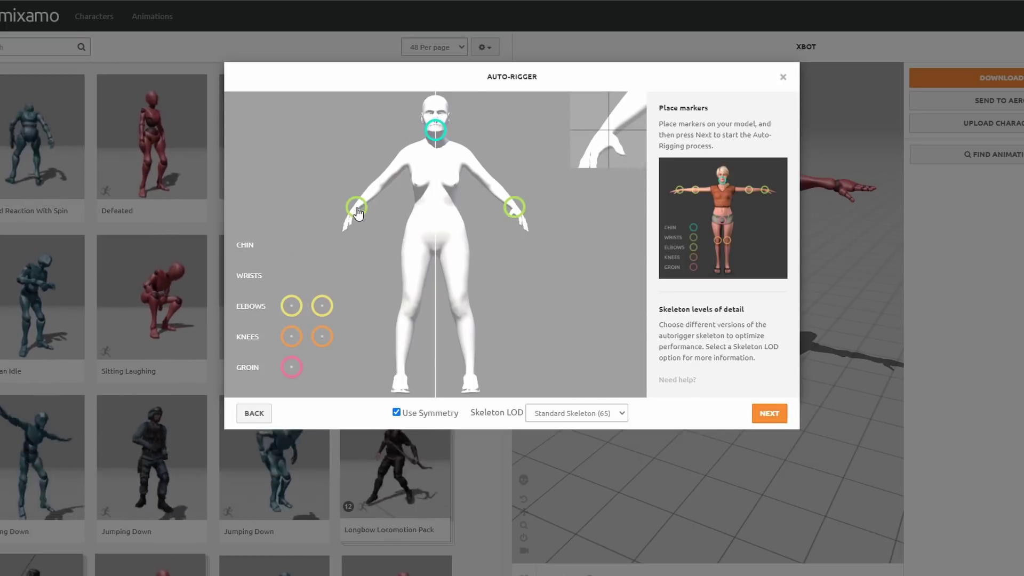
left_click_drag(291, 305, 379, 185)
left_click_drag(291, 337, 412, 310)
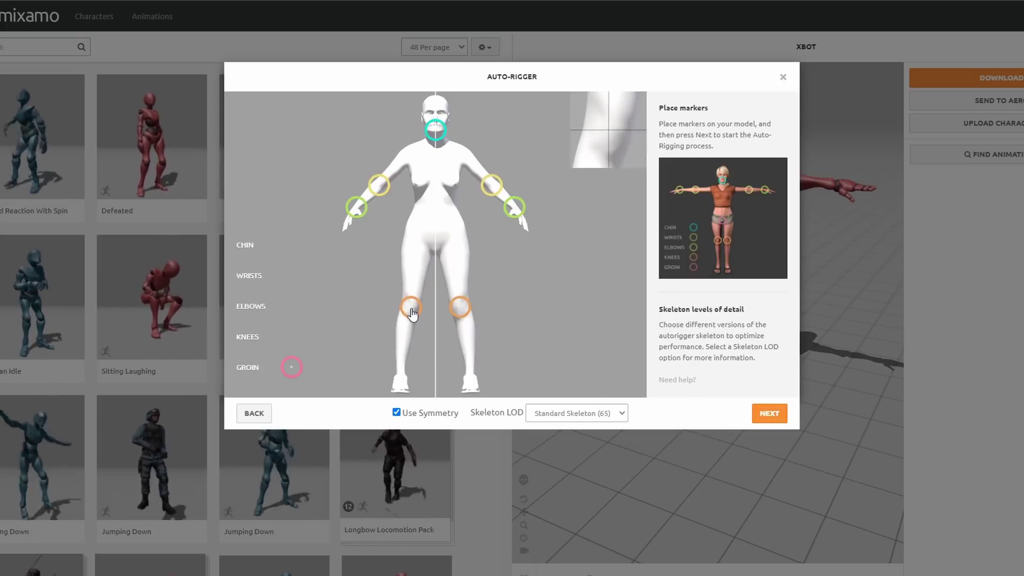
left_click_drag(291, 367, 435, 243)
left_click(608, 413)
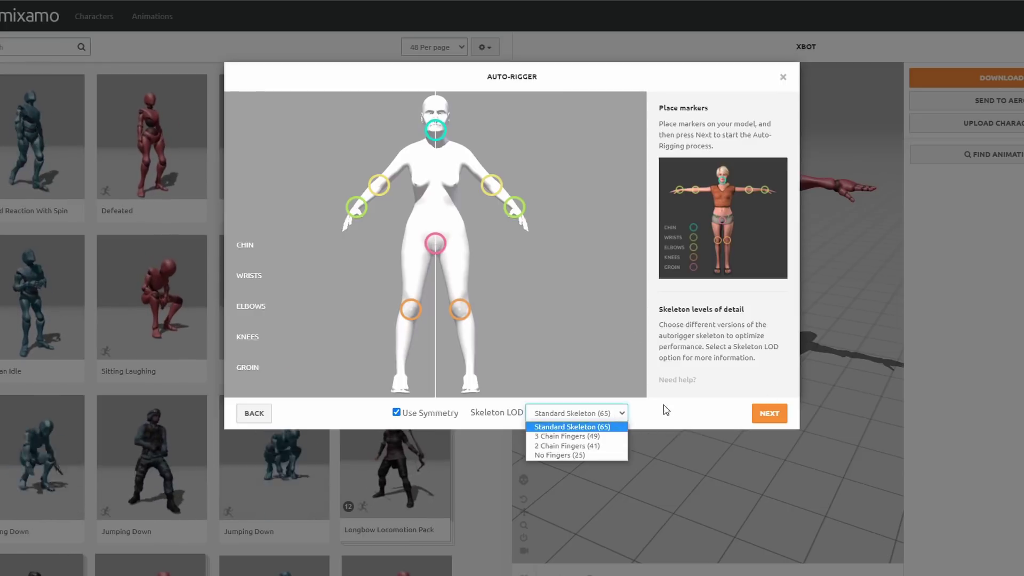
left_click(666, 410)
left_click(769, 414)
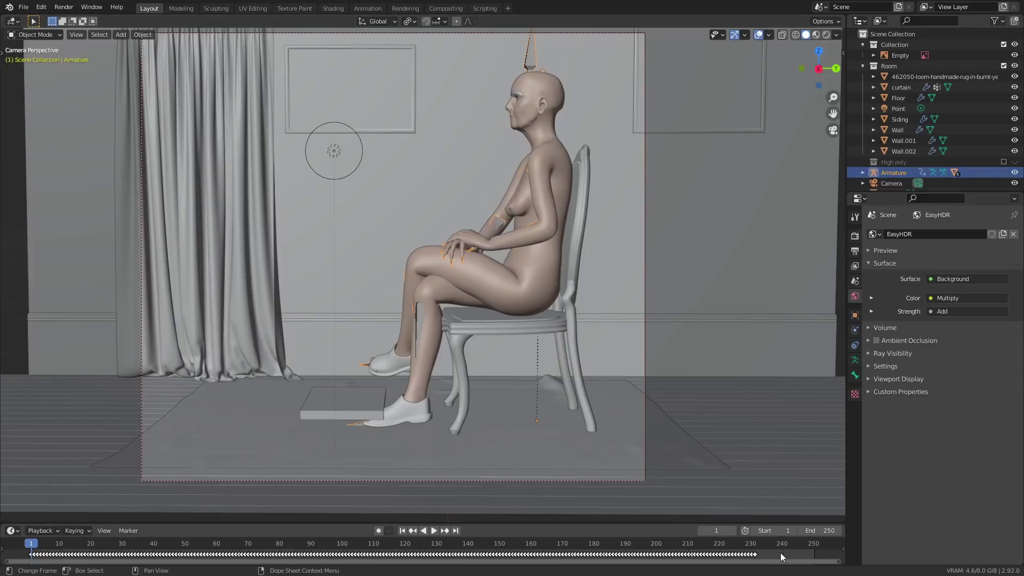
Delete all the armature's keyframes except the first one, and move that seated-pose keyframe to frame 59.
key("b")
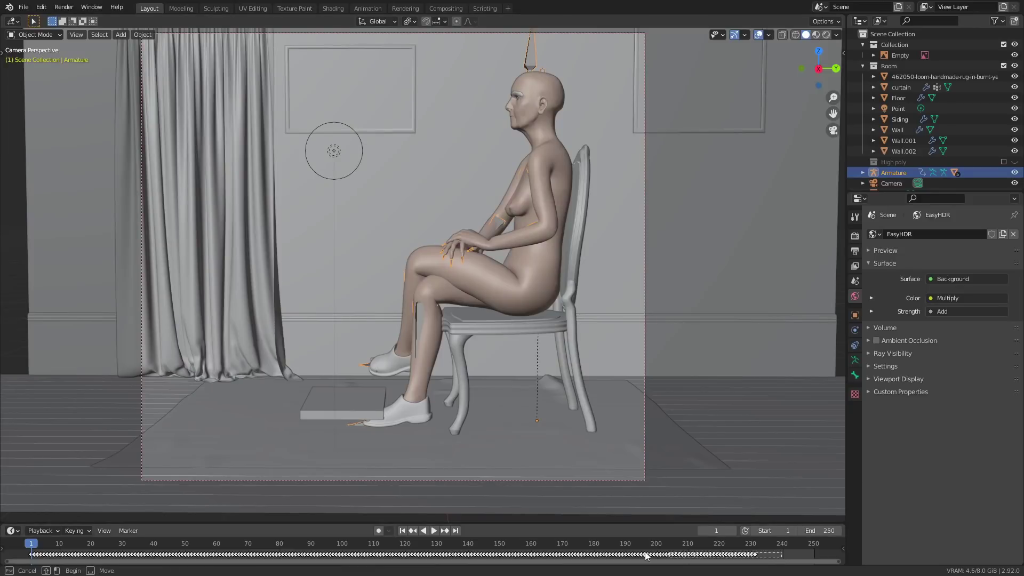
left_click_drag(645, 553, 37, 552)
key("Delete")
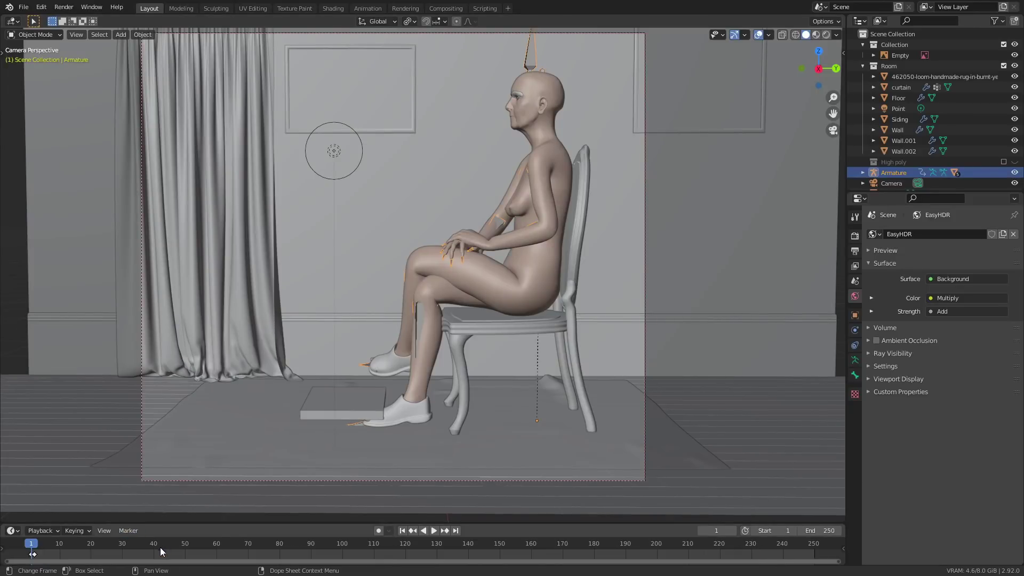
key("ctrl+z")
left_click_drag(33, 555, 213, 555)
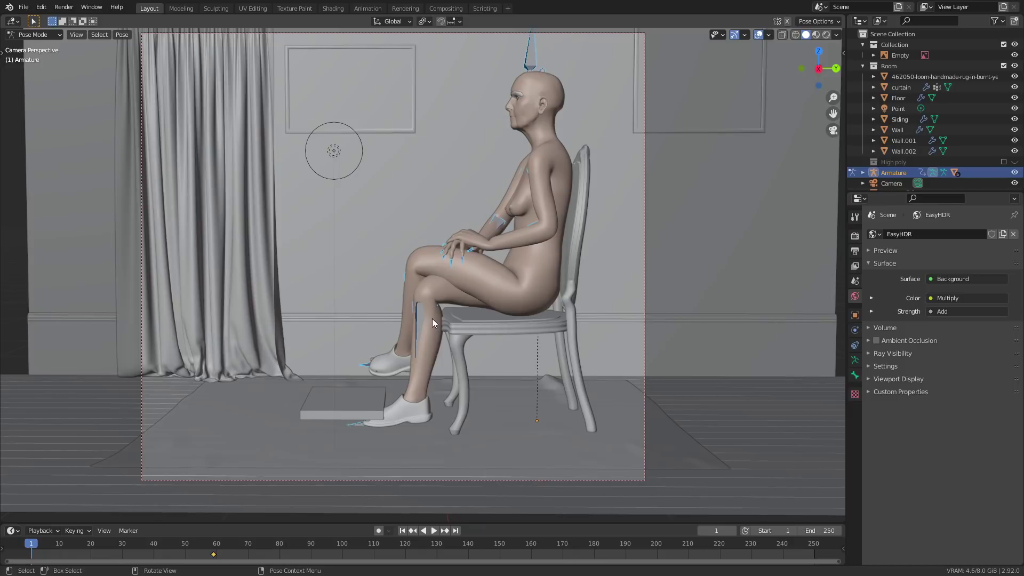
Clear the rotation of all armature bones at frame 1, insert a Location, Rotation & Scale keyframe, and play the animation.
key("alt+g")
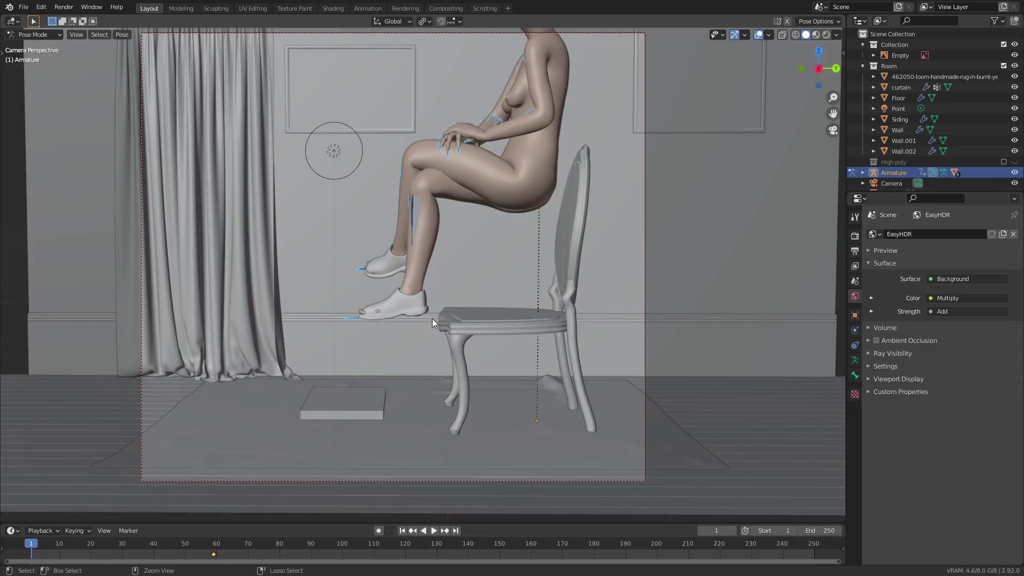
key("ctrl+z")
key("alt+r")
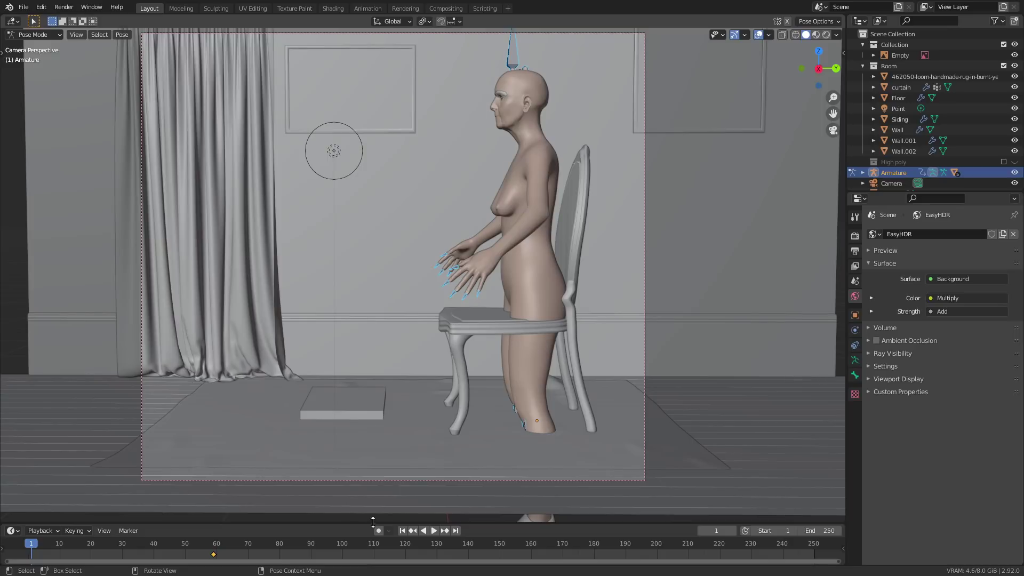
key("ctrl+z")
key("ctrl+shift+z")
key("i")
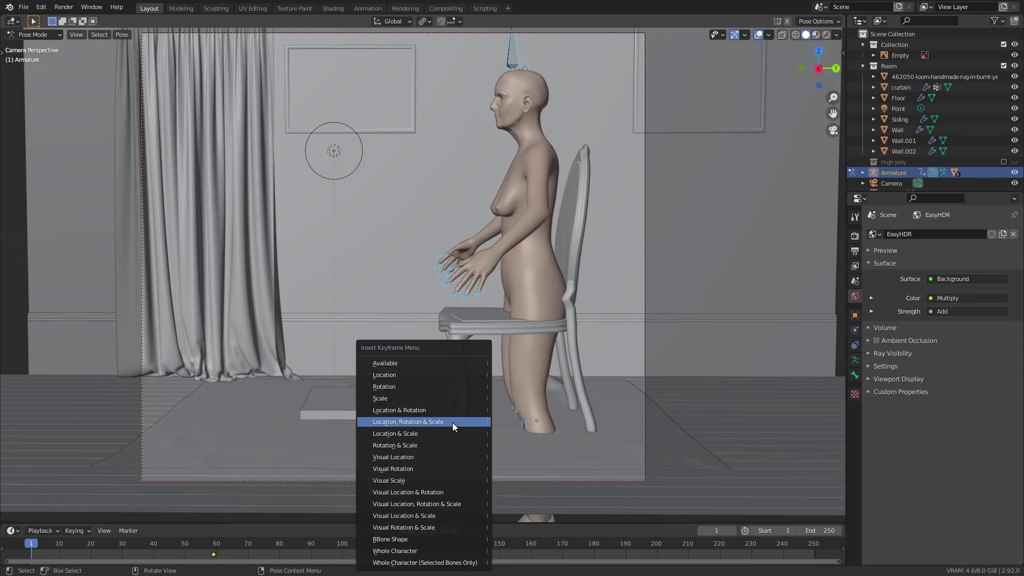
left_click(452, 422)
left_click(433, 529)
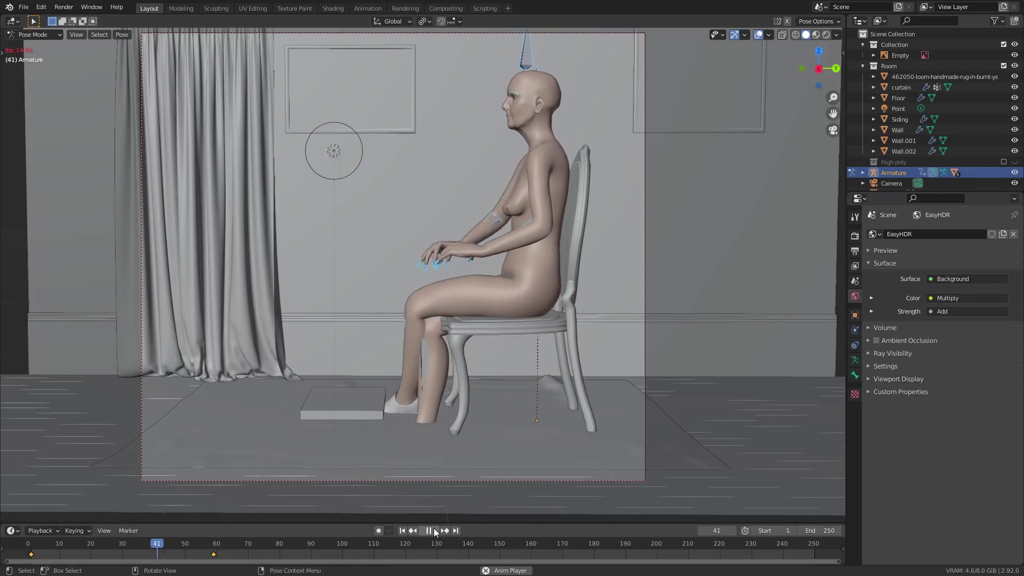
key("Escape")
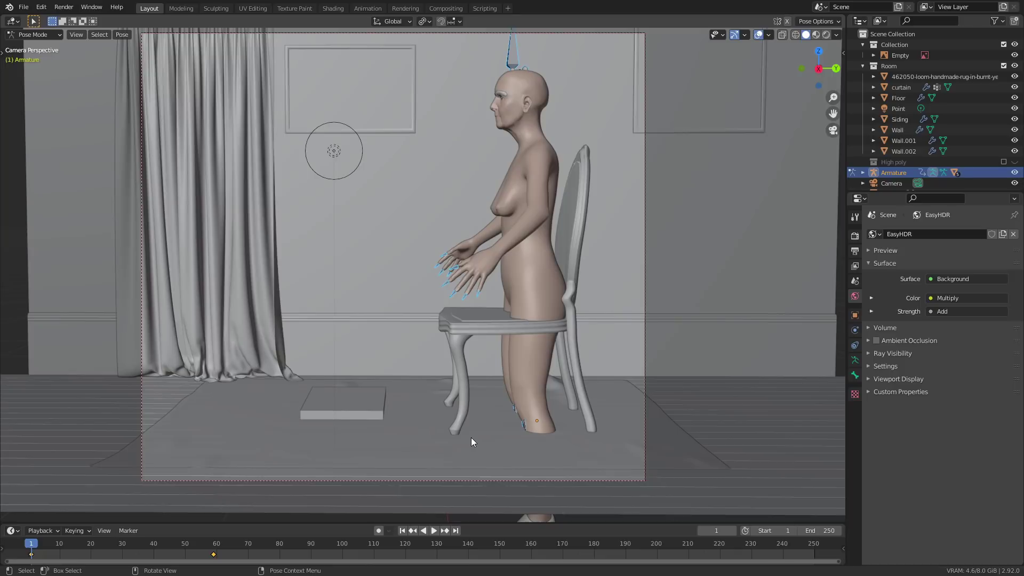
Move the standing pose about -0.51 m in Y and 0.48 m in Z at frame 1, keyframe it, and play the animation.
key("g")
left_click(395, 357)
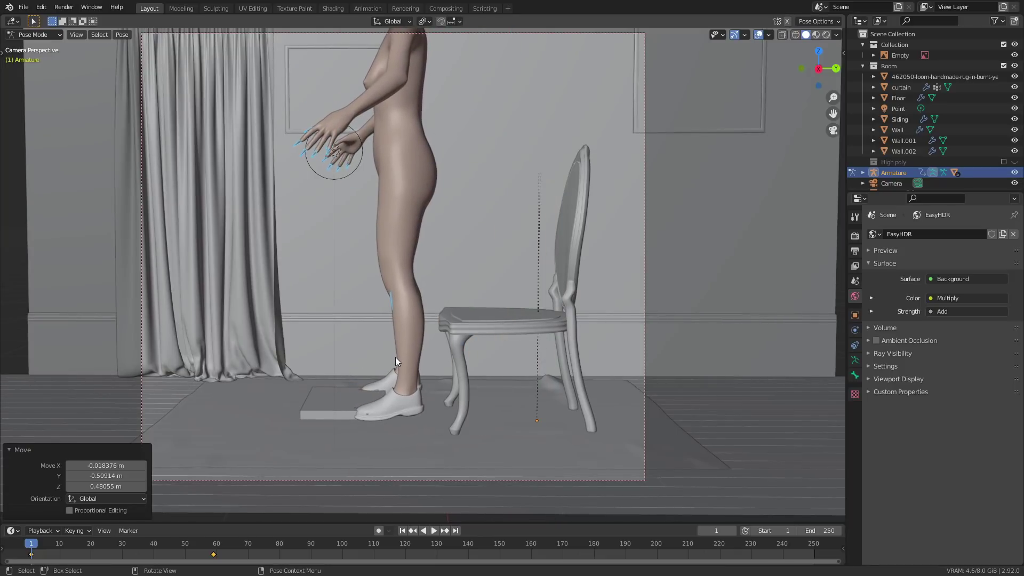
key("i")
left_click(395, 358)
left_click(435, 530)
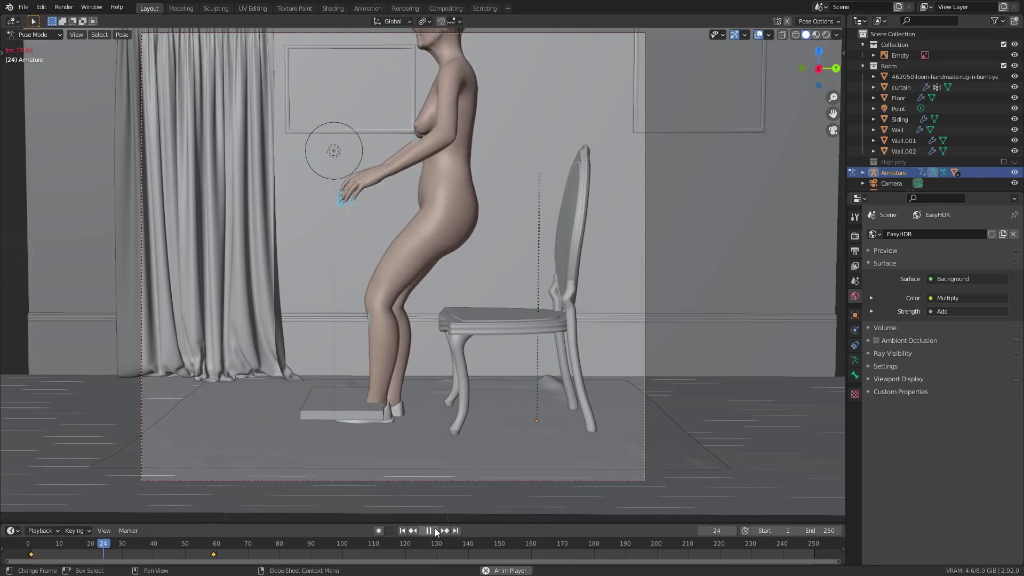
At frame 59, rotate the mixamorig:LeftLeg bone and a neighbouring leg bone to uncross the seated woman's legs.
left_click(214, 544)
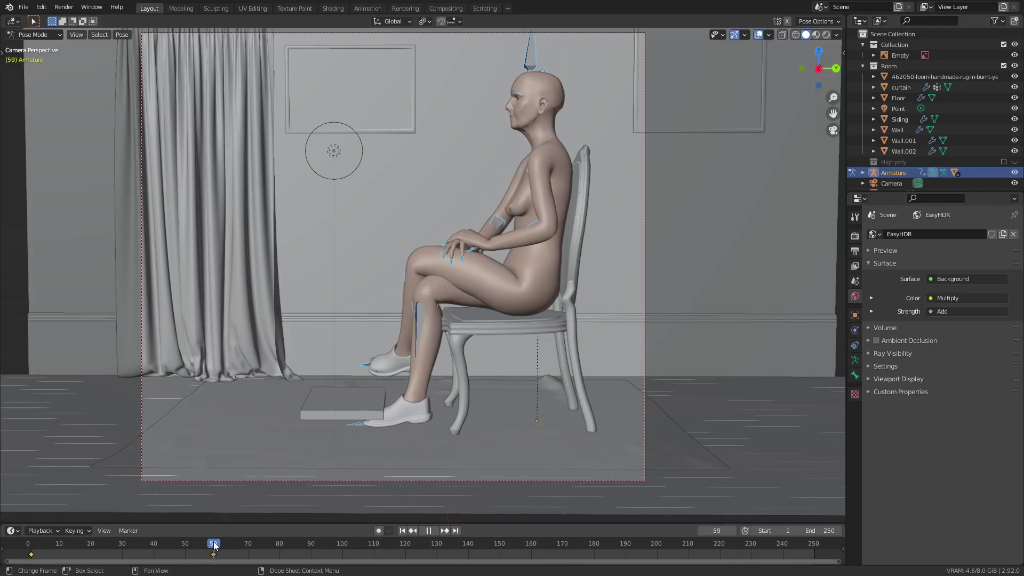
middle_click_drag(367, 307, 535, 350)
scroll(484, 321, "up", 3)
left_click(485, 321)
scroll(502, 332, "up", 2)
key("r")
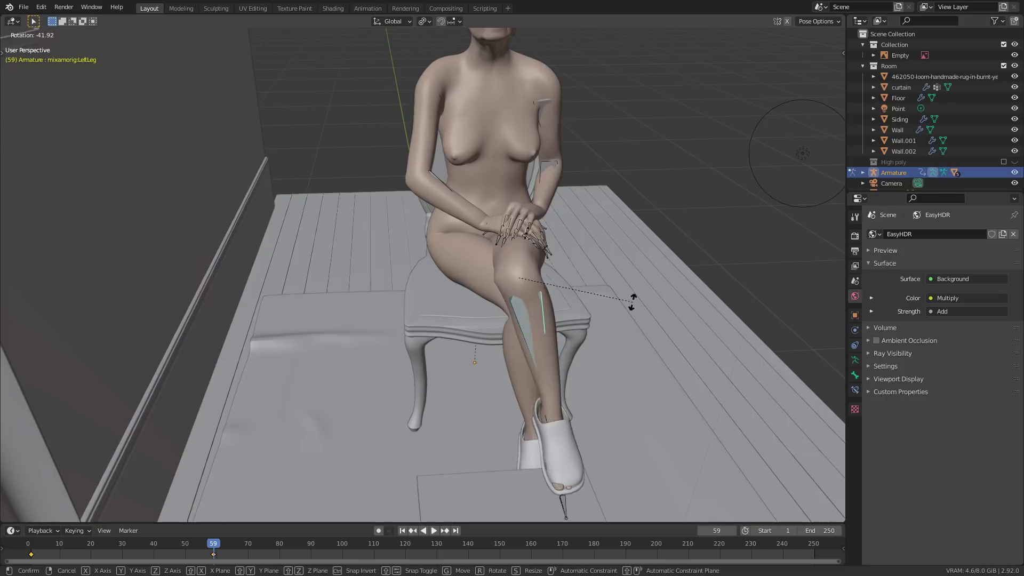
left_click(617, 318)
middle_click_drag(616, 318, 548, 353)
left_click(548, 353)
key("r")
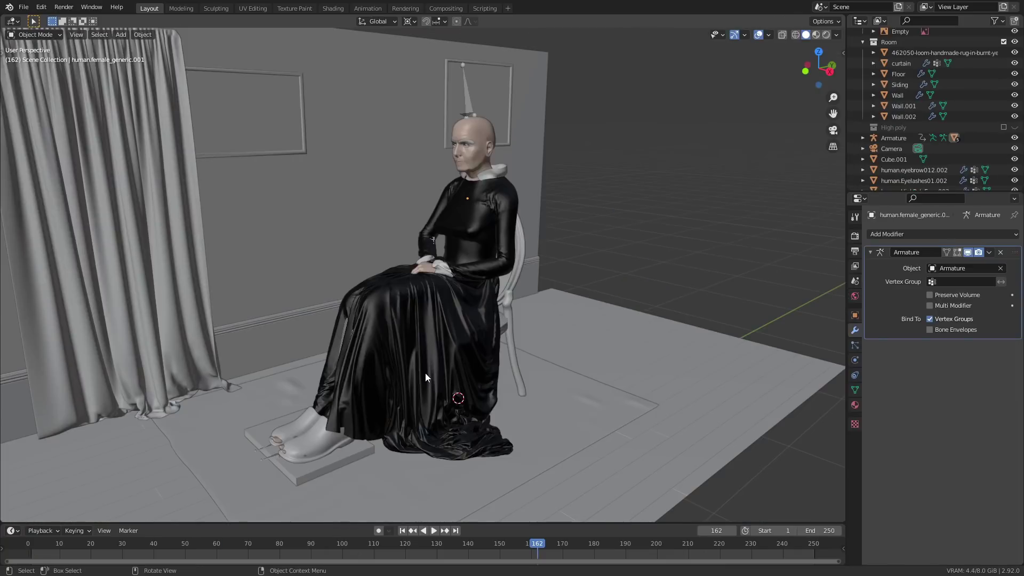
Examine the dressed figure in rendered shading, including the shoes resting on the footstool.
key("z")
left_click(430, 315)
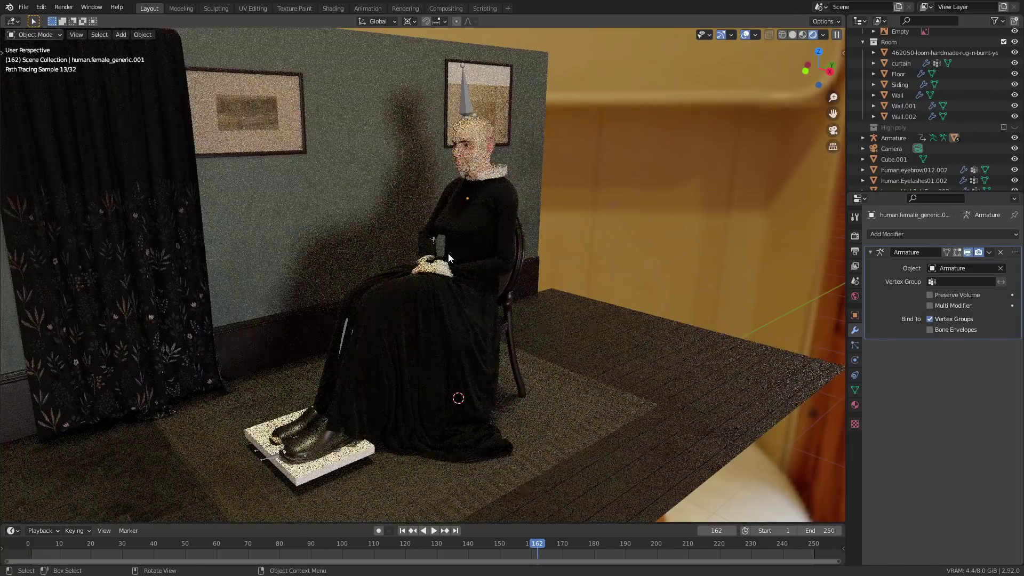
scroll(444, 262, "up", 8)
middle_click_drag(433, 293, 395, 289)
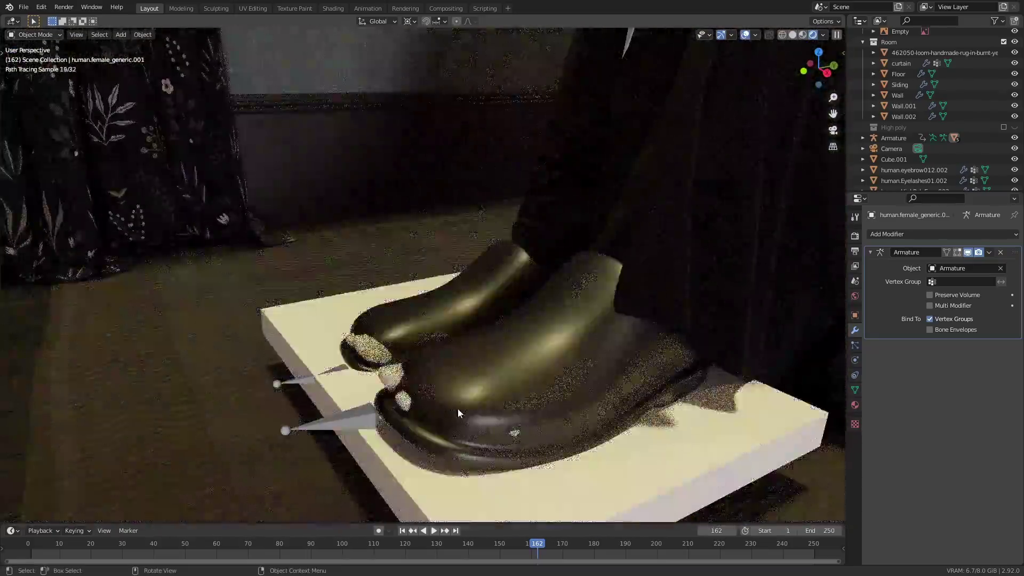
Switch the viewport to solid shading and hide everything except the seated woman's body mesh.
key("z")
left_click(506, 410)
scroll(514, 396, "down", 12)
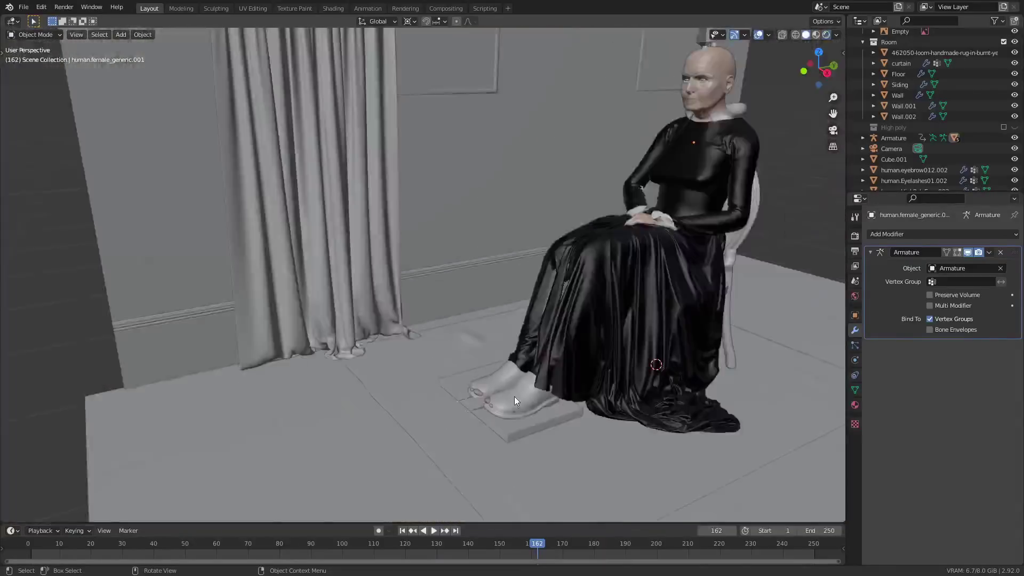
middle_click_drag(514, 396, 439, 420, "shift")
key("shift+h")
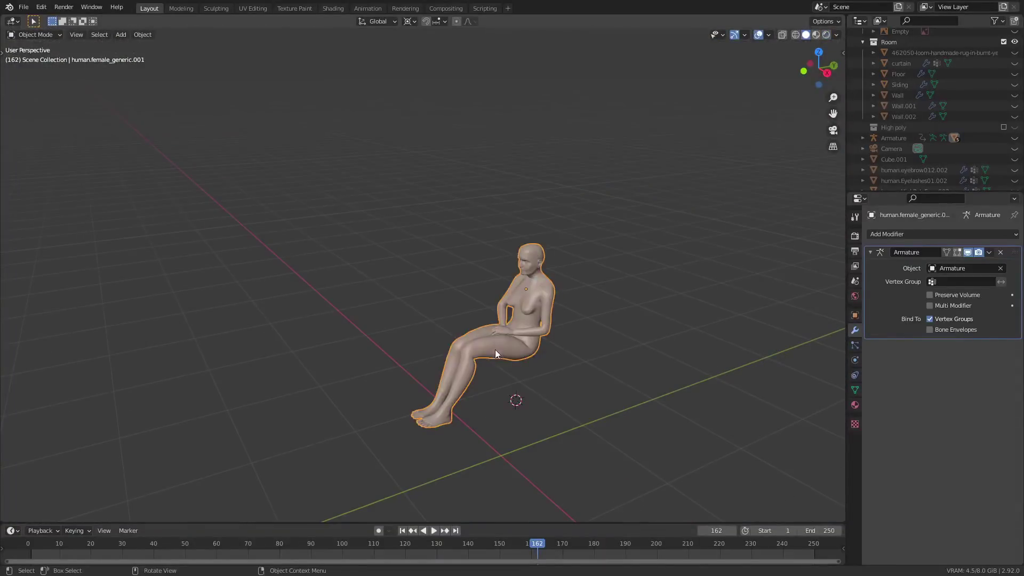
Delete the vertices of both feet from the body mesh, selecting them through the mesh in front view.
key("Tab")
middle_click_drag(498, 356, 555, 367)
key("KP_1")
key("alt+z")
scroll(555, 366, "up", 5)
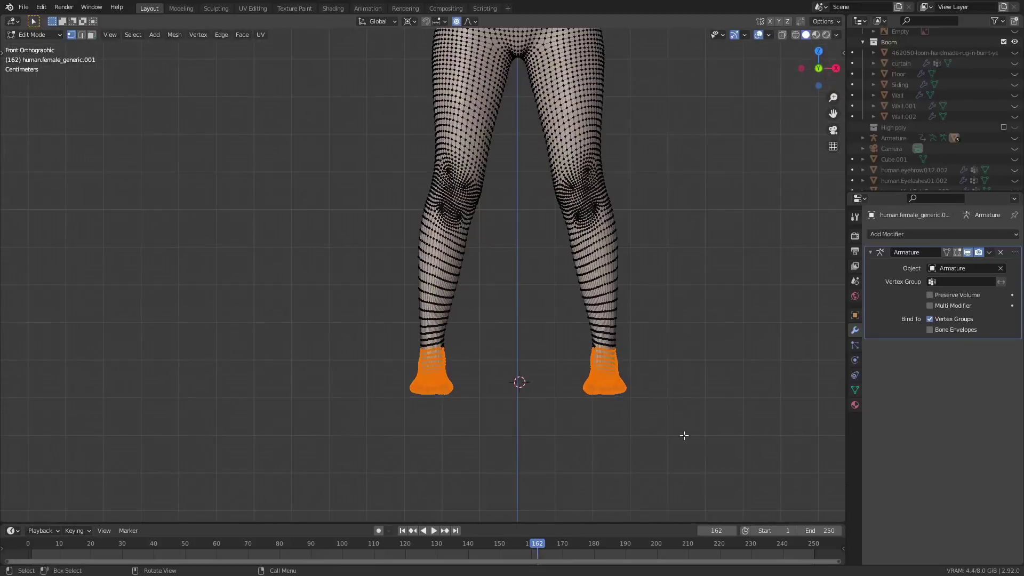
left_click_drag(728, 447, 340, 367)
key("x")
left_click(340, 367)
key("Tab")
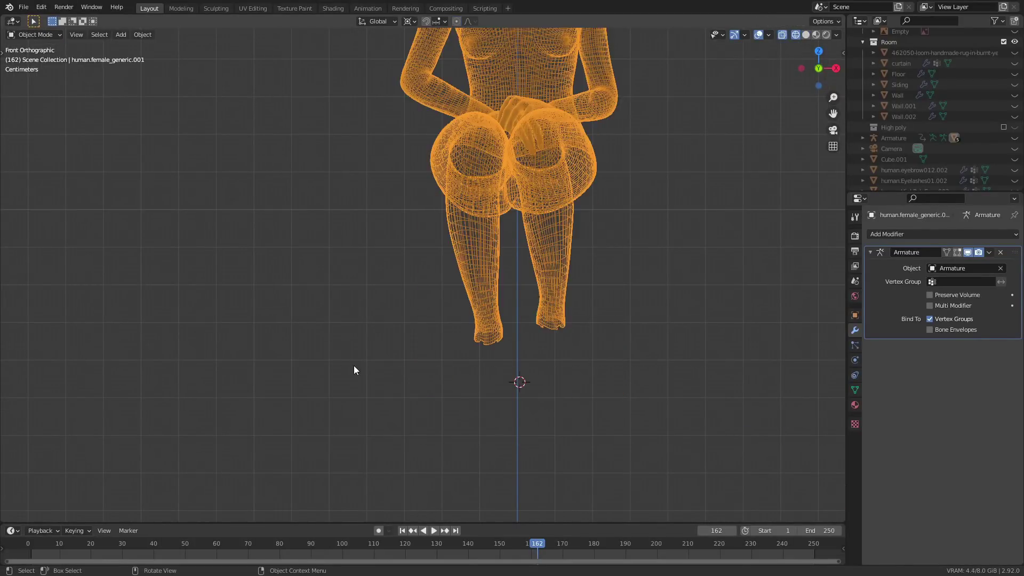
Turn off X-ray and unhide all objects of the room and the dressed figure.
key("alt+z")
key("alt+h")
middle_click_drag(514, 347, 350, 379)
scroll(349, 374, "down", 6)
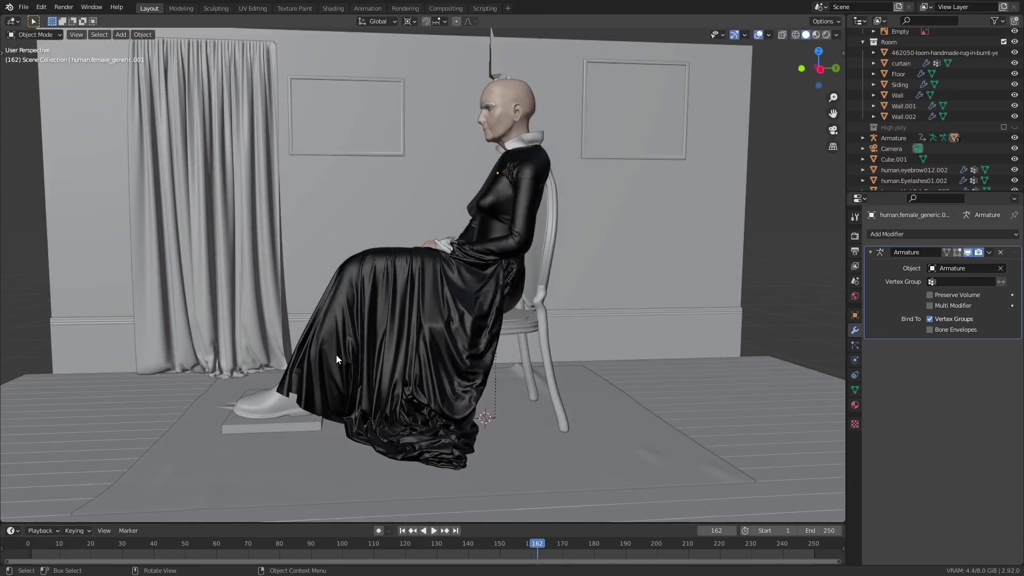
middle_click_drag(467, 259, 466, 315)
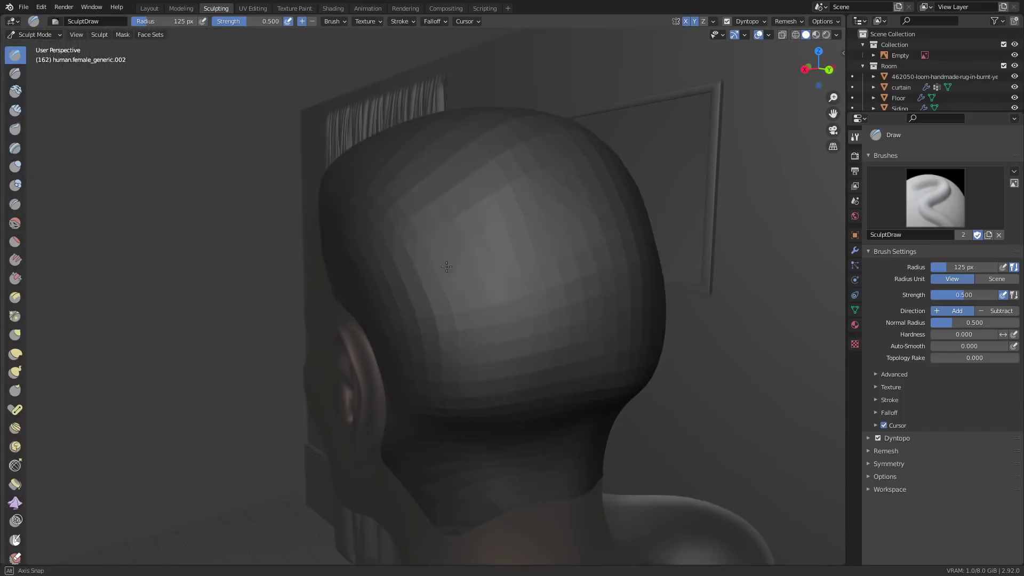
Sculpt fold ridges into the back of the head cap with the Multi-plane Scrape brush at 0.700 strength.
middle_click_drag(515, 201, 543, 330)
middle_click_drag(522, 365, 504, 353)
scroll(500, 354, "up", 2)
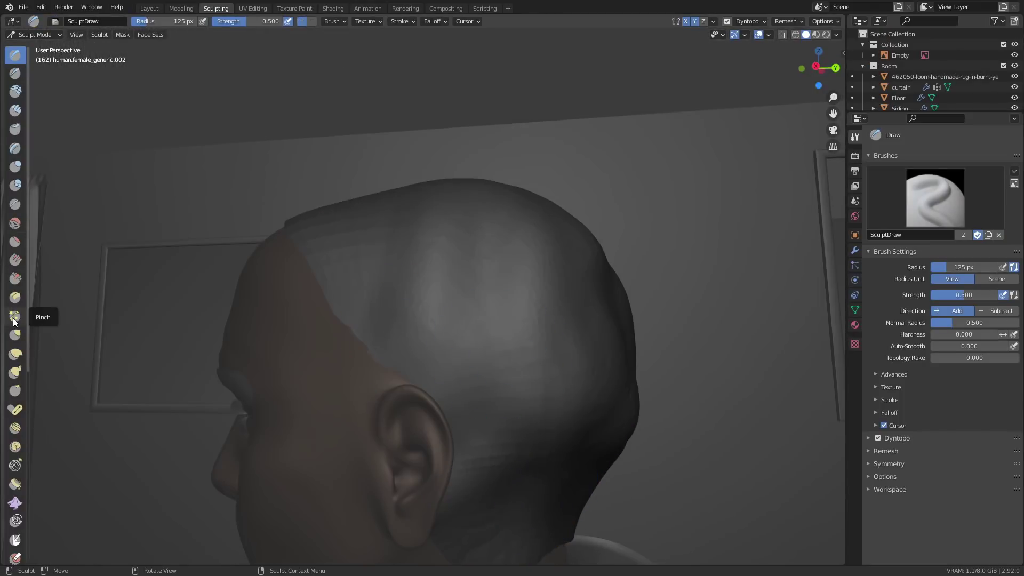
mouse_move(319, 301)
middle_mouse_down()
mouse_move(14, 297)
mouse_move(526, 297)
middle_mouse_up()
left_click(15, 297)
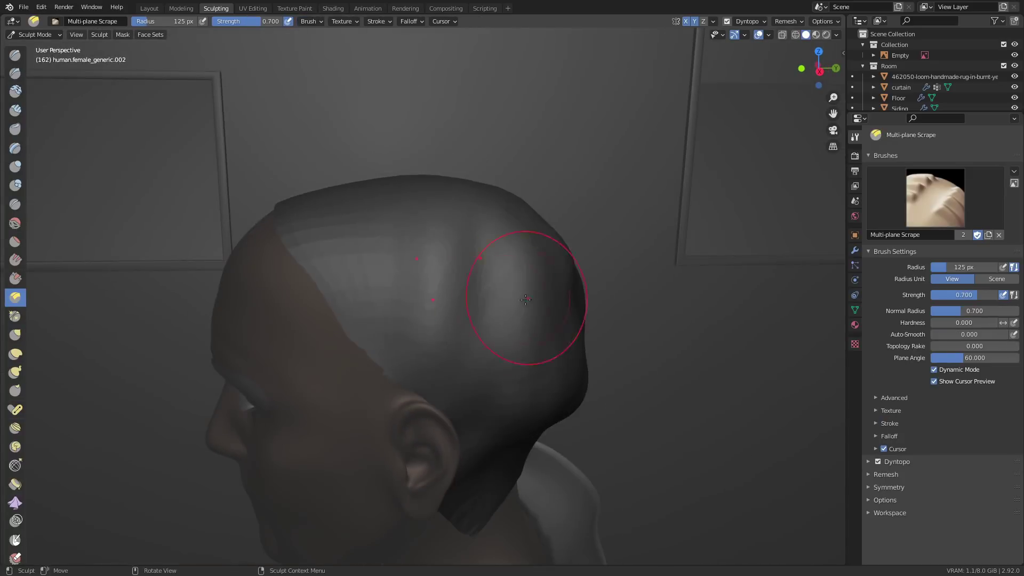
mouse_move(469, 183)
middle_mouse_down()
mouse_move(480, 171)
mouse_move(418, 274)
mouse_move(433, 462)
mouse_move(352, 448)
middle_mouse_up()
left_click_drag(549, 347, 543, 392)
scroll(533, 346, "down", 5)
middle_click_drag(533, 346, 480, 405)
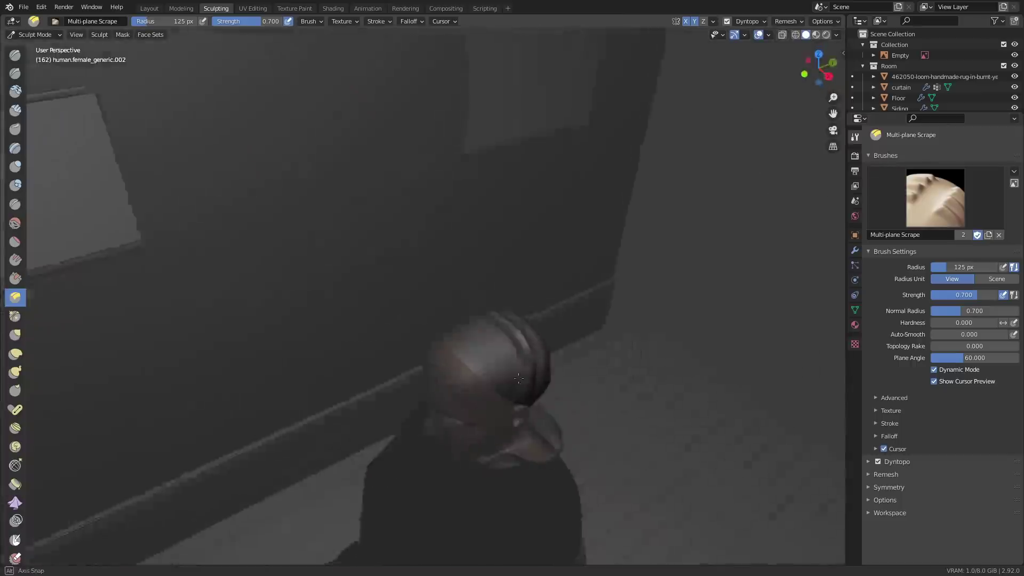
Return to the Layout workspace and examine the sculpted cap in rendered shading through the camera.
left_click(149, 8)
scroll(407, 301, "down", 6)
mouse_move(408, 302)
middle_mouse_down()
mouse_move(417, 292)
mouse_move(390, 319)
middle_mouse_up()
key("z")
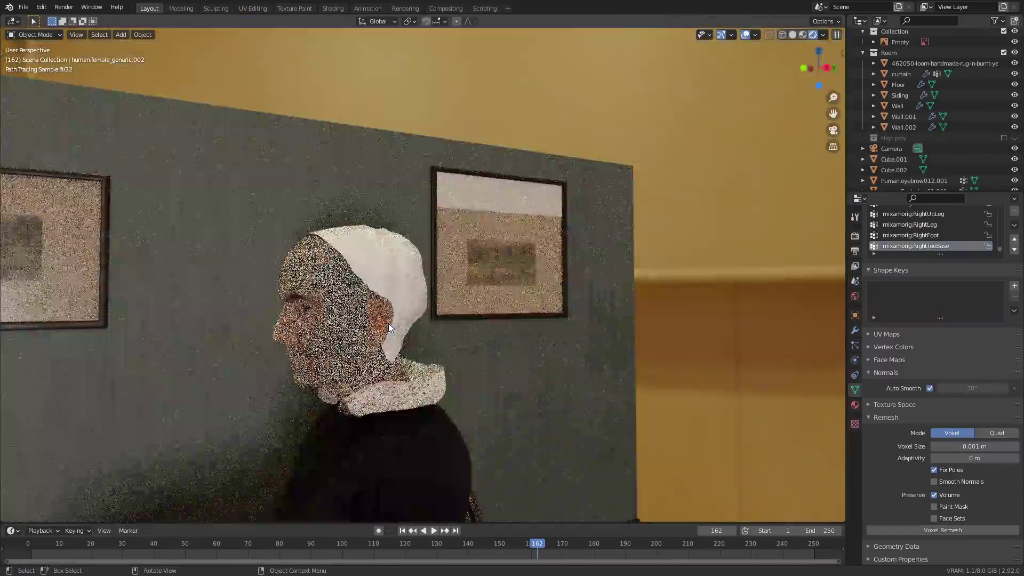
key("KP_0")
scroll(439, 431, "up", 4)
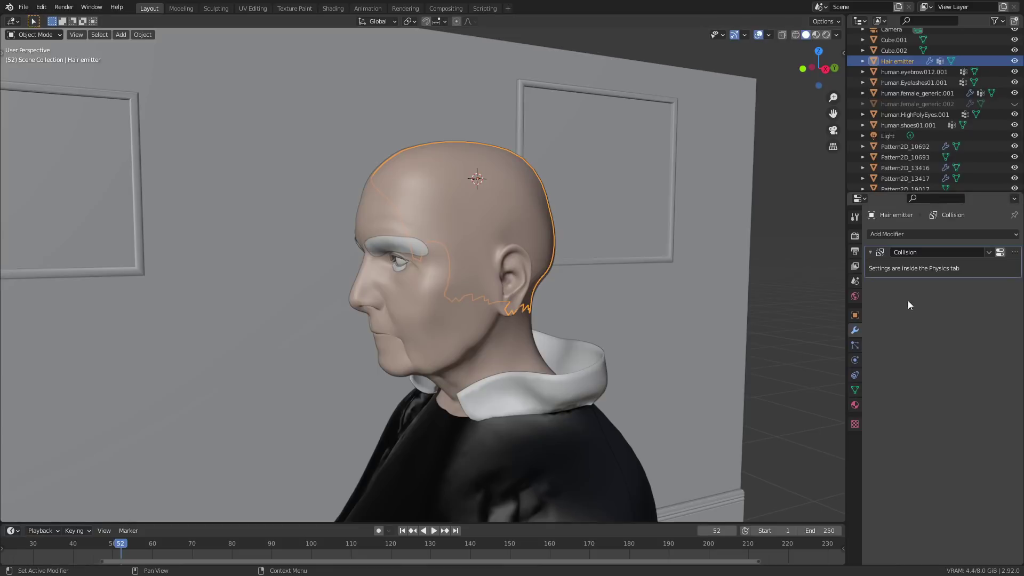
Add a Hair particle system to the hair emitter and set its hair number to 0.
left_click(855, 330)
left_click(855, 345)
left_click(1014, 233)
left_click(981, 293)
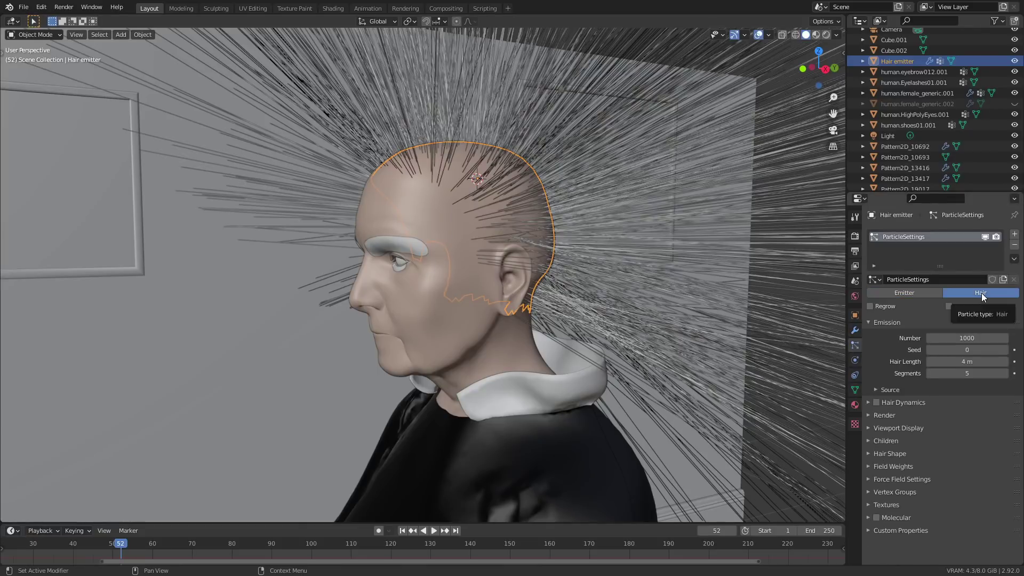
middle_click_drag(799, 288, 683, 288)
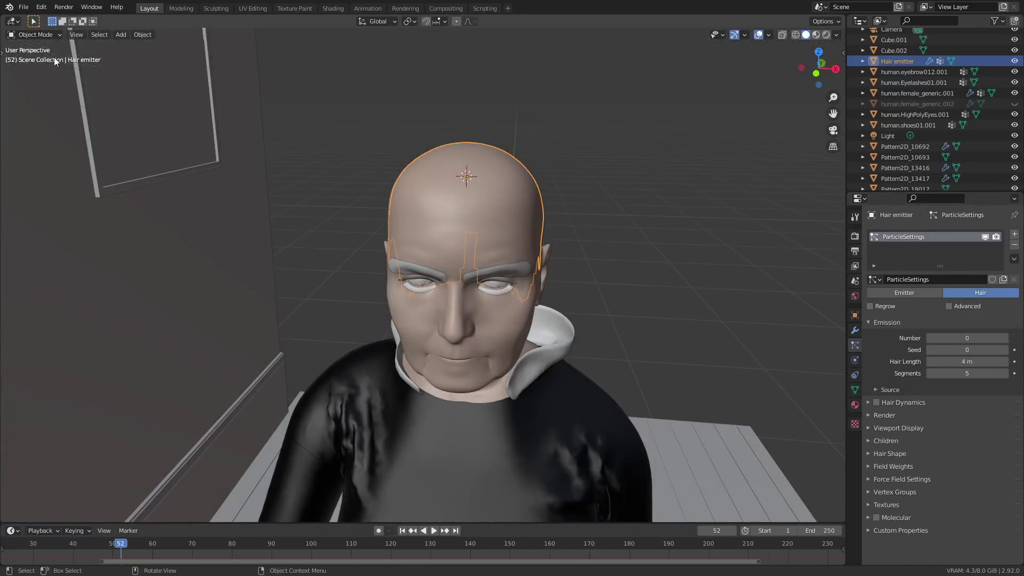
Enter Particle Edit mode on the hair emitter and set up the Add brush with a count of 5.
left_click(35, 35)
left_click(40, 111)
middle_click_drag(437, 86, 509, 149)
key("t")
left_click(15, 133)
middle_click_drag(533, 256, 666, 196)
key("n")
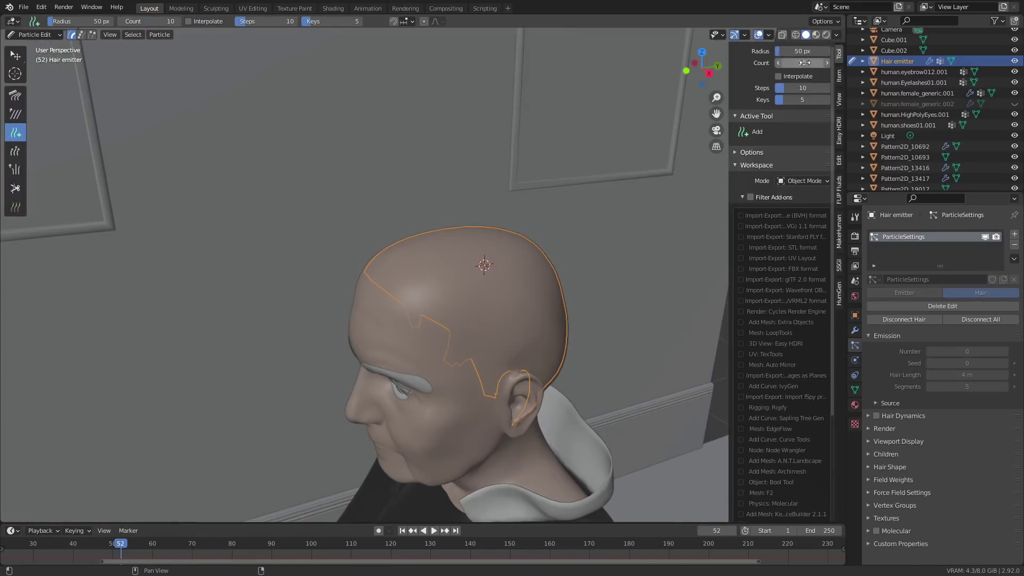
double_click(802, 63)
type("5")
key("Return")
Try adding hair strands to the scalp by hand, and discard the hair edit along with its particle system.
middle_click_drag(373, 267, 446, 326)
left_click_drag(446, 327, 235, 272)
middle_click_drag(235, 272, 427, 299)
left_click_drag(240, 331, 323, 329)
scroll(407, 450, "down", 5)
middle_click_drag(324, 329, 453, 443)
left_click(944, 306)
left_click(1014, 245)
Add a new Hair particle system to the hair emitter and set its hair length to 0.3 m.
left_click(1014, 234)
middle_click_drag(484, 502, 447, 364, "shift")
scroll(447, 364, "up", 4)
left_click(980, 293)
double_click(967, 361)
type("0.3")
key("Return")
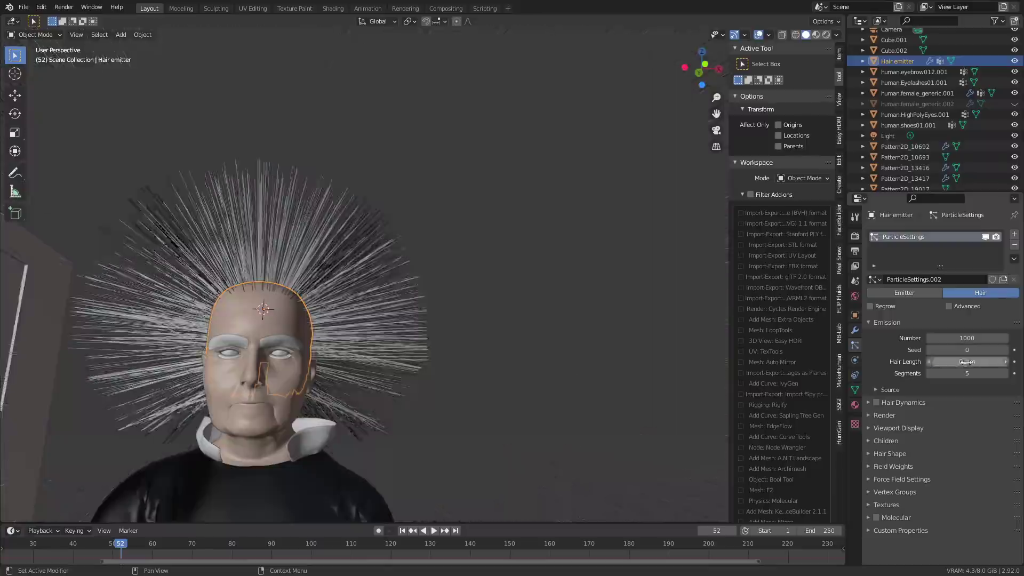
In rendered shading, apply the hair emitter's location, rotation and scale, and set the hair Diameter Scale to 0.001.
middle_click_drag(400, 330, 381, 381)
left_click(826, 35)
key("ctrl+a")
left_click(327, 374)
scroll(913, 495, "down", 2)
left_click(896, 420)
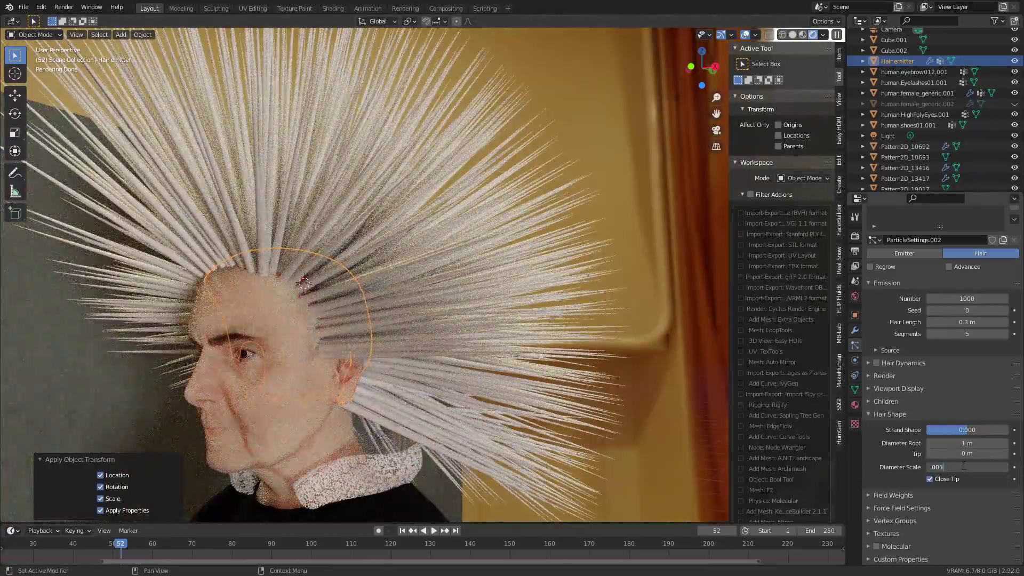
Give the hair Simple children with a radius of 0.01 m.
left_click(886, 402)
left_click(942, 417)
scroll(954, 419, "down", 1)
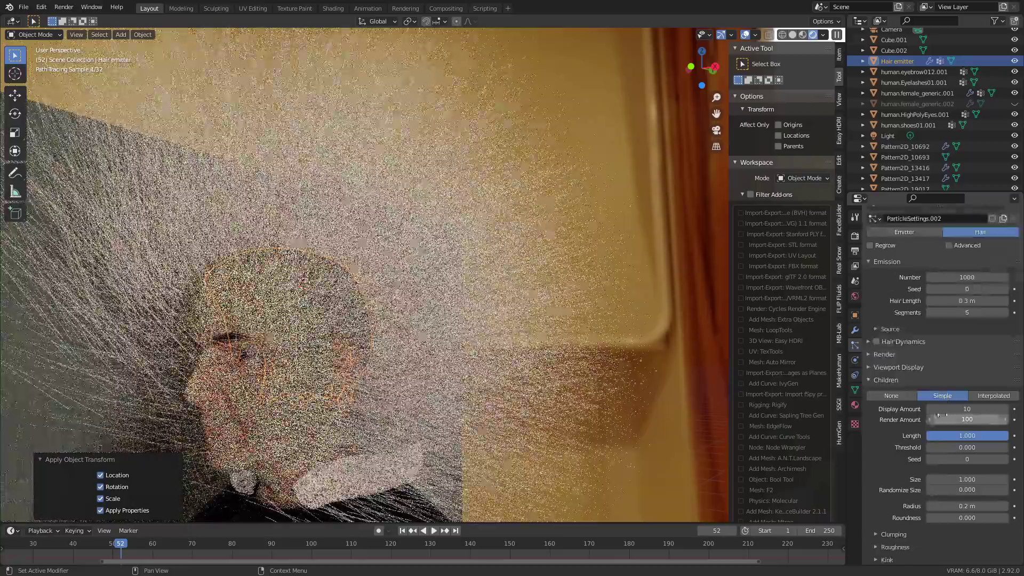
double_click(967, 506)
type("0.001")
key("Return")
Set the hair children's clump to 0.372 and shape to 0.192, with a root diameter of 0.3 m.
middle_click_drag(235, 341, 295, 343)
key("KP_0")
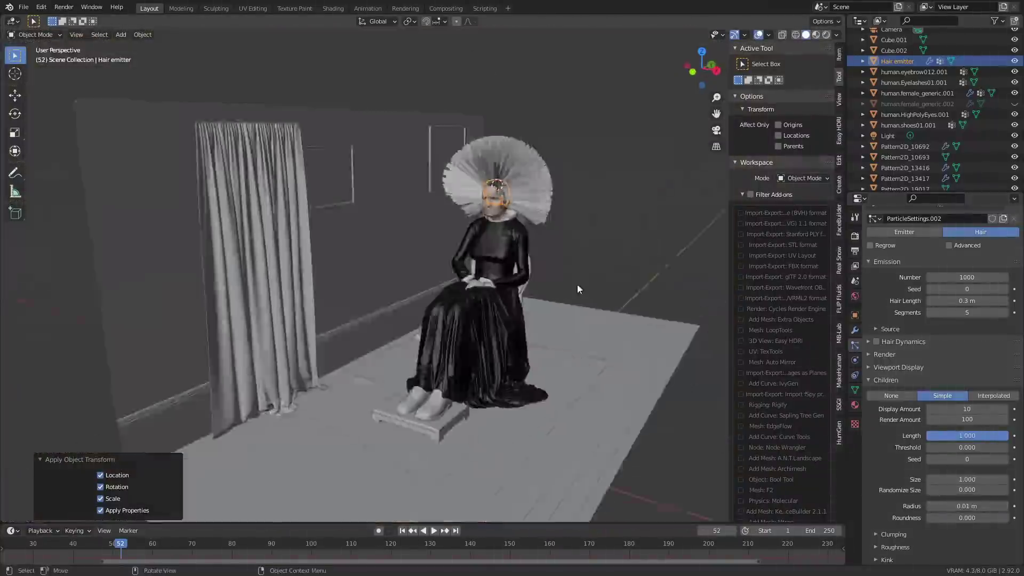
scroll(955, 381, "down", 1)
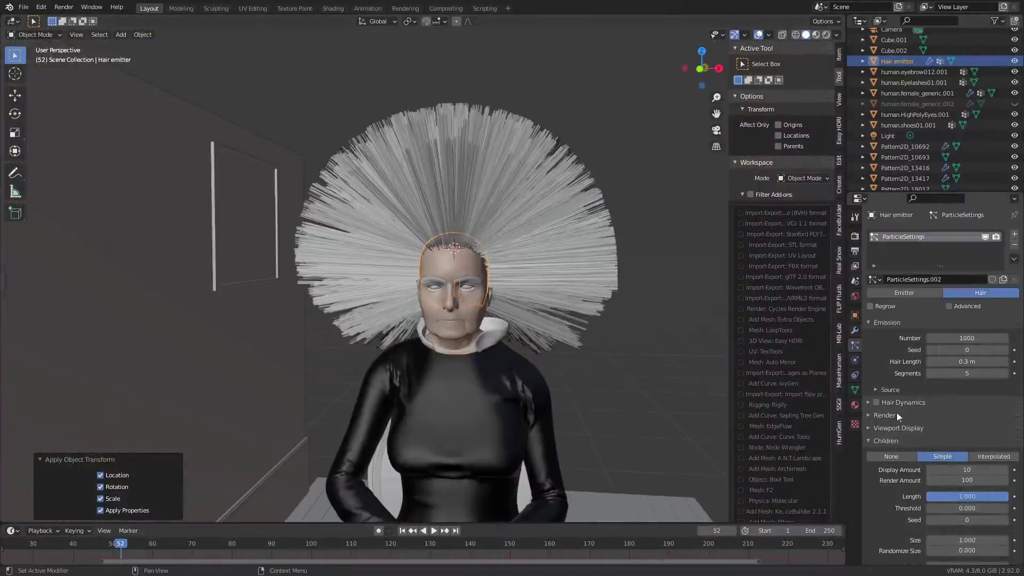
left_click(956, 380)
type("100")
key("Return")
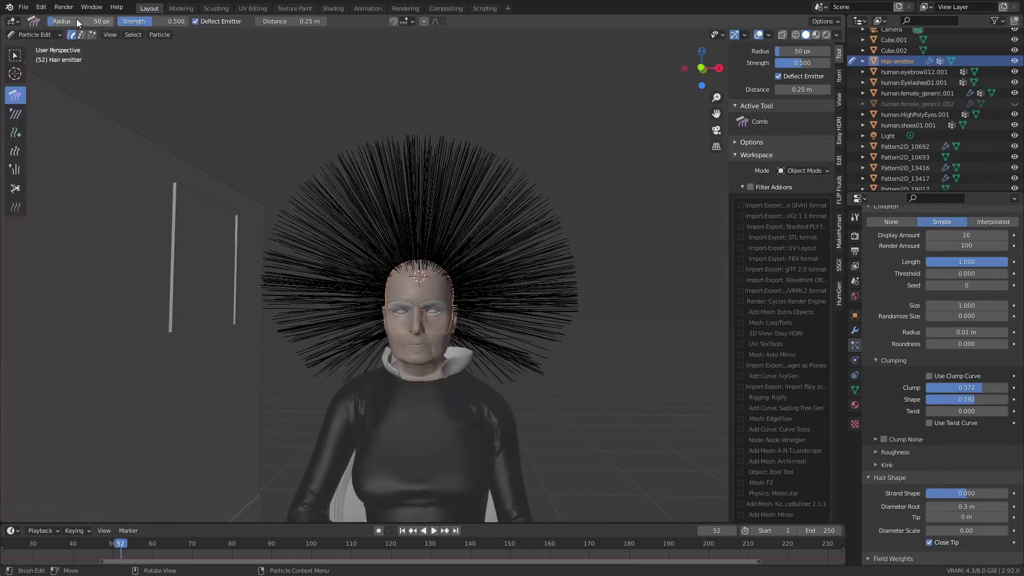
Comb the upright hair strands down around the head with the Comb brush at a 94 px radius.
mouse_move(434, 274)
left_mouse_down()
mouse_move(488, 325)
mouse_move(486, 223)
left_mouse_up()
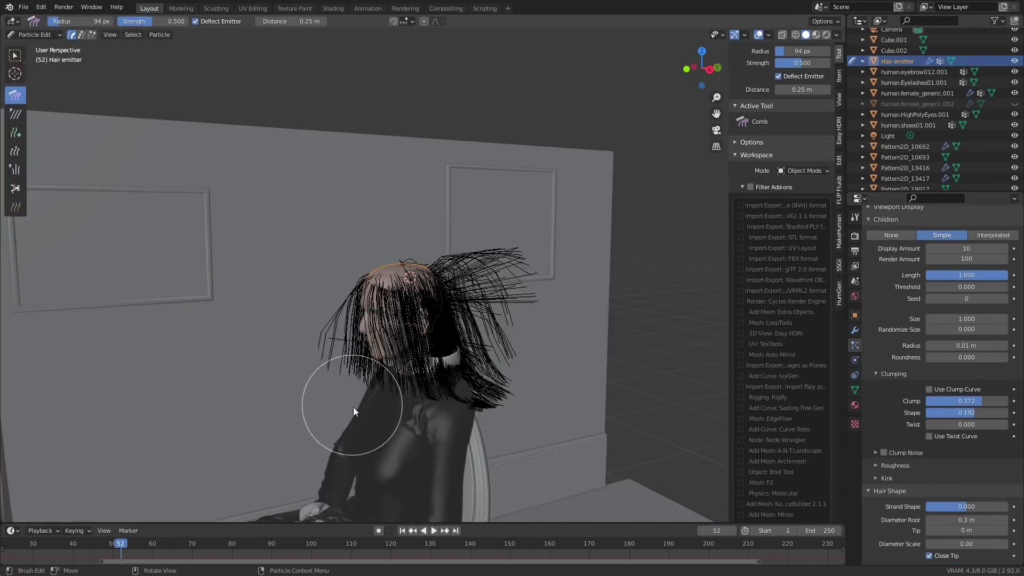
left_click_drag(353, 411, 343, 310)
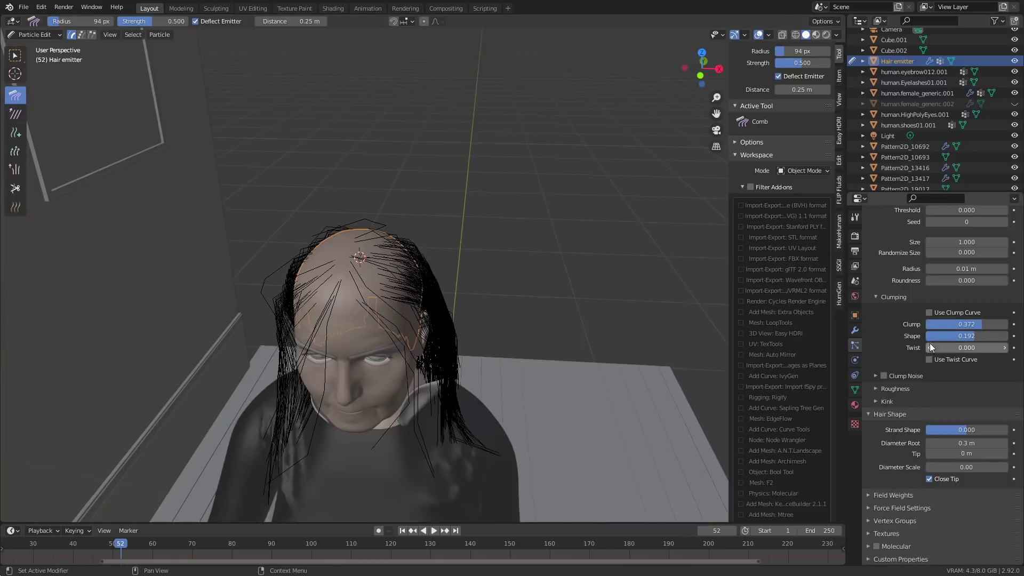
Enable B-Spline hair with 5 path steps and 5 viewport strand steps, and comb more strands beside the face.
scroll(929, 344, "up", 10)
left_click(1005, 435)
left_click(901, 475)
scroll(912, 484, "down", 3)
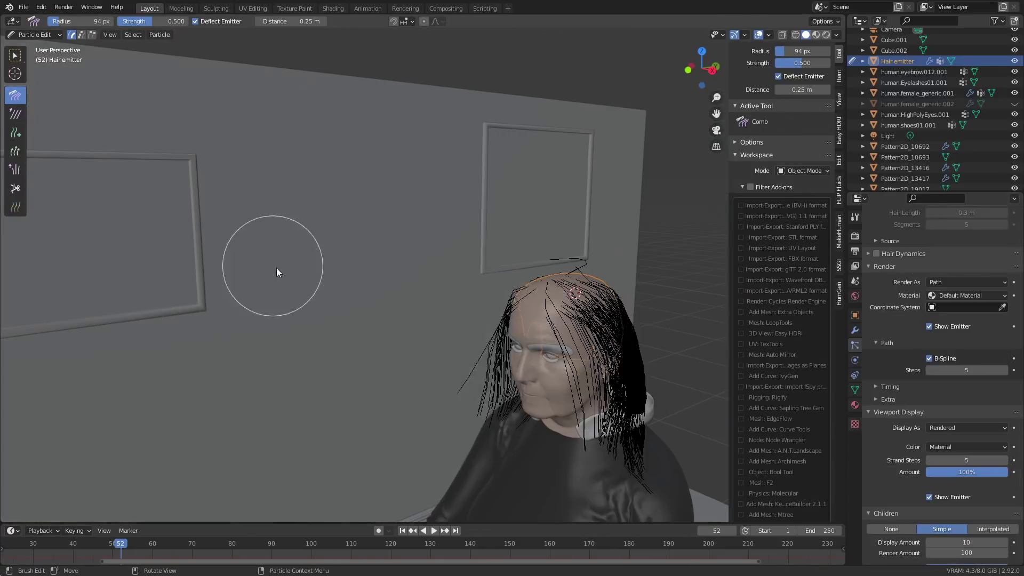
left_click_drag(565, 320, 631, 378)
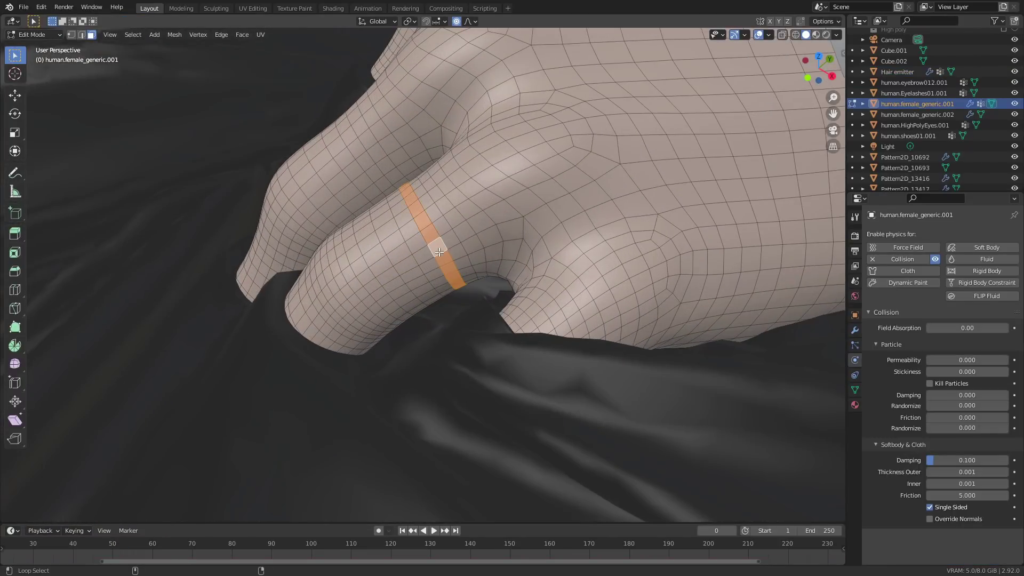
Extrude the selected face loop around the finger along its normals by about 0.0008 m and grow the selection.
middle_click_drag(439, 251, 478, 238)
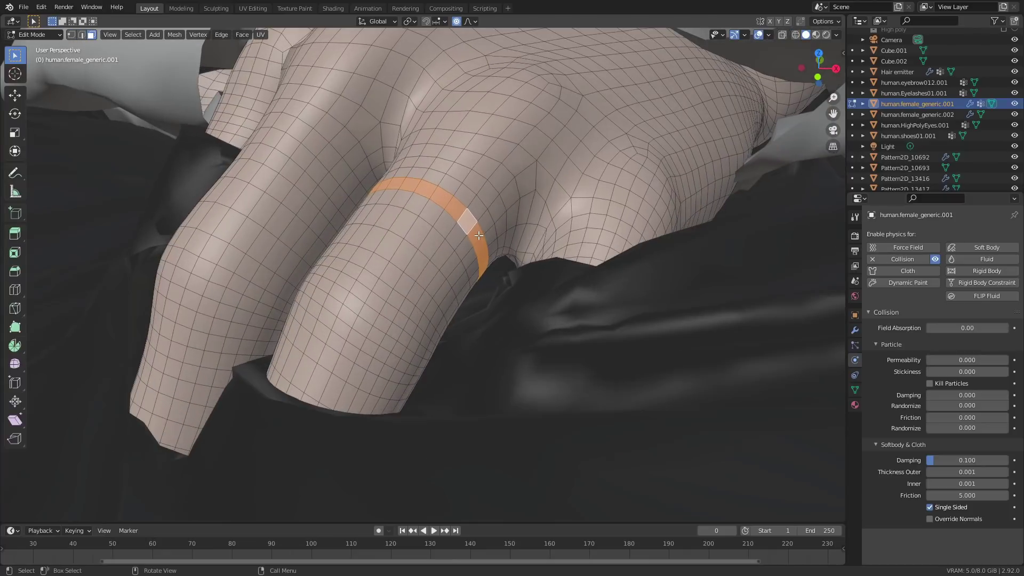
key("alt+e")
left_click(480, 246)
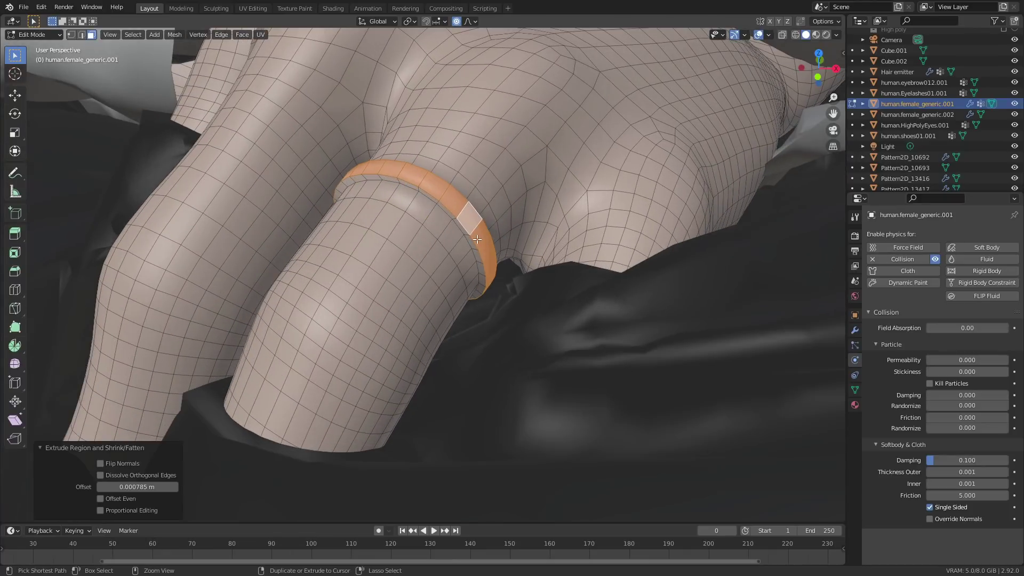
key("ctrl+KP_Add")
Add a second material slot to the body mesh with a new material in an orange-yellow base color.
left_click(855, 405)
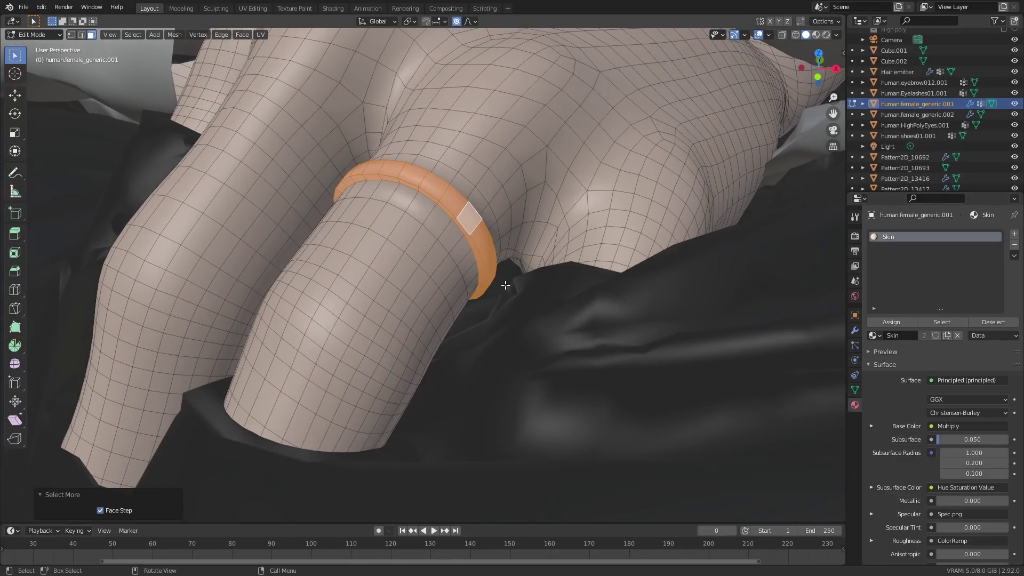
left_click(1014, 233)
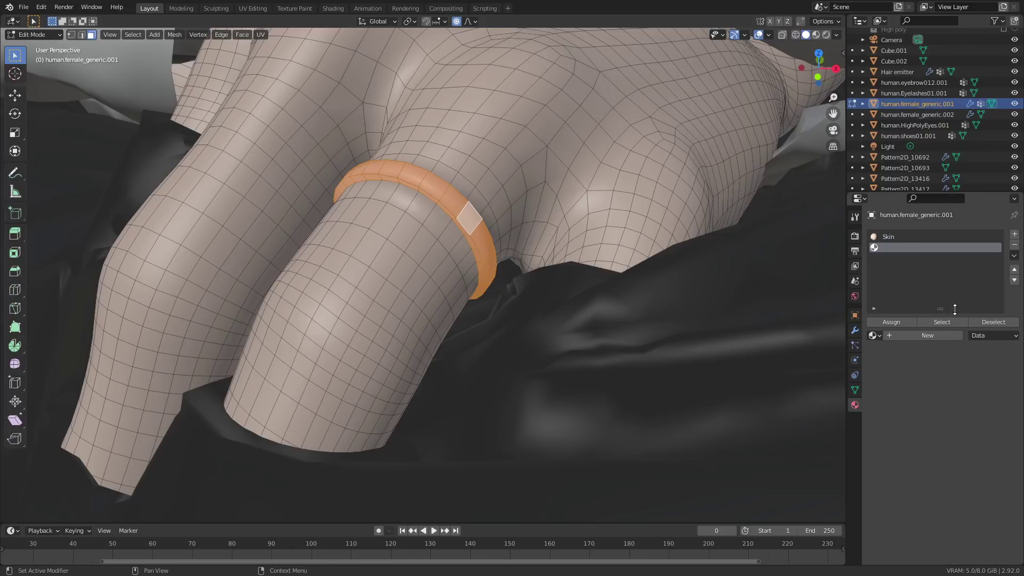
left_click(899, 335)
left_click(971, 425)
left_click(885, 352)
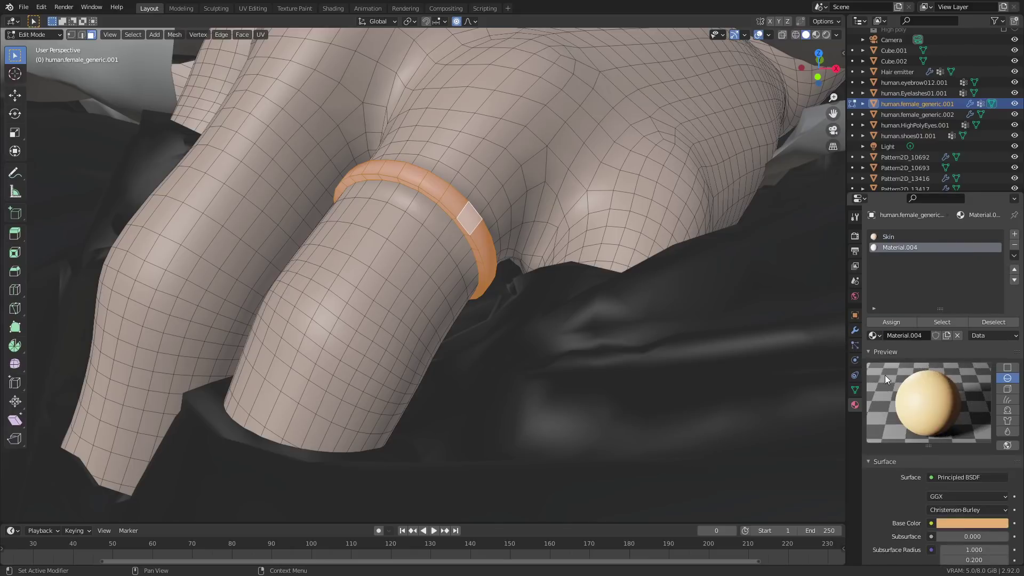
Make the ring material a pale gold metal with Metallic 1.000 and Roughness 0.191.
scroll(925, 459, "down", 4)
mouse_move(943, 512)
left_mouse_down()
mouse_move(1010, 512)
mouse_move(939, 510)
left_mouse_up()
scroll(981, 510, "down", 2)
left_click(958, 396)
left_click_drag(964, 302, 969, 296)
Leave Edit Mode and examine the ringed hand in rendered shading.
key("Tab")
key("z")
left_click(532, 266)
scroll(531, 272, "down", 5)
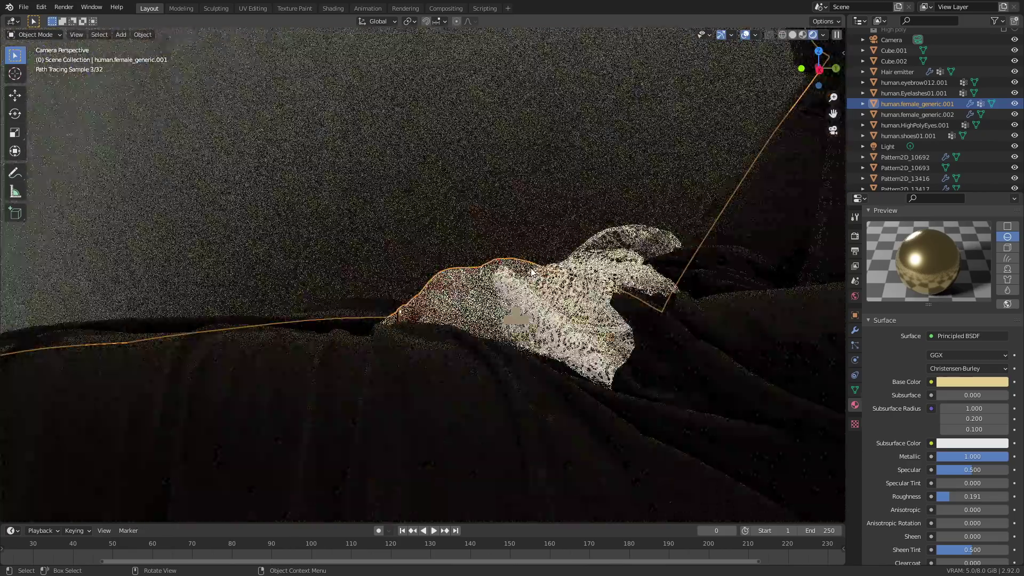